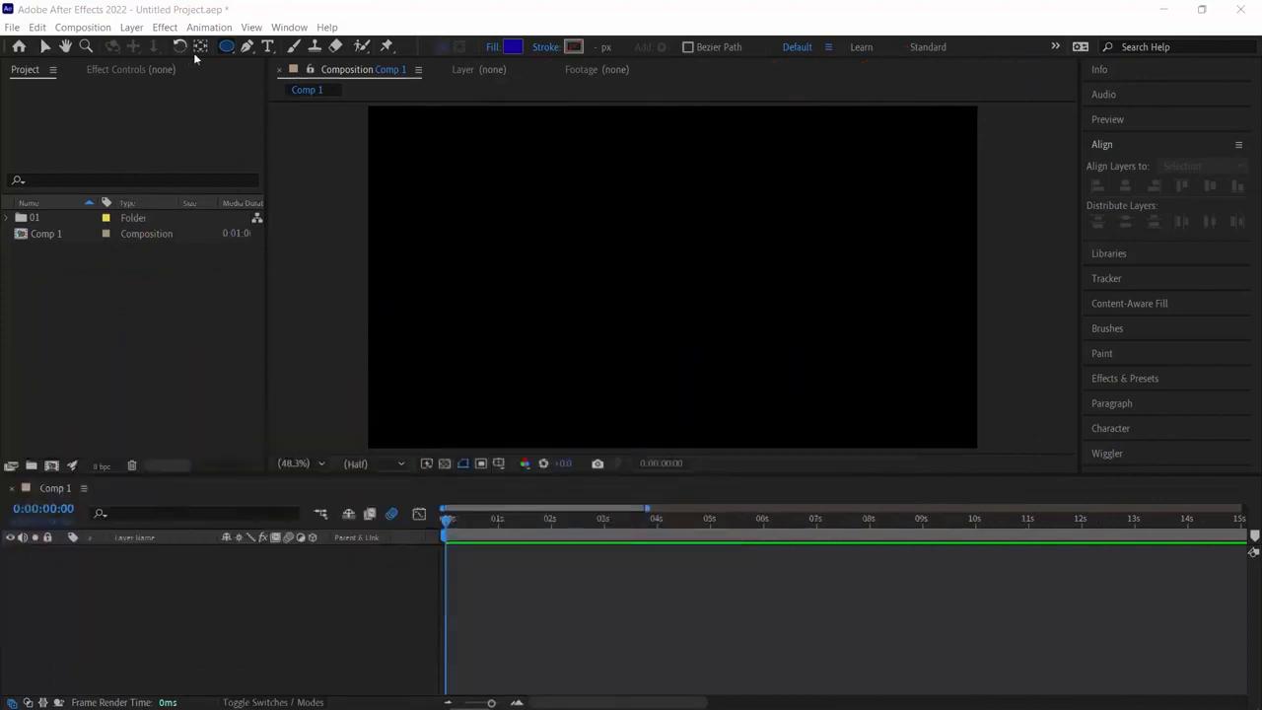
Step: Draw a circle in the left part of the empty Comp 1 frame with the Ellipse Tool
{"action": "left_click", "coordinate": [228, 47]}
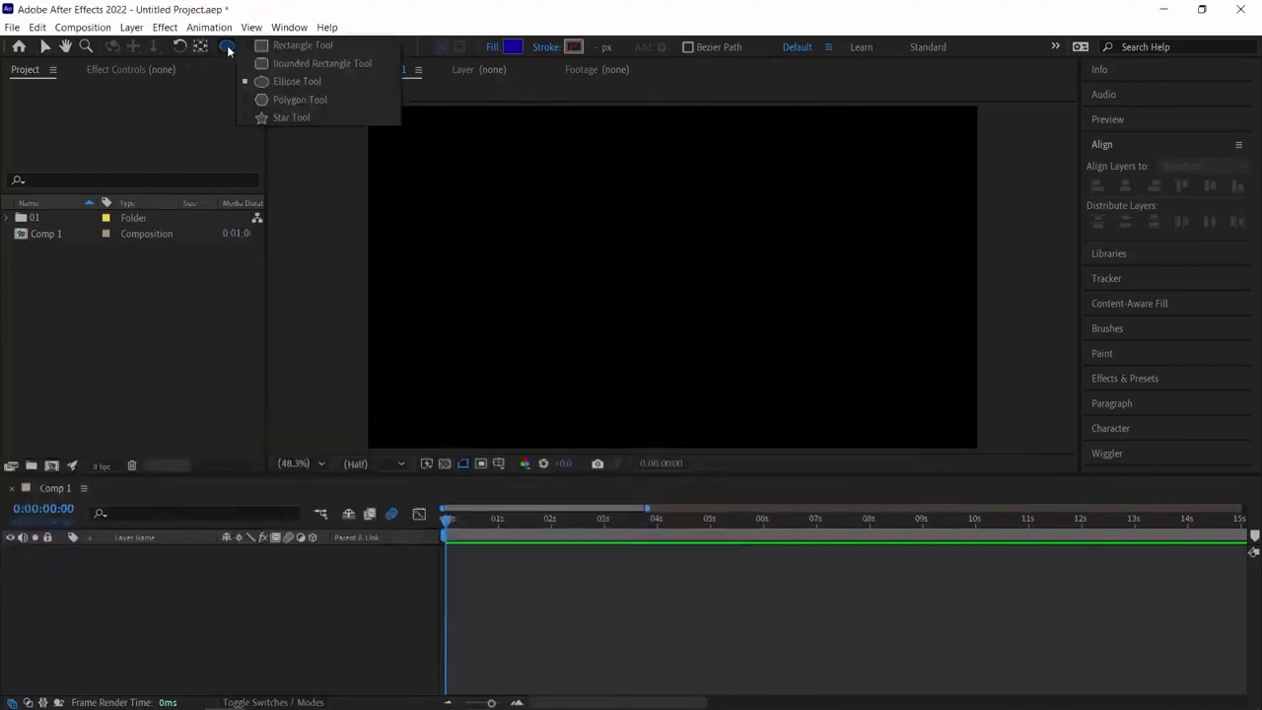
{"action": "left_click", "coordinate": [305, 81]}
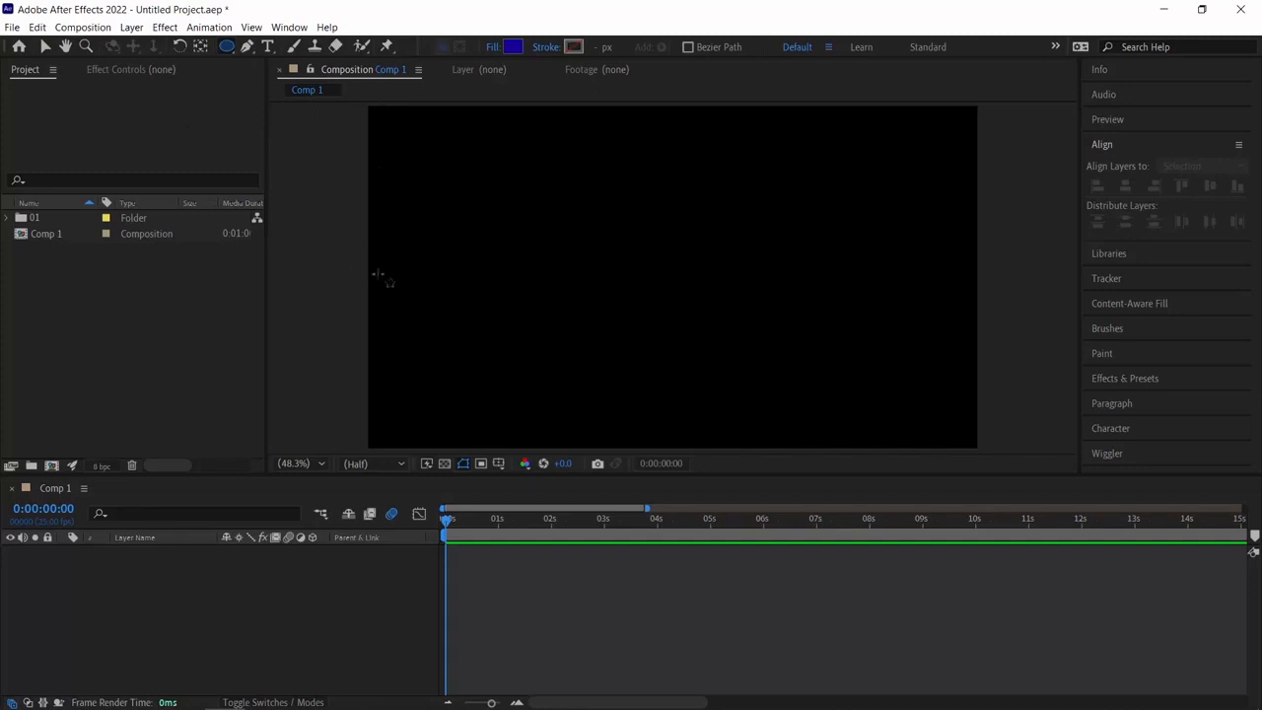
{"action": "mouse_move", "coordinate": [407, 228]}
{"action": "left_mouse_down"}
{"action": "mouse_move", "coordinate": [511, 331]}
{"action": "mouse_move", "coordinate": [514, 318]}
{"action": "mouse_move", "coordinate": [529, 324]}
{"action": "mouse_move", "coordinate": [522, 312]}
{"action": "left_mouse_up"}
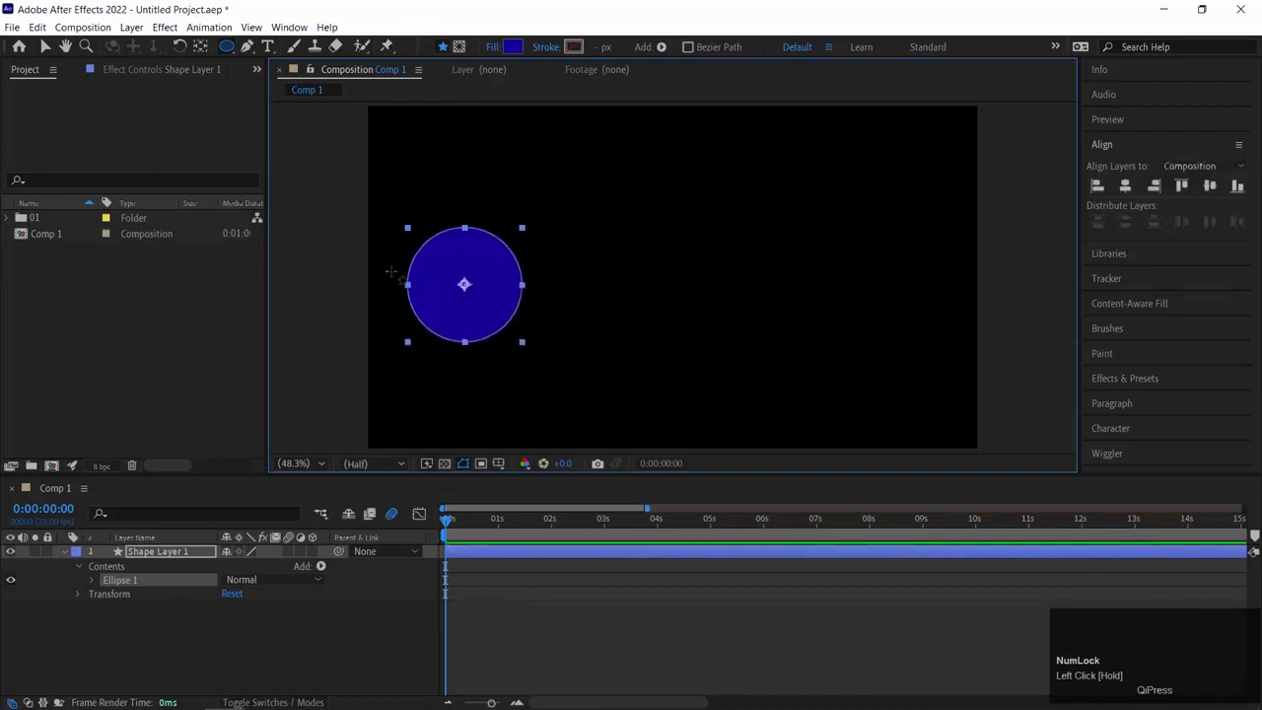
Step: Fill the circle with white (FFFFFF) and move it just outside the frame's left edge
{"action": "left_click", "coordinate": [510, 47]}
{"action": "left_click", "coordinate": [357, 483]}
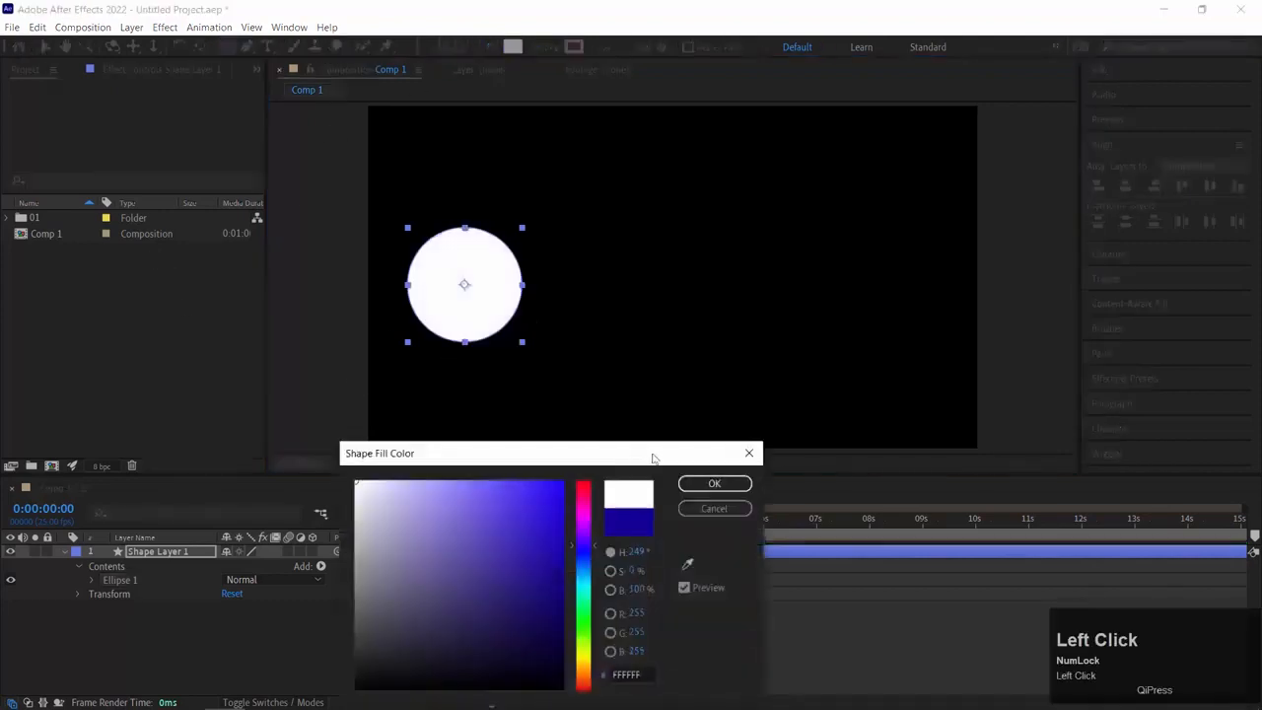
{"action": "left_click", "coordinate": [714, 484]}
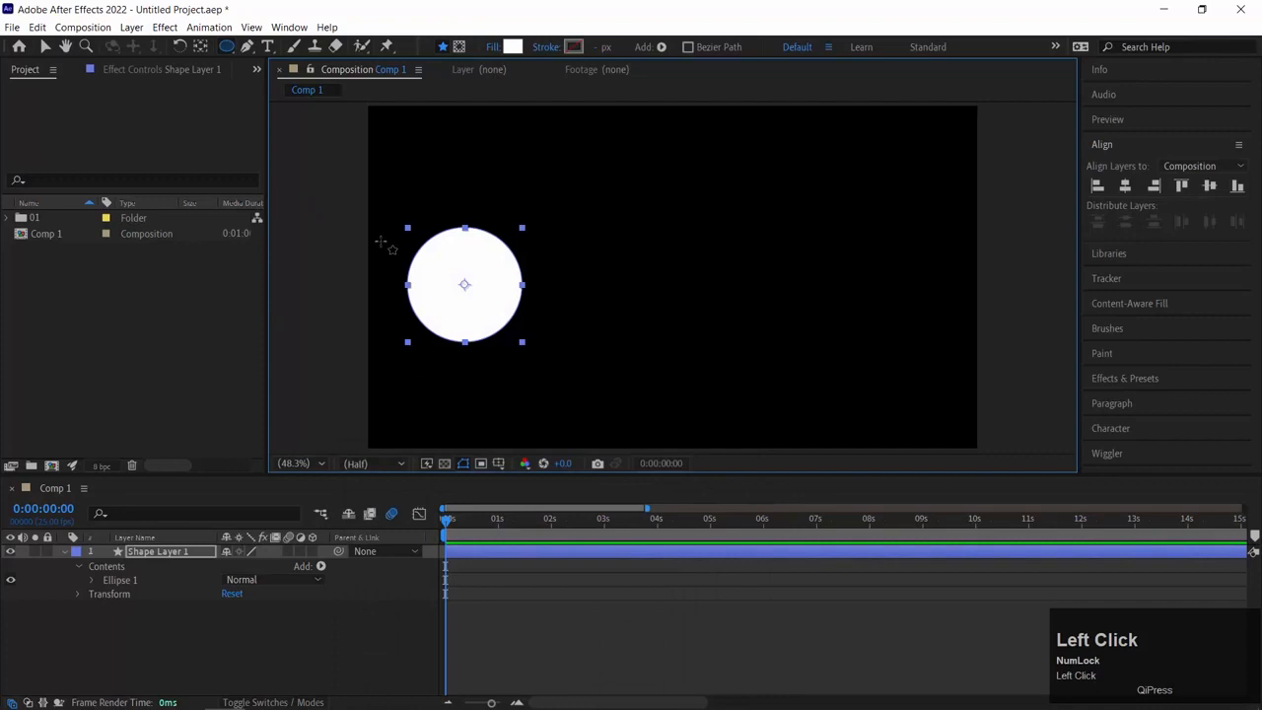
{"action": "key", "text": "v"}
{"action": "left_click_drag", "start_coordinate": [468, 318], "coordinate": [304, 303]}
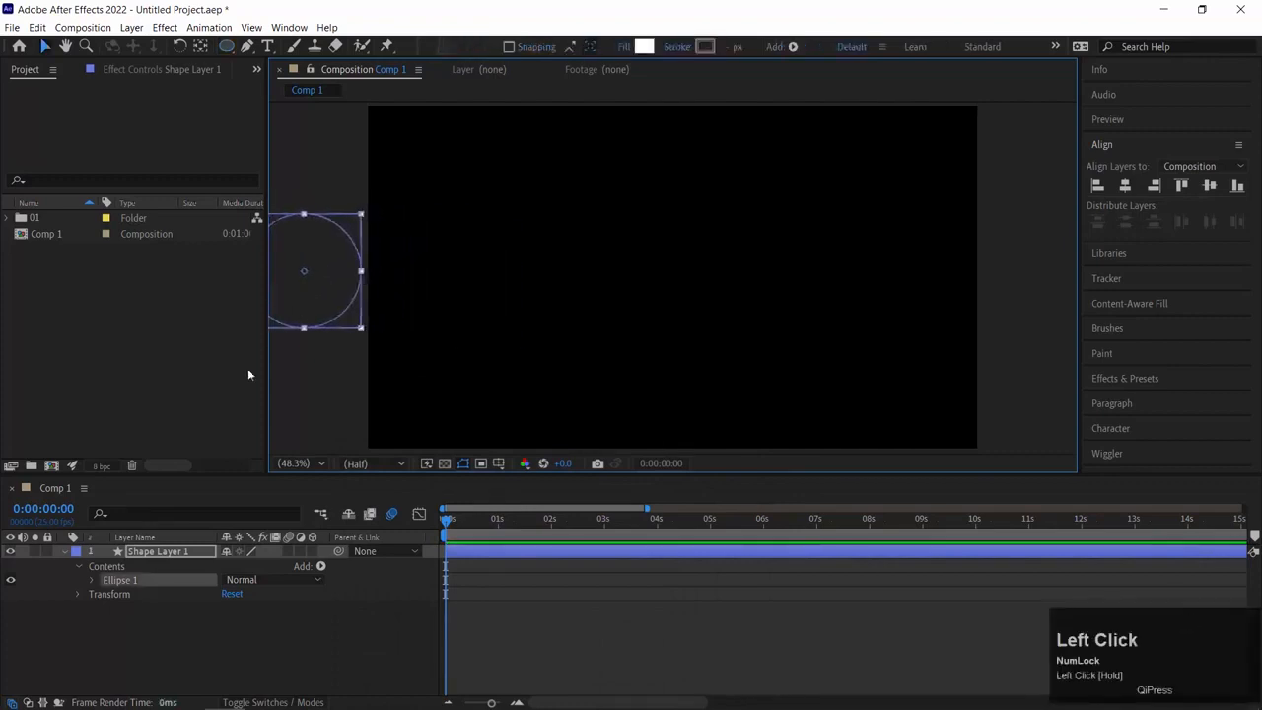
Step: Keyframe Shape Layer 1's Position at 0 s and at 1 s, moving the circle horizontally past the frame's right edge by 1 s
{"action": "left_click", "coordinate": [143, 555]}
{"action": "key", "text": "p"}
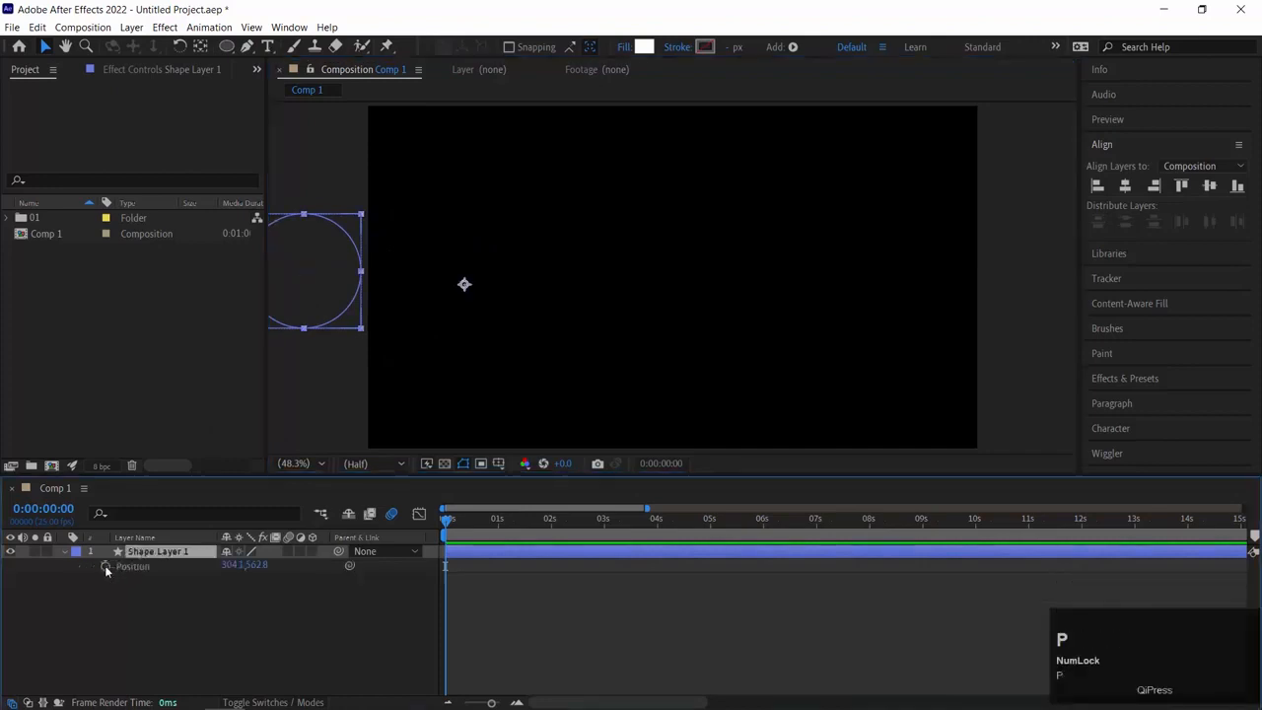
{"action": "left_click", "coordinate": [105, 565]}
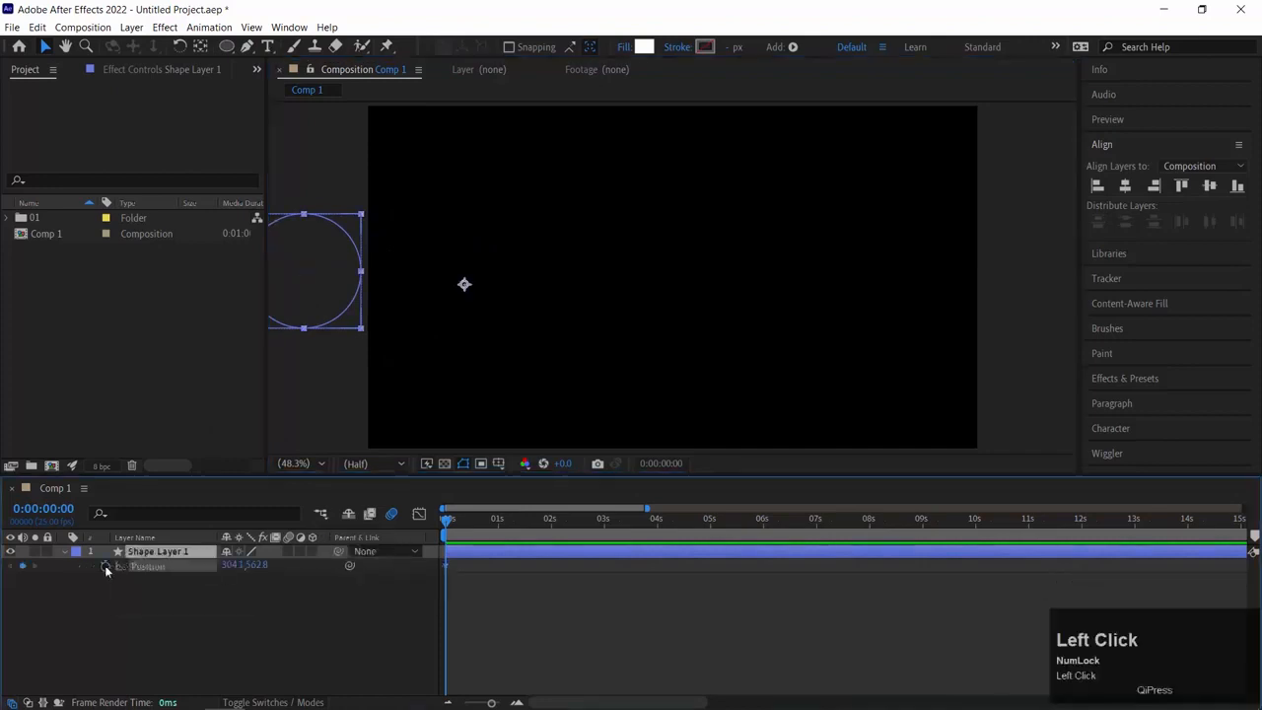
{"action": "left_click_drag", "start_coordinate": [471, 529], "coordinate": [499, 526]}
{"action": "left_click_drag", "start_coordinate": [233, 566], "coordinate": [1002, 565]}
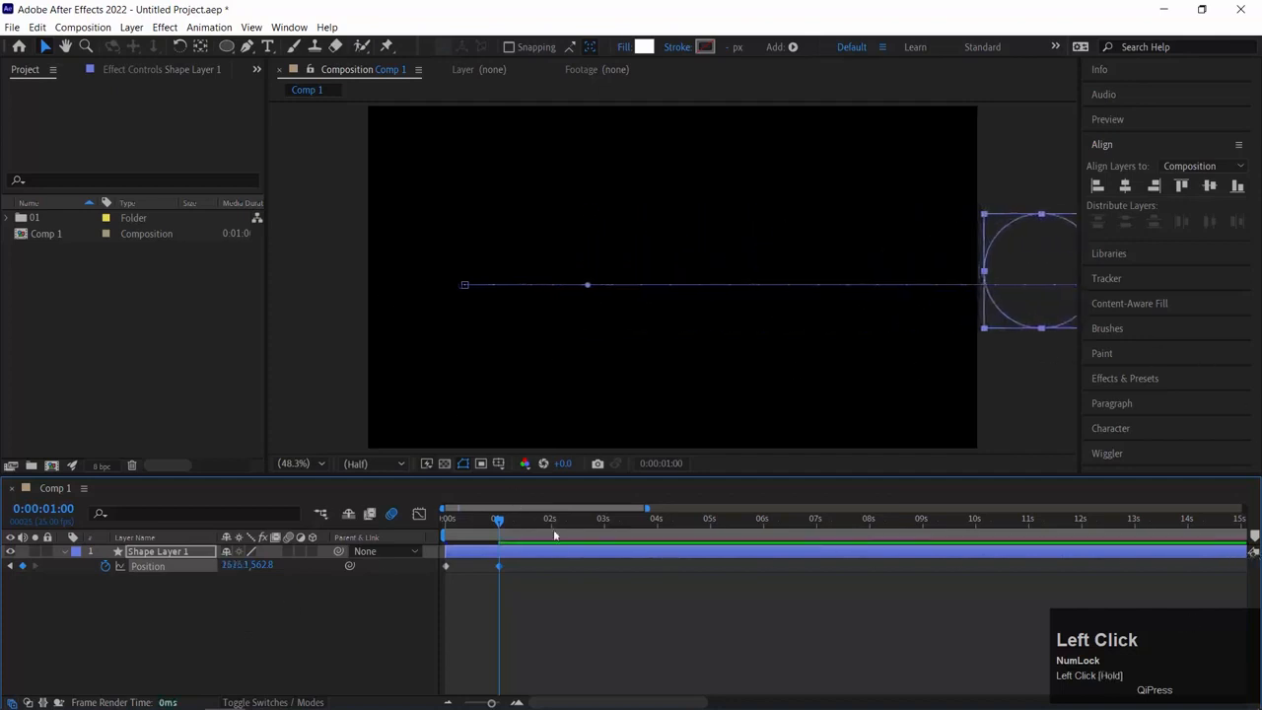
Step: Play the animation from the start several times to check the circle's movement across the frame
{"action": "left_click_drag", "start_coordinate": [554, 528], "coordinate": [268, 527]}
{"action": "key", "text": "space"}
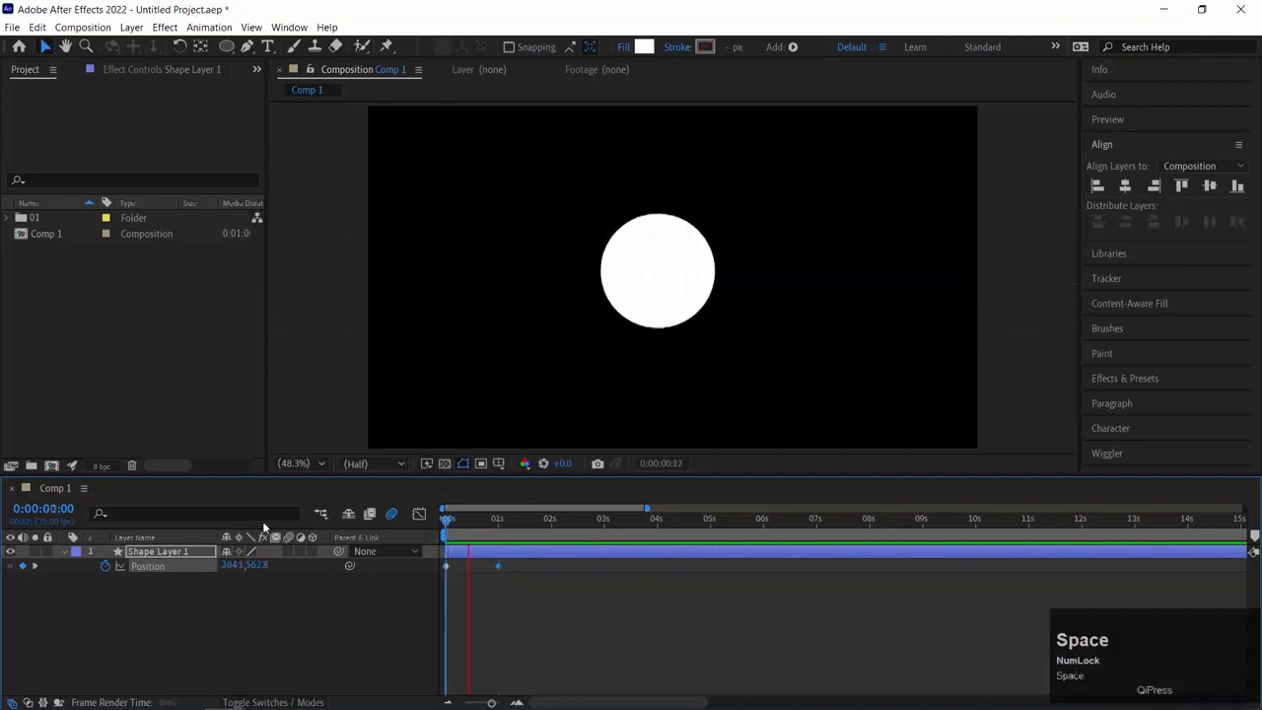
{"action": "left_click_drag", "start_coordinate": [471, 531], "coordinate": [340, 528]}
{"action": "key", "text": "space"}
{"action": "key", "text": "space"}
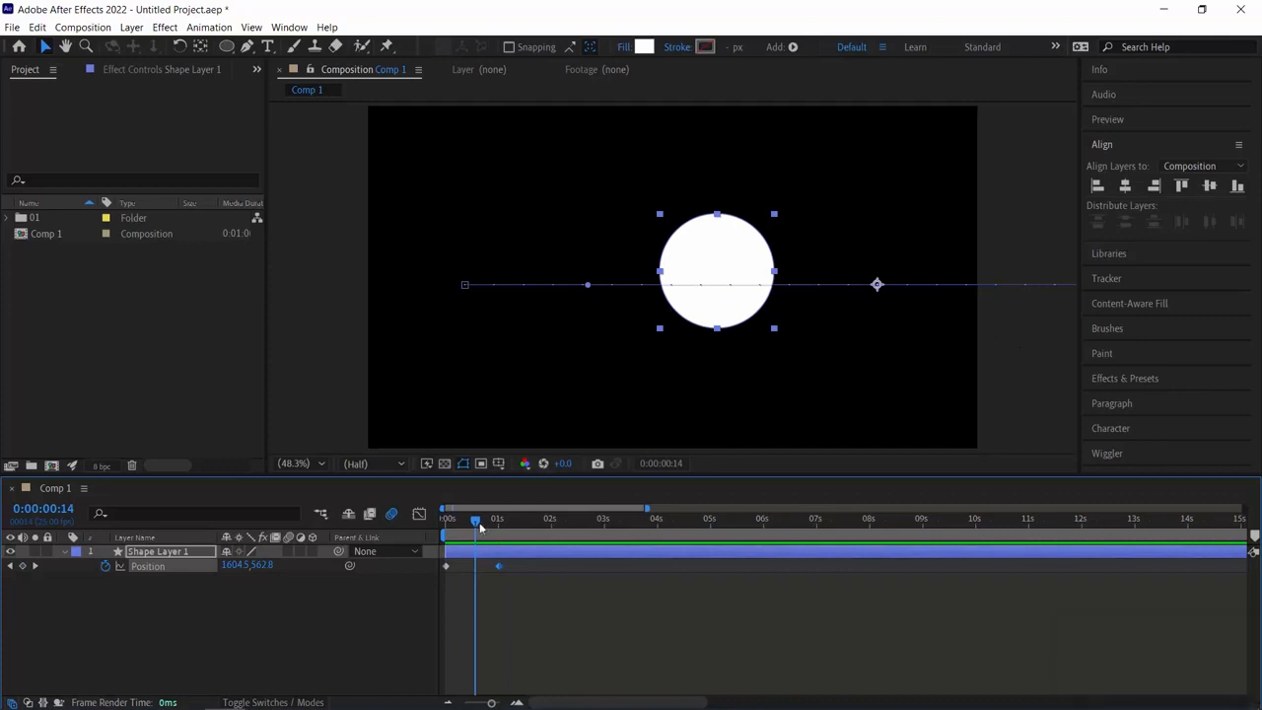
{"action": "left_click_drag", "start_coordinate": [481, 527], "coordinate": [446, 526]}
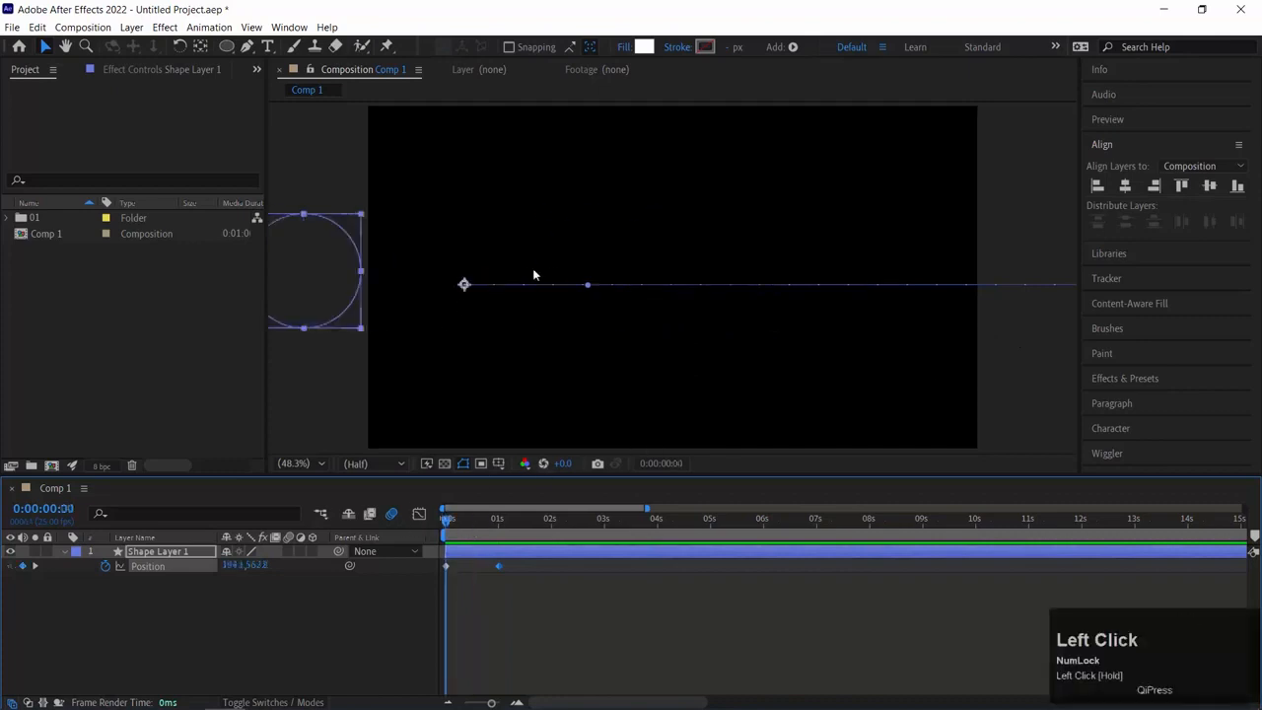
{"action": "key", "text": "space"}
{"action": "key", "text": "space"}
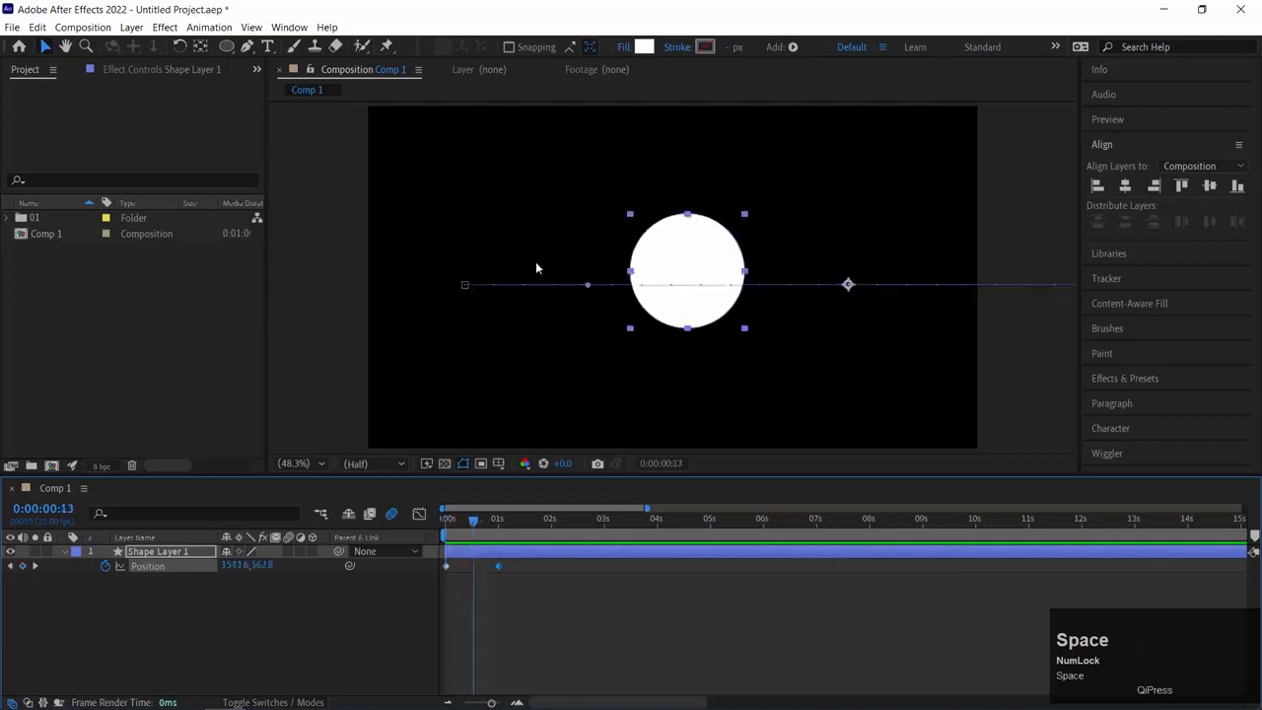
Step: Step backward frame by frame to 0:00:00:00 to examine the circle's edges, and replay the animation from the start
{"action": "key", "text": "ctrl+Left"}
{"action": "key", "text": "ctrl+Left"}
{"action": "key", "text": "ctrl+Left"}
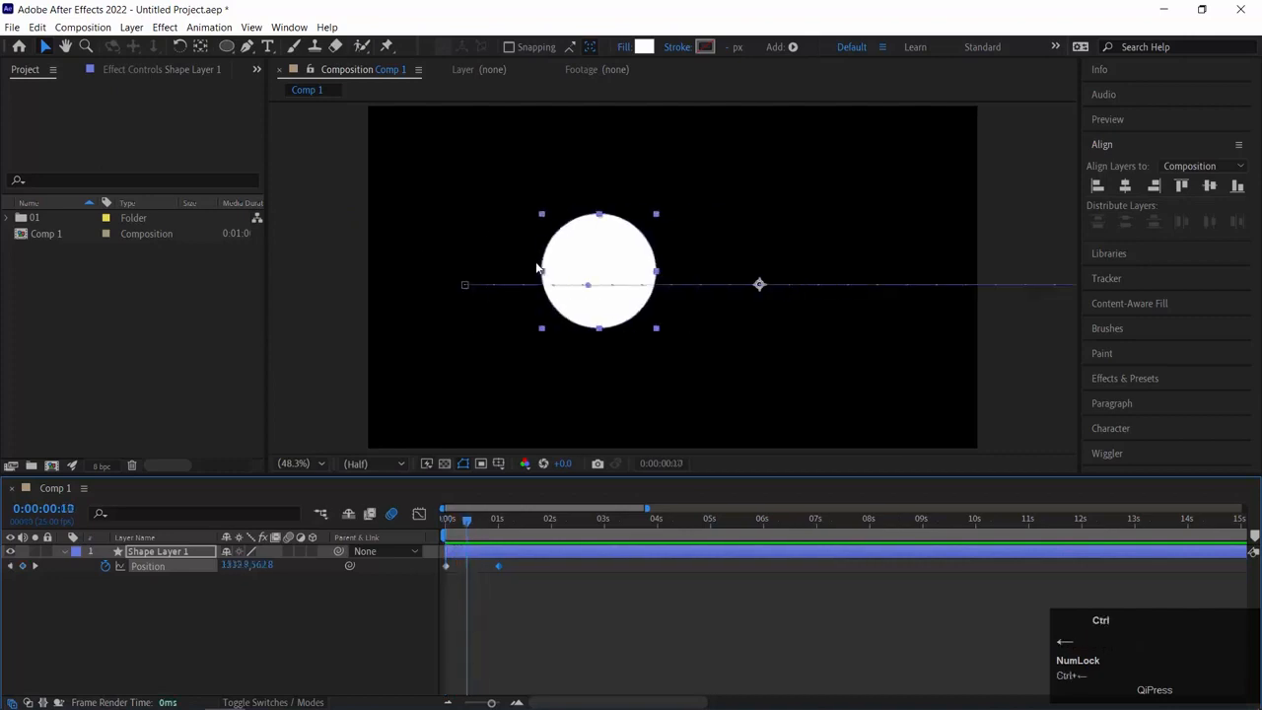
{"action": "key", "text": "ctrl+Left"}
{"action": "key", "text": "ctrl+Left"}
{"action": "key", "text": "ctrl+Left"}
{"action": "key", "text": "ctrl+Left"}
{"action": "key", "text": "ctrl+Left"}
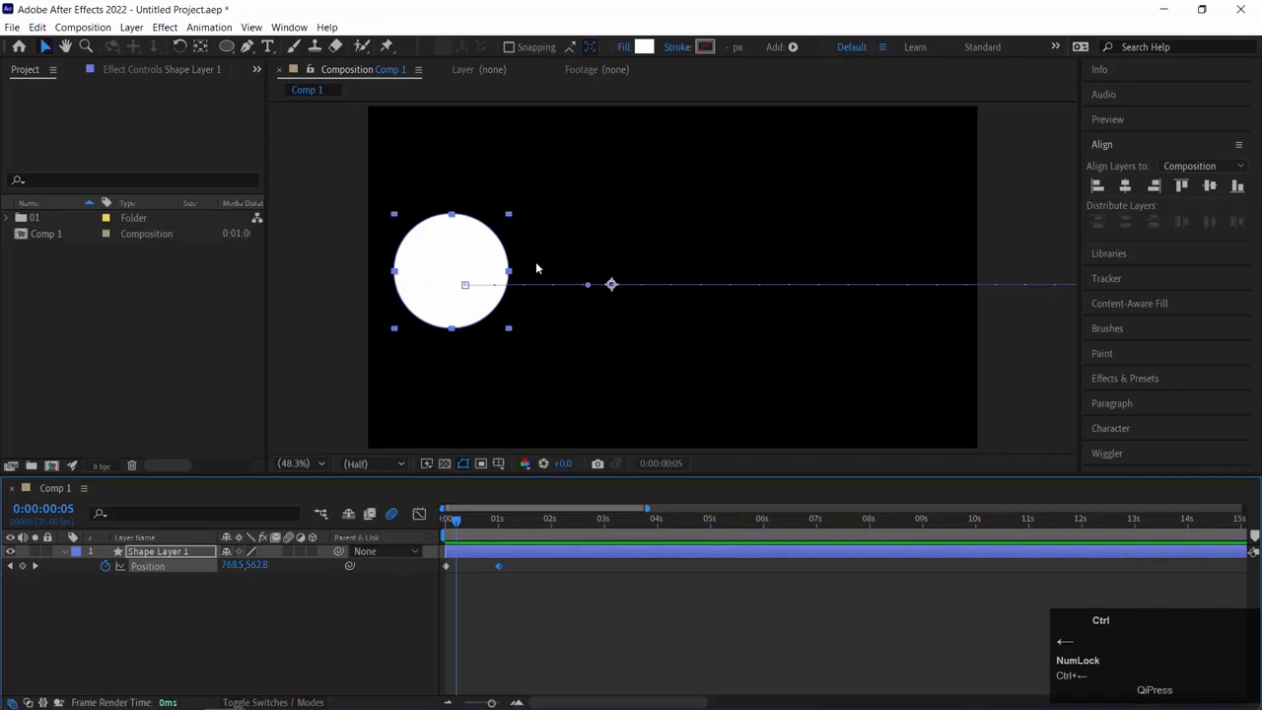
{"action": "key", "text": "ctrl+Left"}
{"action": "key", "text": "ctrl+Left"}
{"action": "key", "text": "ctrl+Left"}
{"action": "key", "text": "ctrl+Left"}
{"action": "key", "text": "ctrl+Left"}
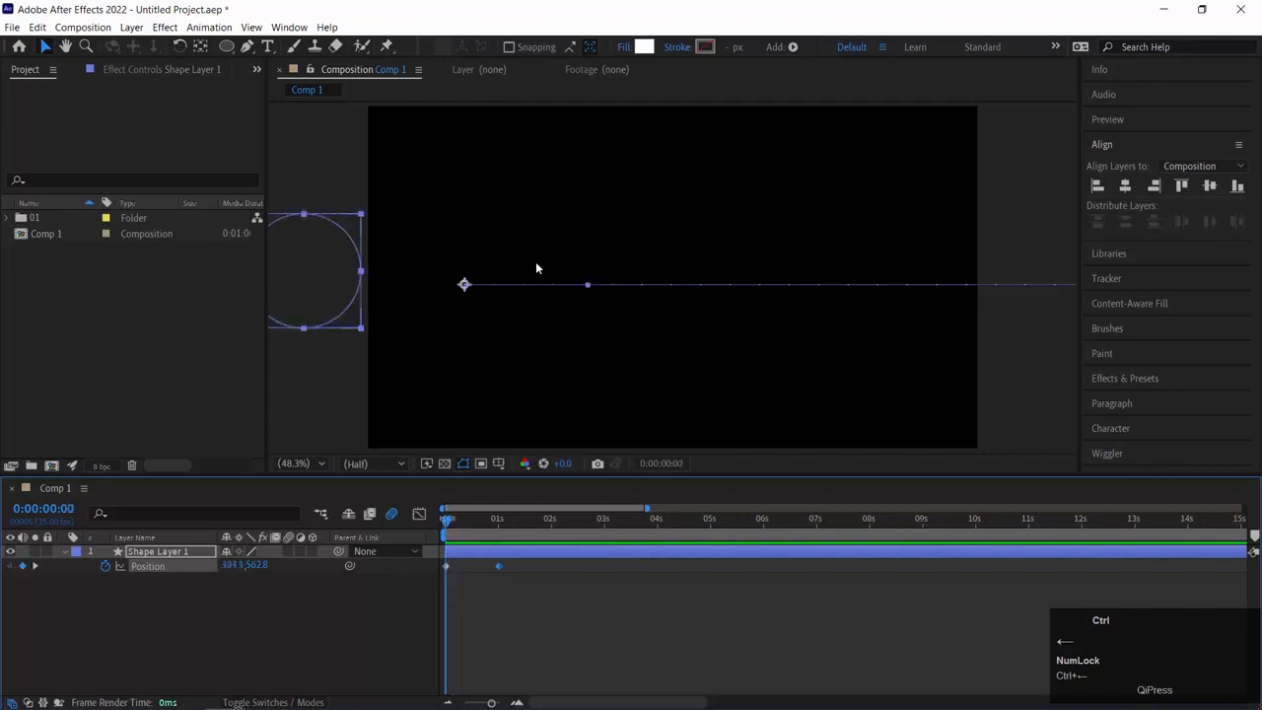
{"action": "key", "text": "space"}
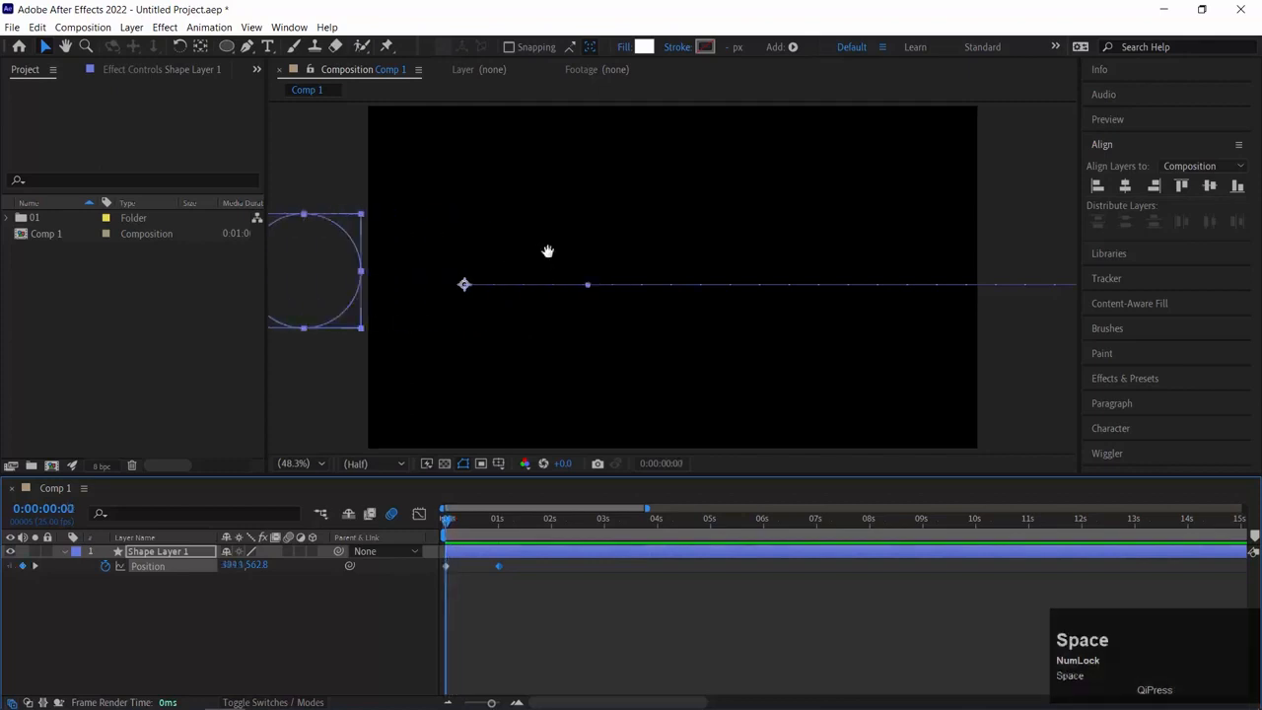
{"action": "key", "text": "space"}
{"action": "key", "text": "Home"}
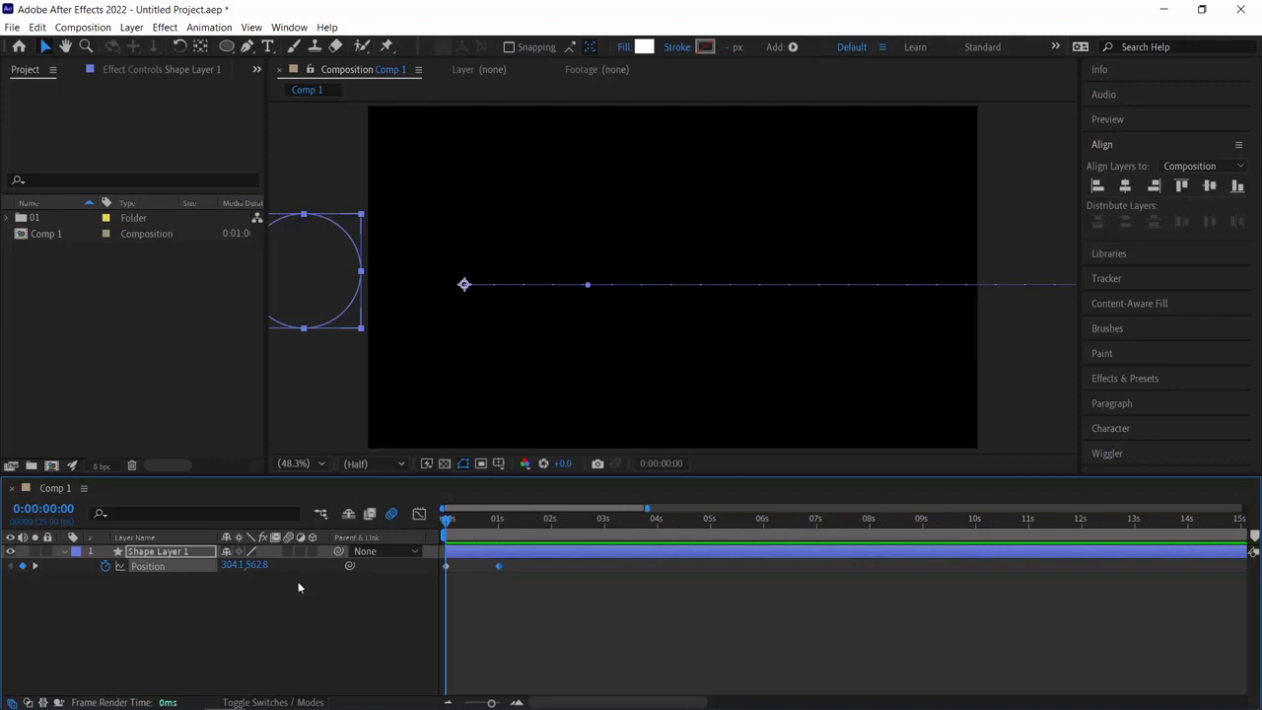
Step: Turn on motion blur for Shape Layer 1 and preview the moving circle from the start
{"action": "left_click", "coordinate": [393, 516]}
{"action": "left_click", "coordinate": [287, 550]}
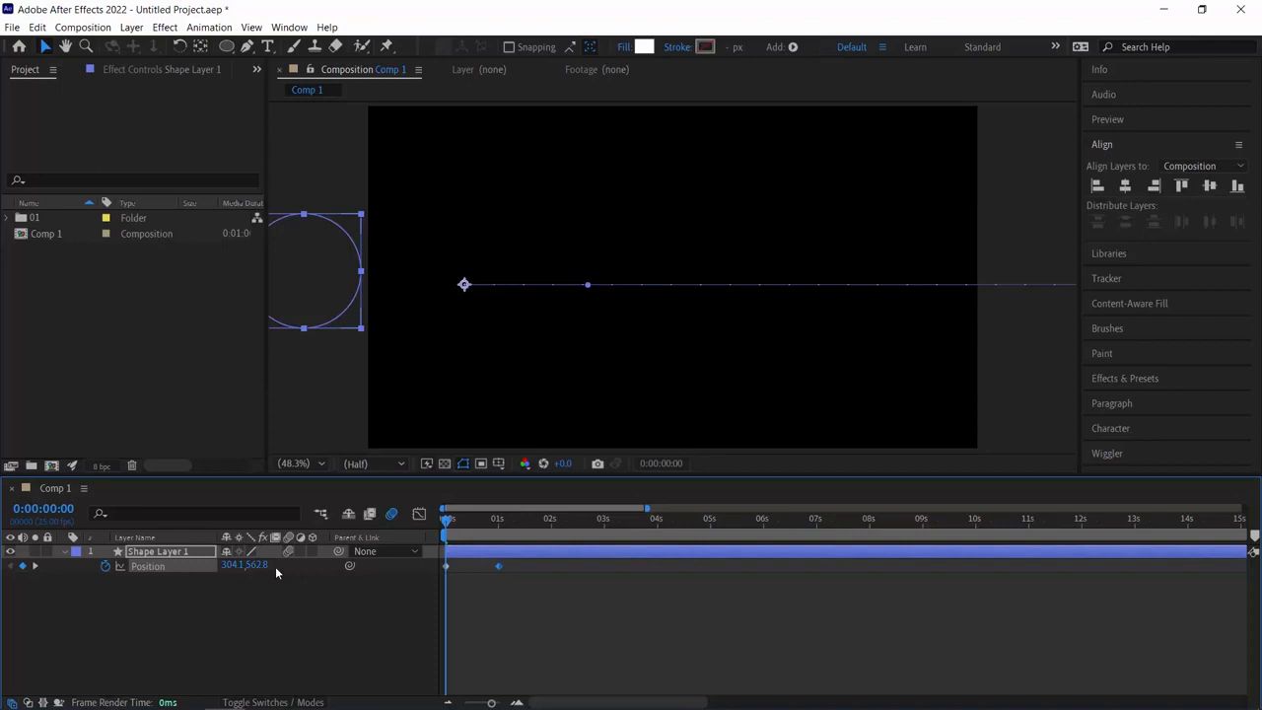
{"action": "key", "text": "space"}
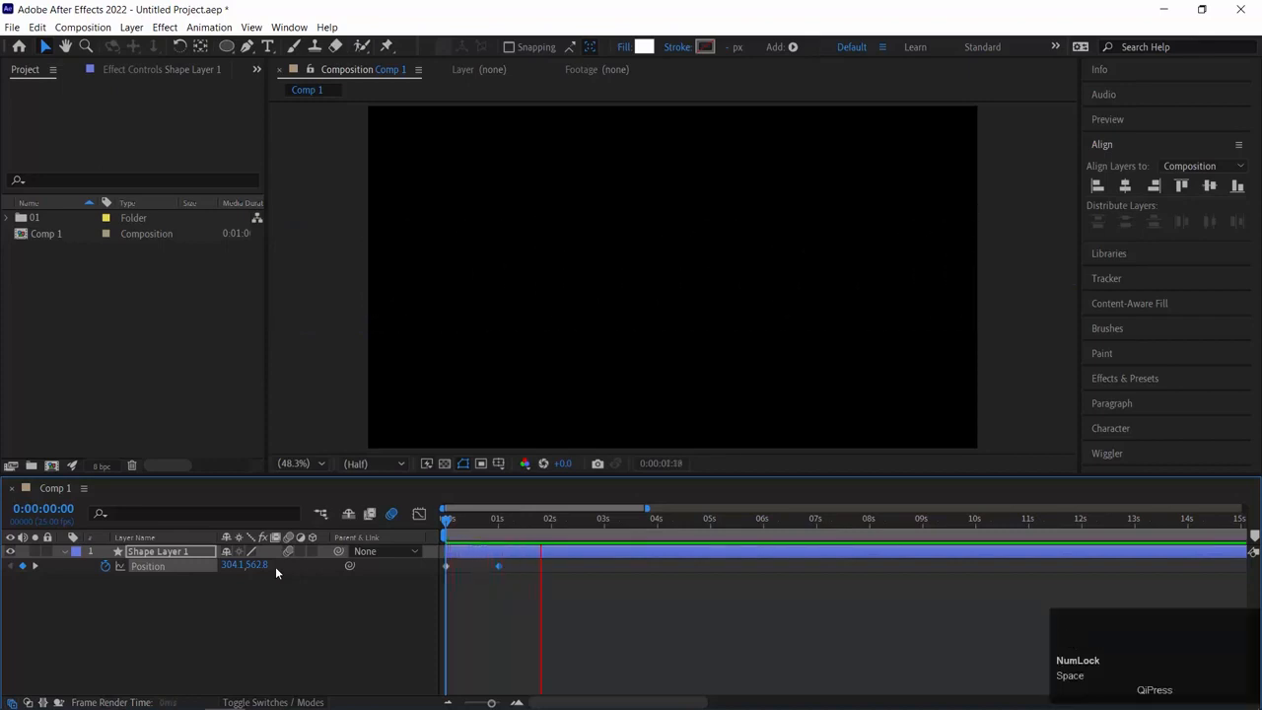
{"action": "key", "text": "Home"}
{"action": "key", "text": "space"}
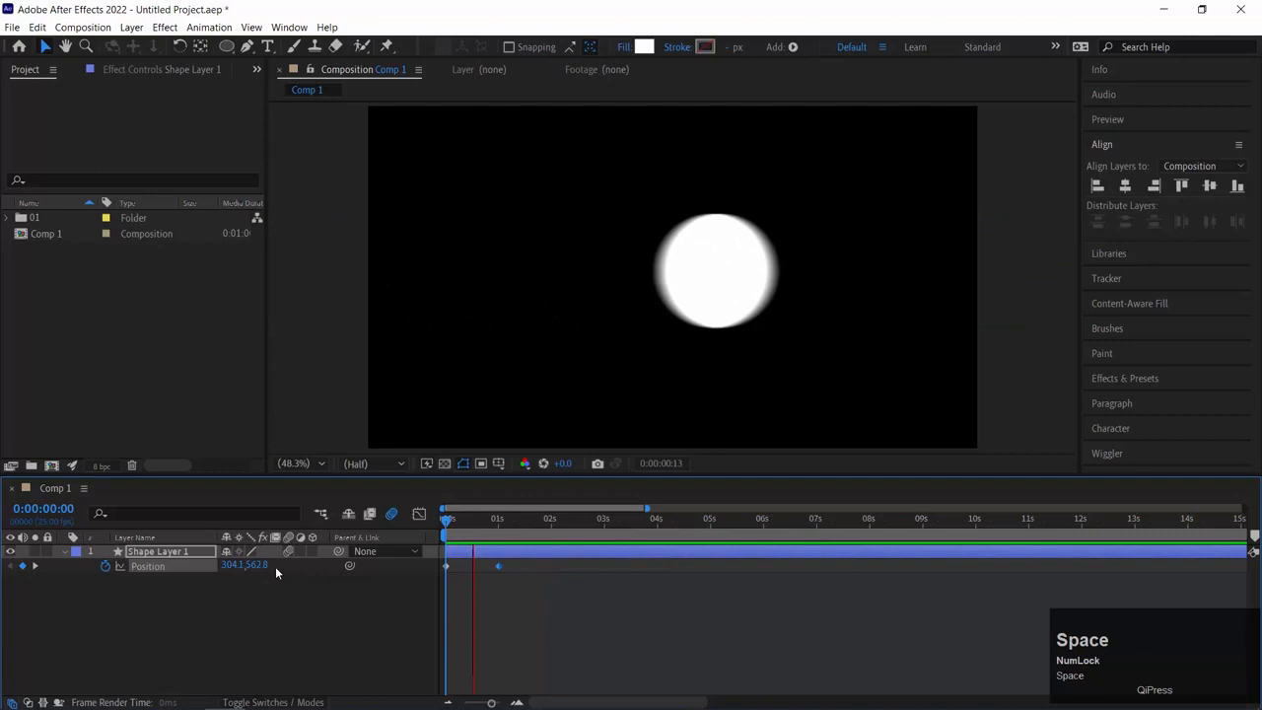
{"action": "key", "text": "space"}
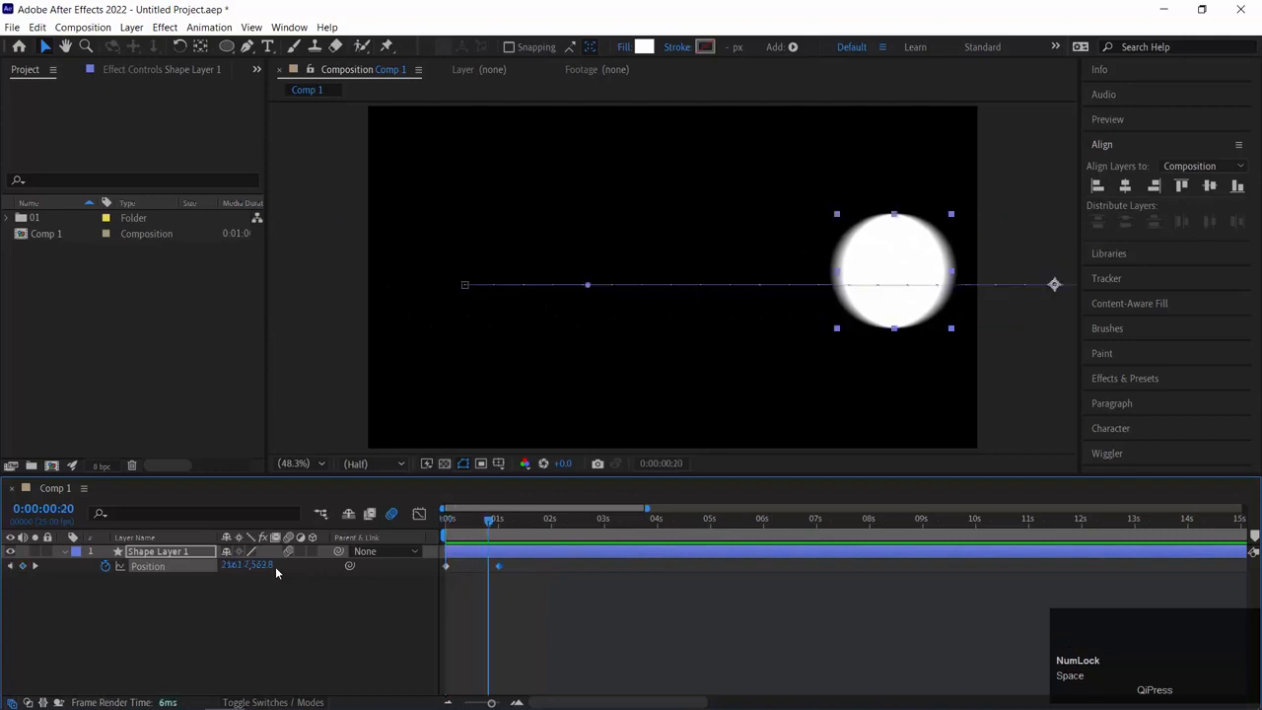
Step: Step forward frame by frame from the start to 0:00:00:15 to examine the circle's motion blur, and replay the animation
{"action": "key", "text": "Home"}
{"action": "key", "text": "ctrl+Right"}
{"action": "key", "text": "ctrl+Right"}
{"action": "key", "text": "ctrl+Right"}
{"action": "key", "text": "ctrl+Right"}
{"action": "key", "text": "ctrl+Right"}
{"action": "key", "text": "ctrl+Right"}
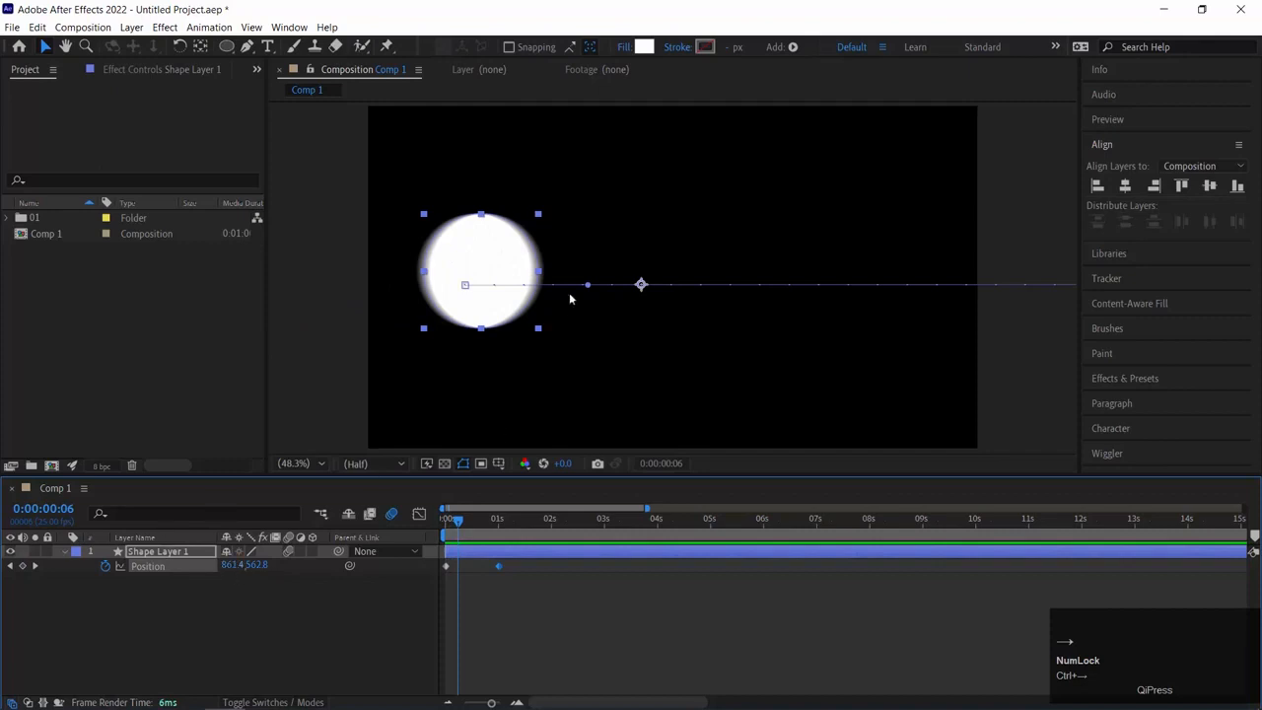
{"action": "key", "text": "ctrl+Right"}
{"action": "key", "text": "ctrl+Right"}
{"action": "key", "text": "ctrl+Right"}
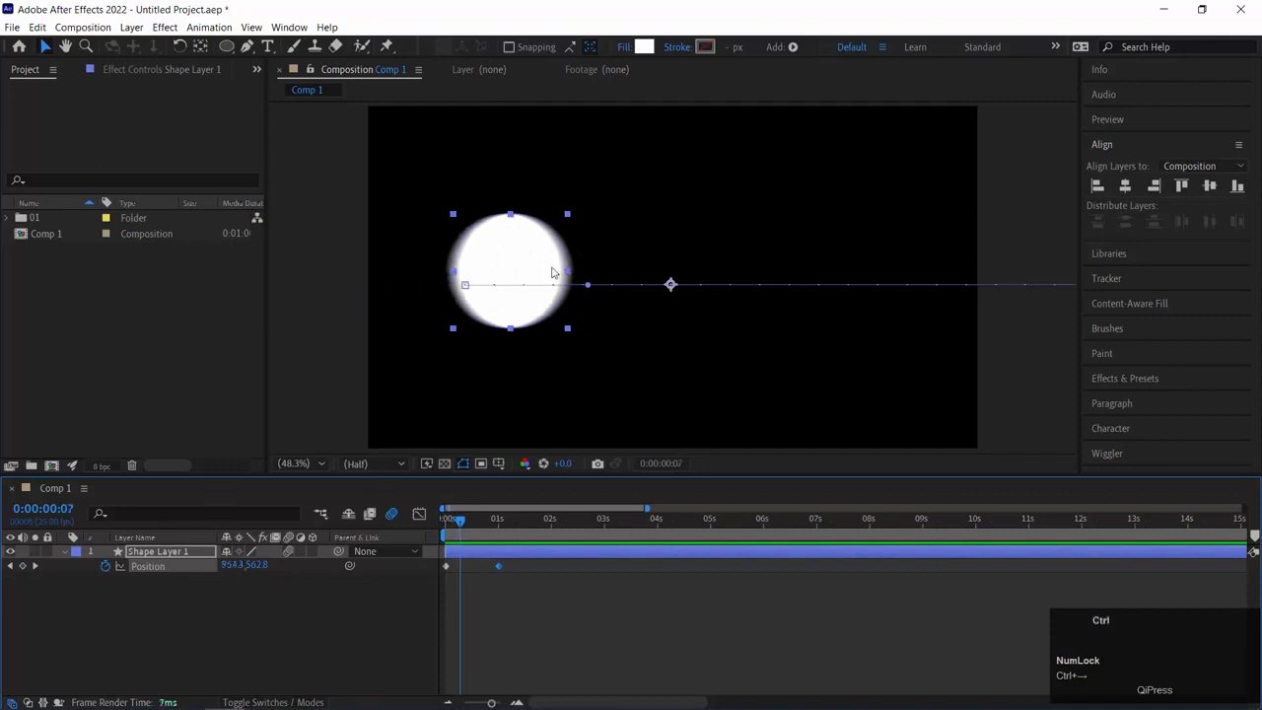
{"action": "key", "text": "ctrl+Right"}
{"action": "key", "text": "ctrl+Right"}
{"action": "key", "text": "ctrl+Right"}
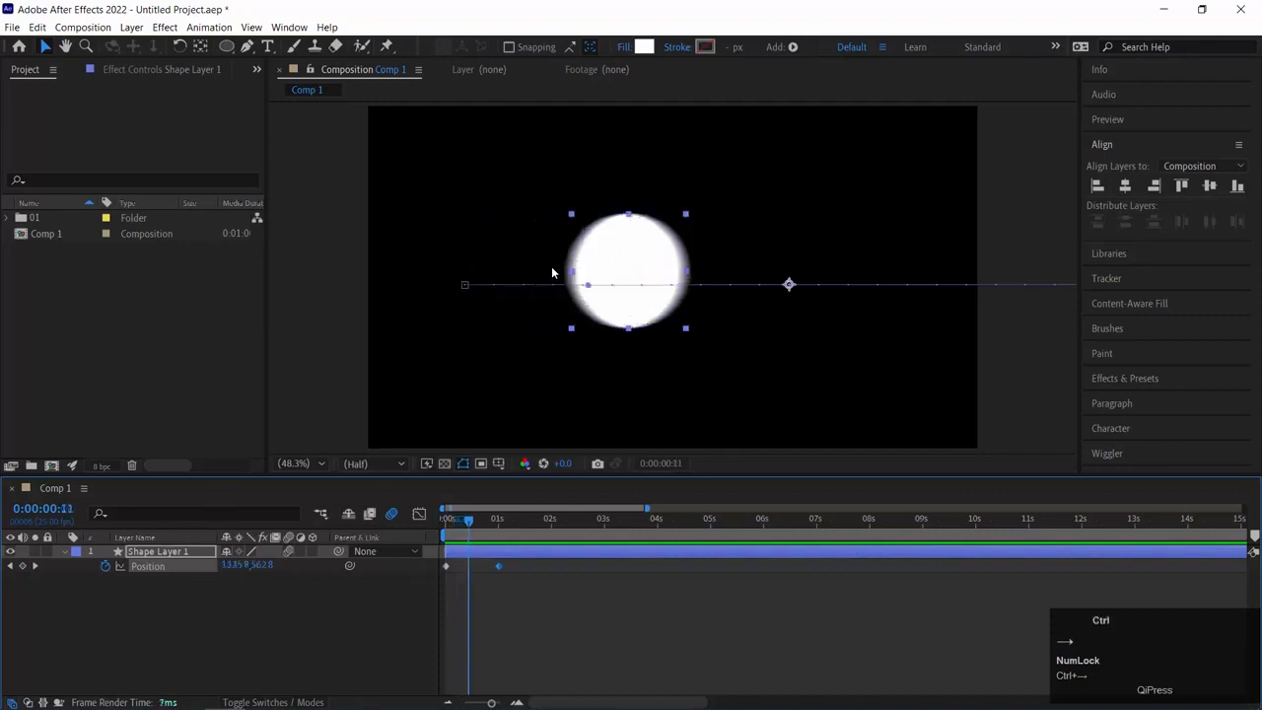
{"action": "key", "text": "ctrl+Right"}
{"action": "key", "text": "ctrl+Right"}
{"action": "key", "text": "ctrl+Right"}
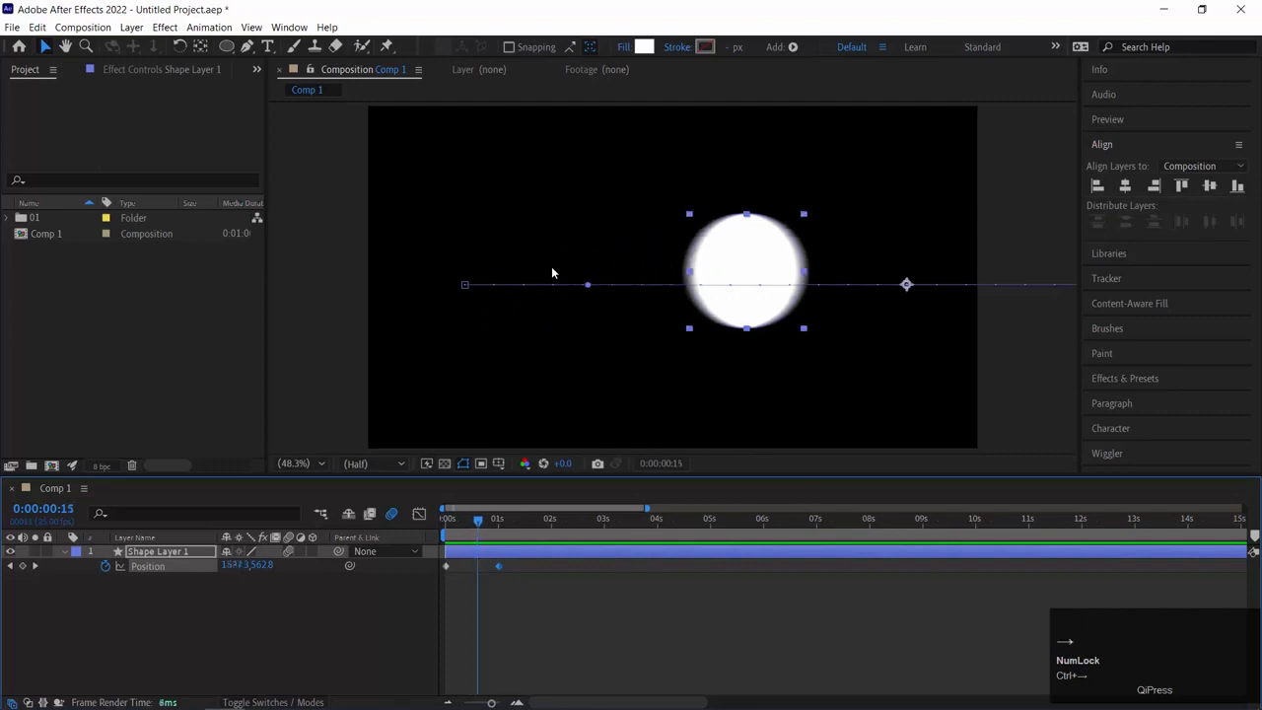
{"action": "key", "text": "Home"}
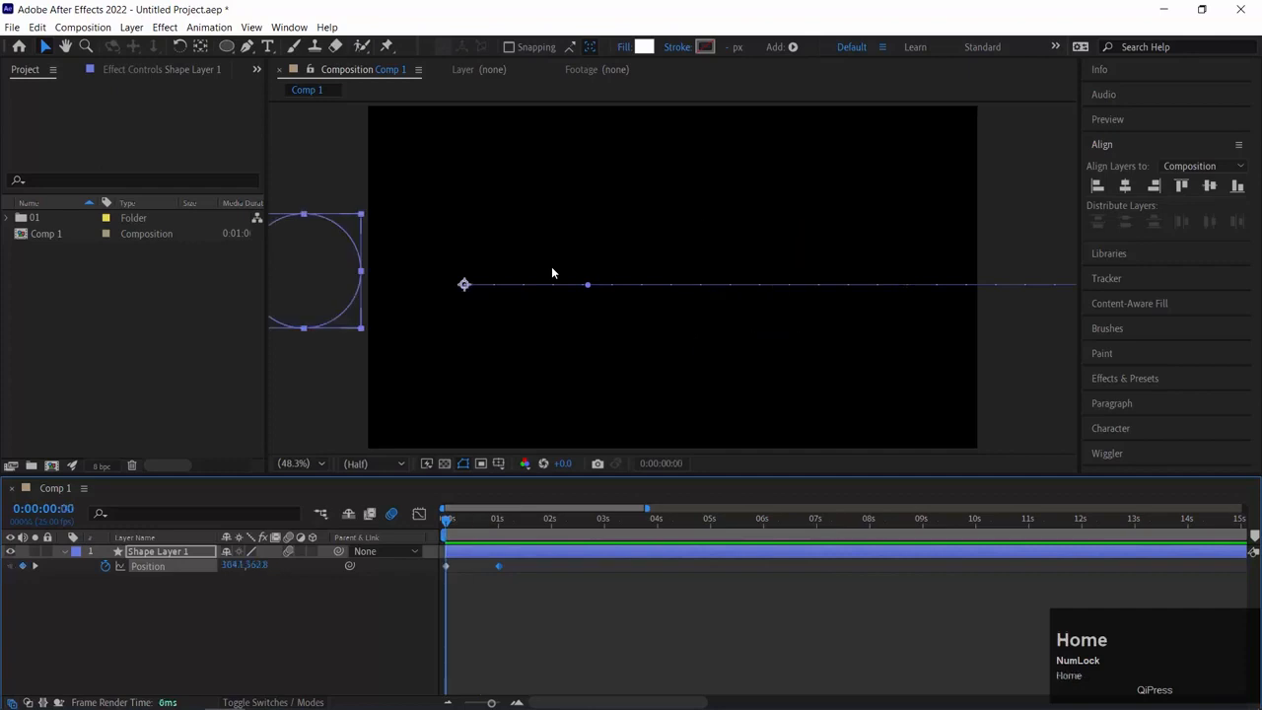
{"action": "key", "text": "space"}
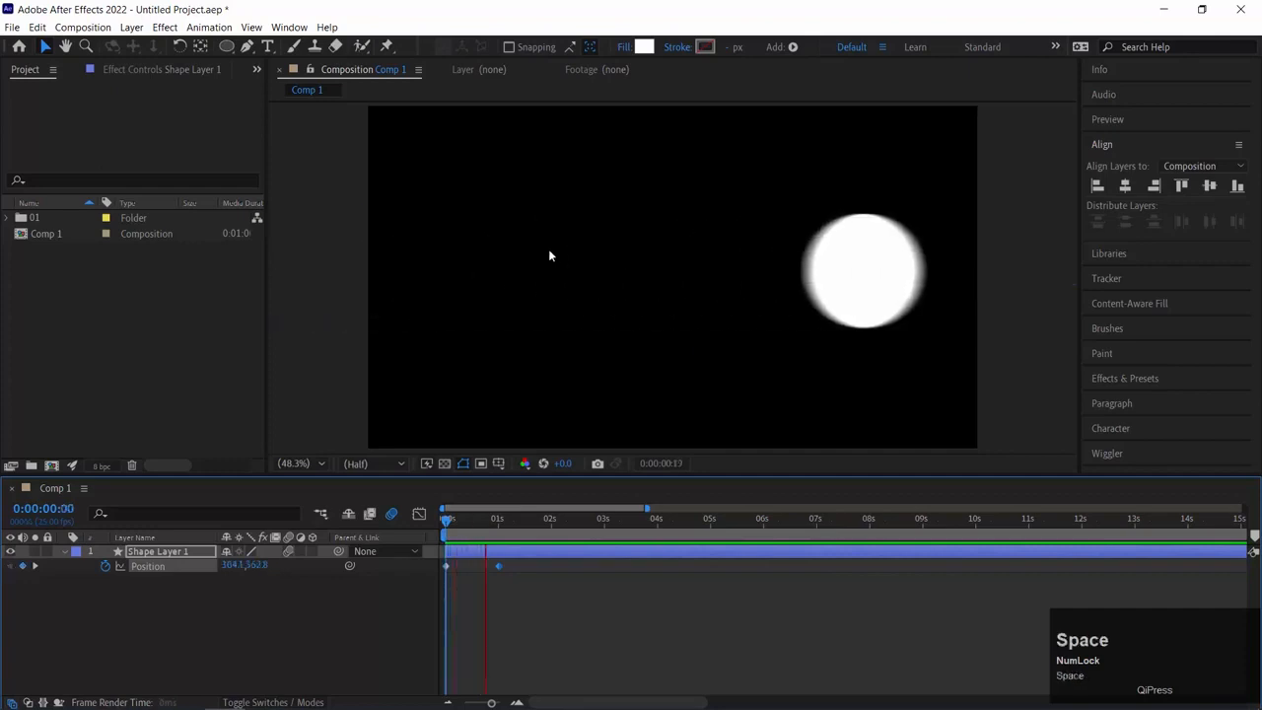
{"action": "key", "text": "space"}
{"action": "key", "text": "Home"}
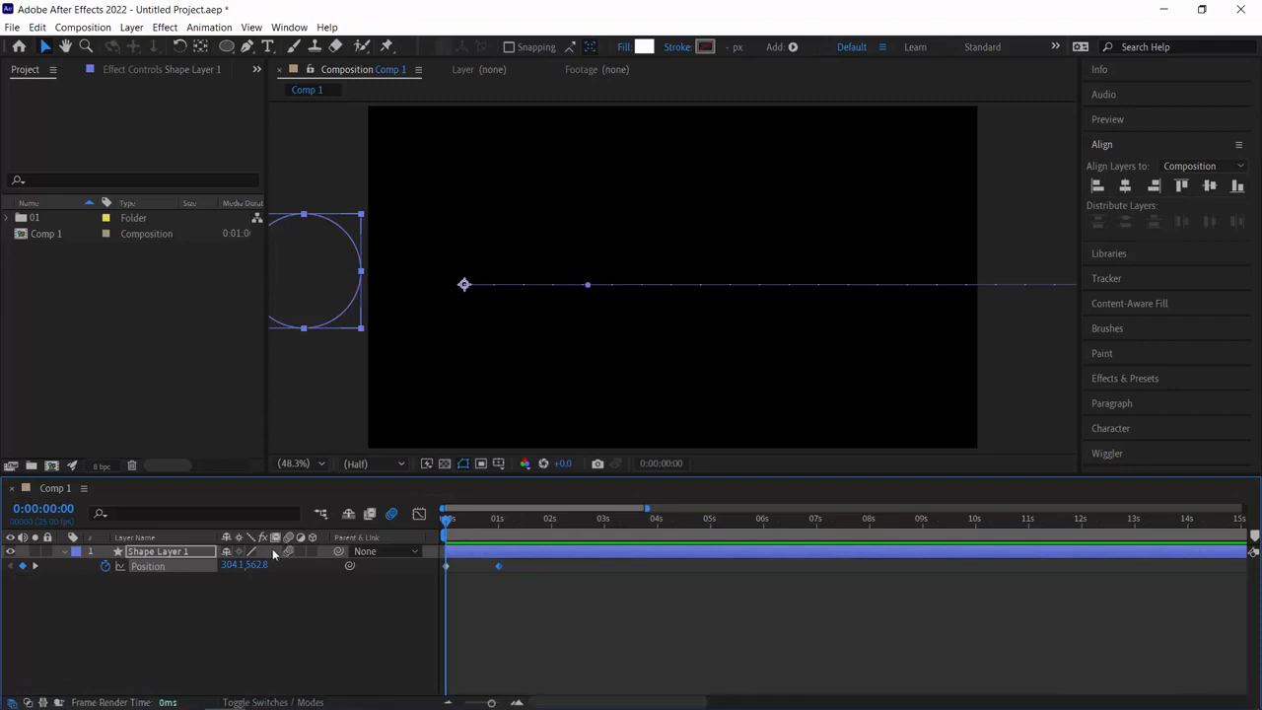
Step: Set the motion blur shutter angle of Comp 1 to 360° in its advanced composition settings
{"action": "left_click", "coordinate": [94, 31]}
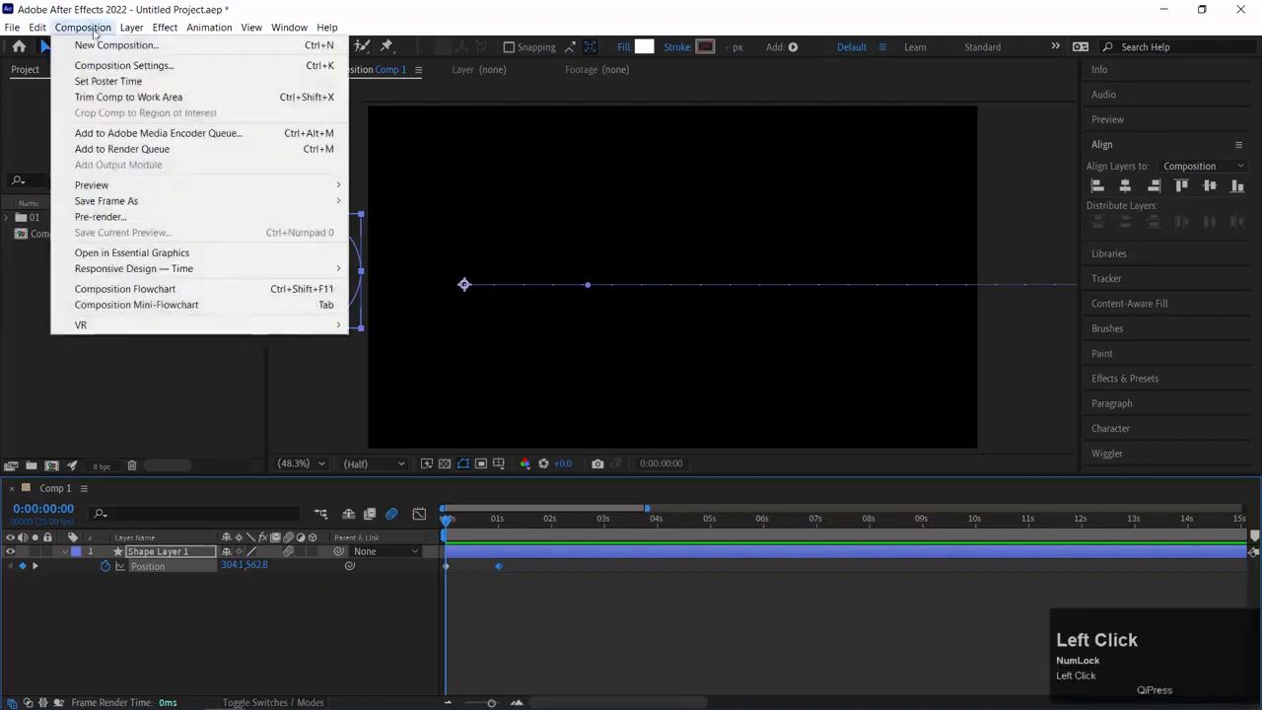
{"action": "left_click", "coordinate": [156, 66]}
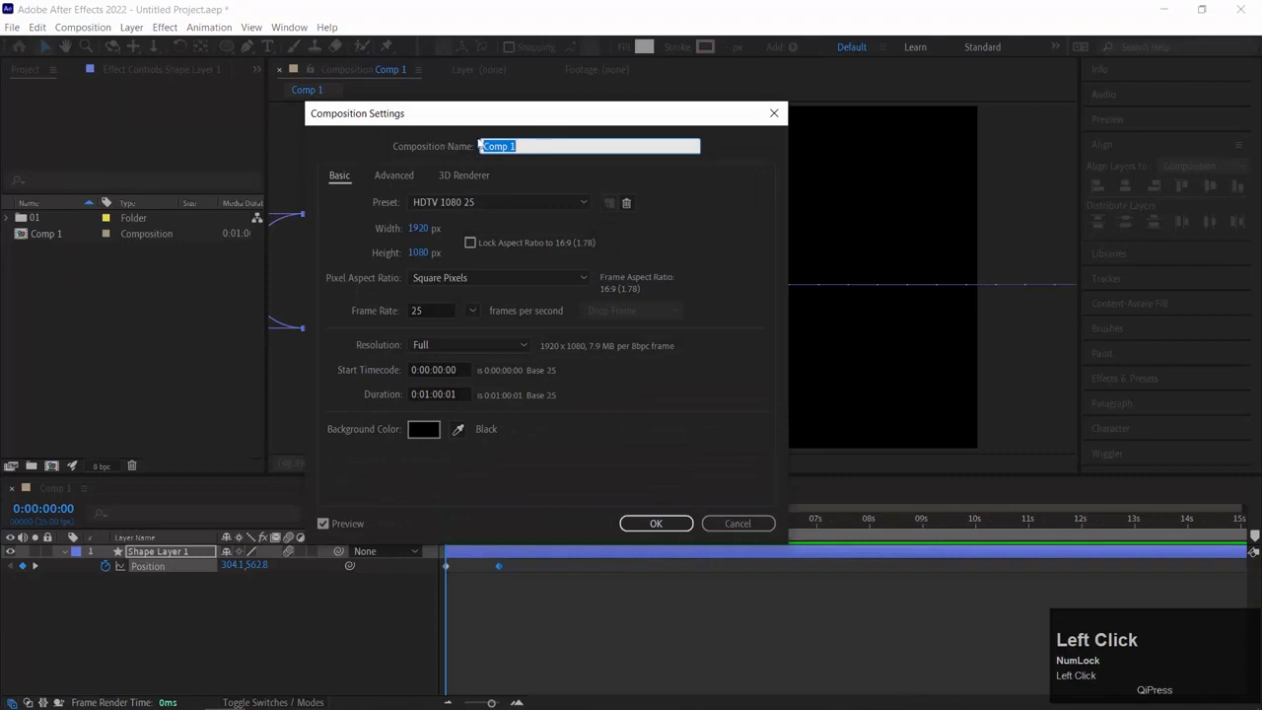
{"action": "left_click", "coordinate": [394, 175]}
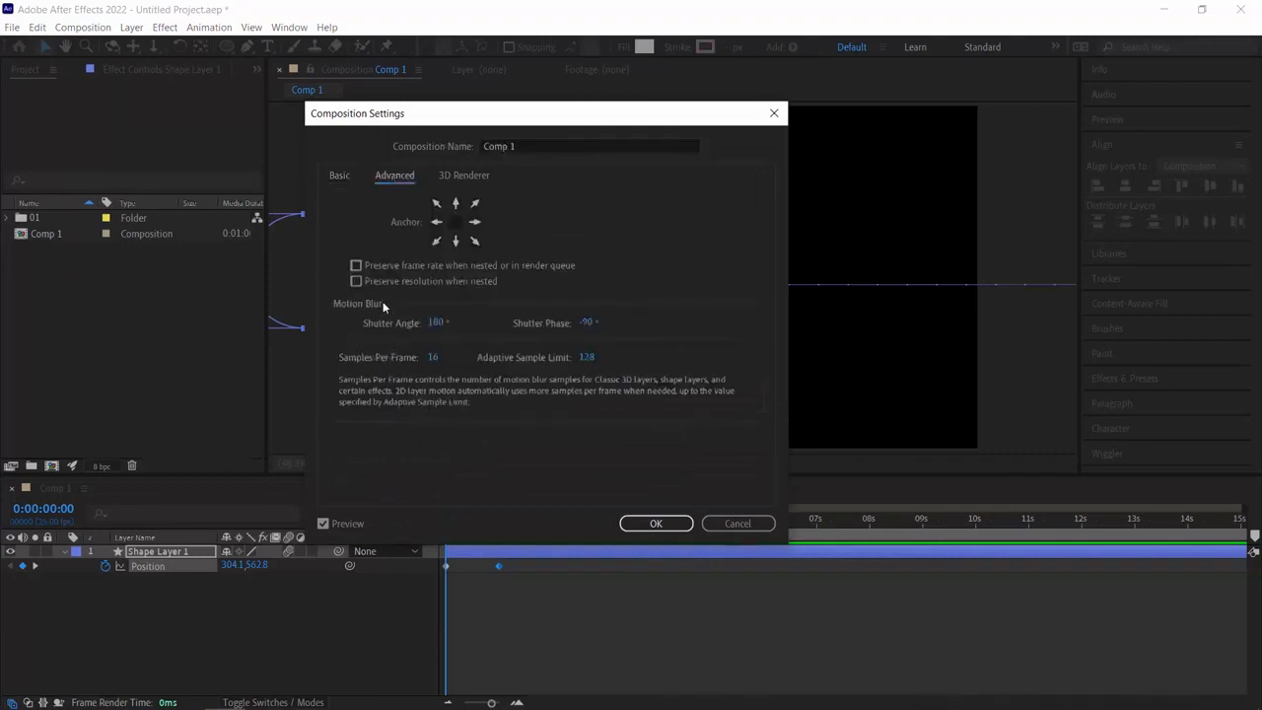
{"action": "left_click", "coordinate": [437, 323]}
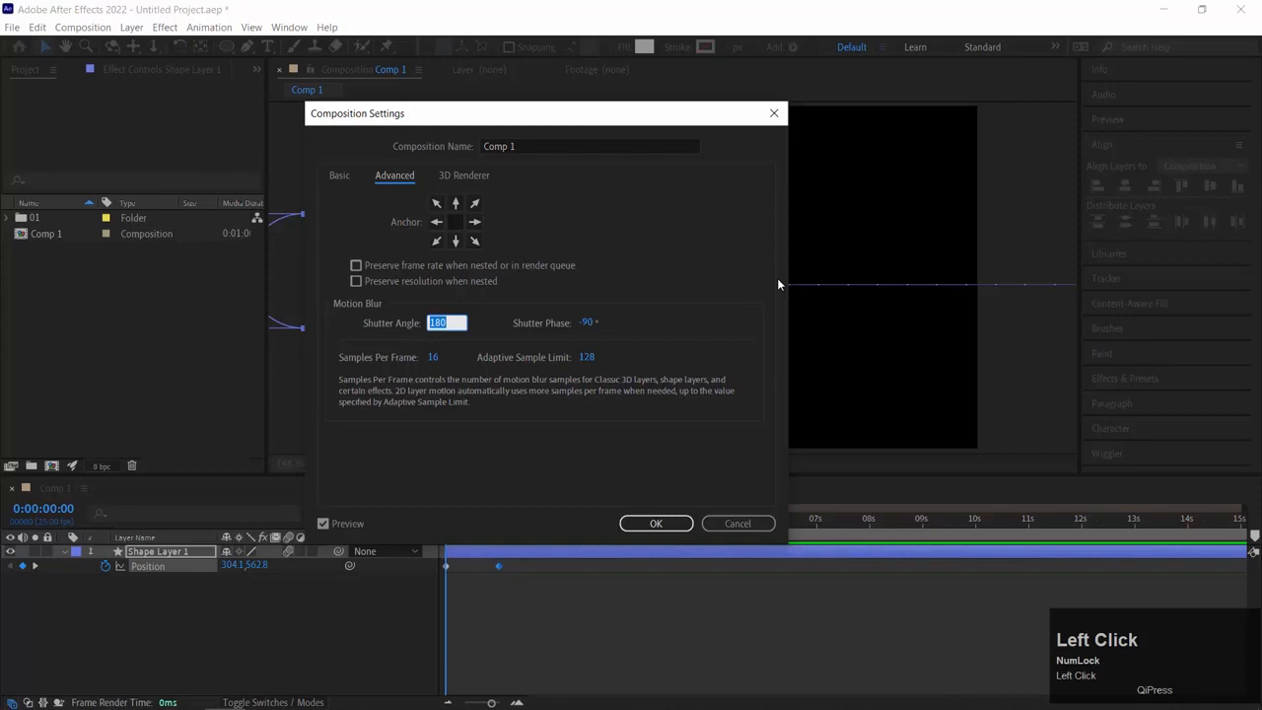
{"action": "type", "text": "360"}
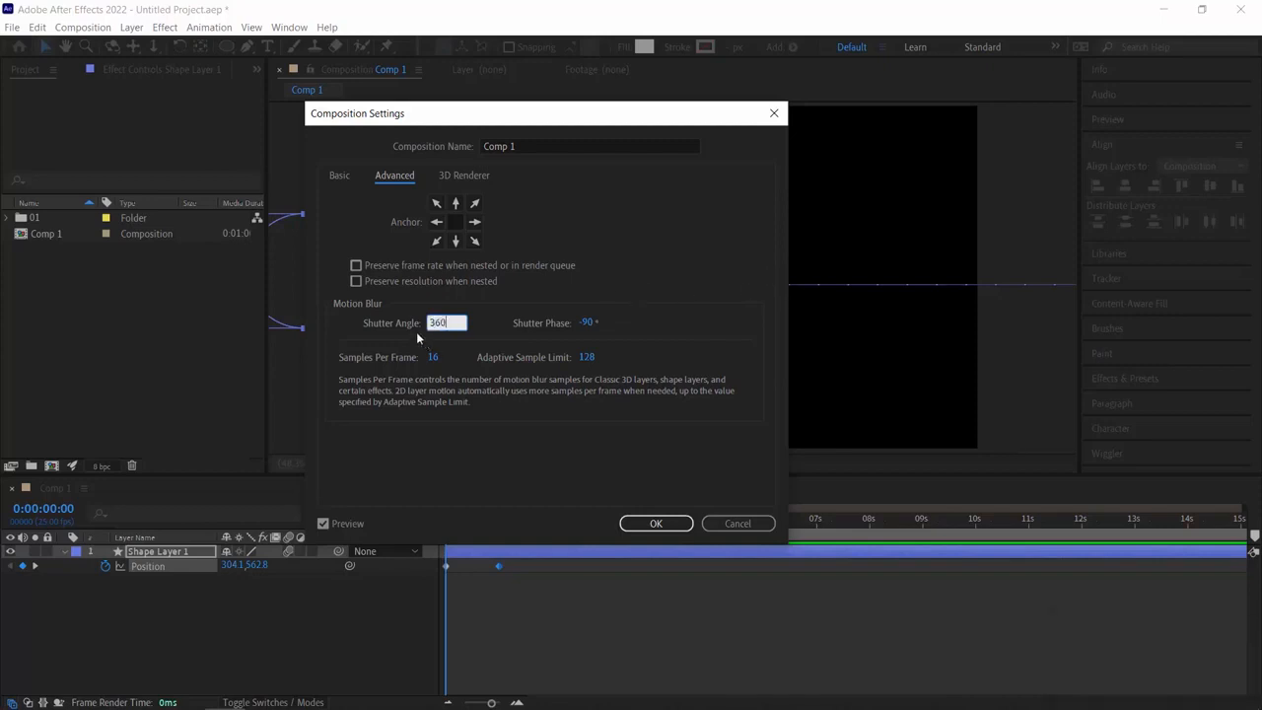
Step: Set the motion blur shutter phase to -45° and apply the composition settings
{"action": "left_click", "coordinate": [587, 322]}
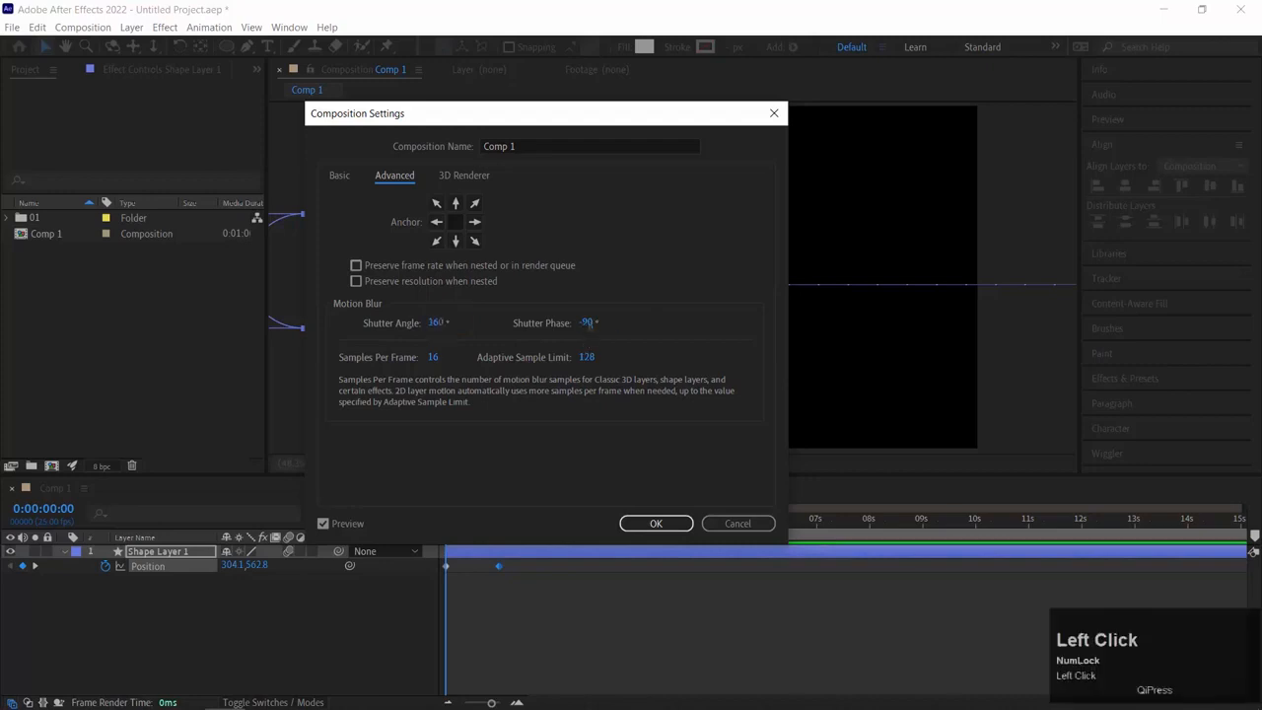
{"action": "left_click_drag", "start_coordinate": [587, 322], "coordinate": [614, 320]}
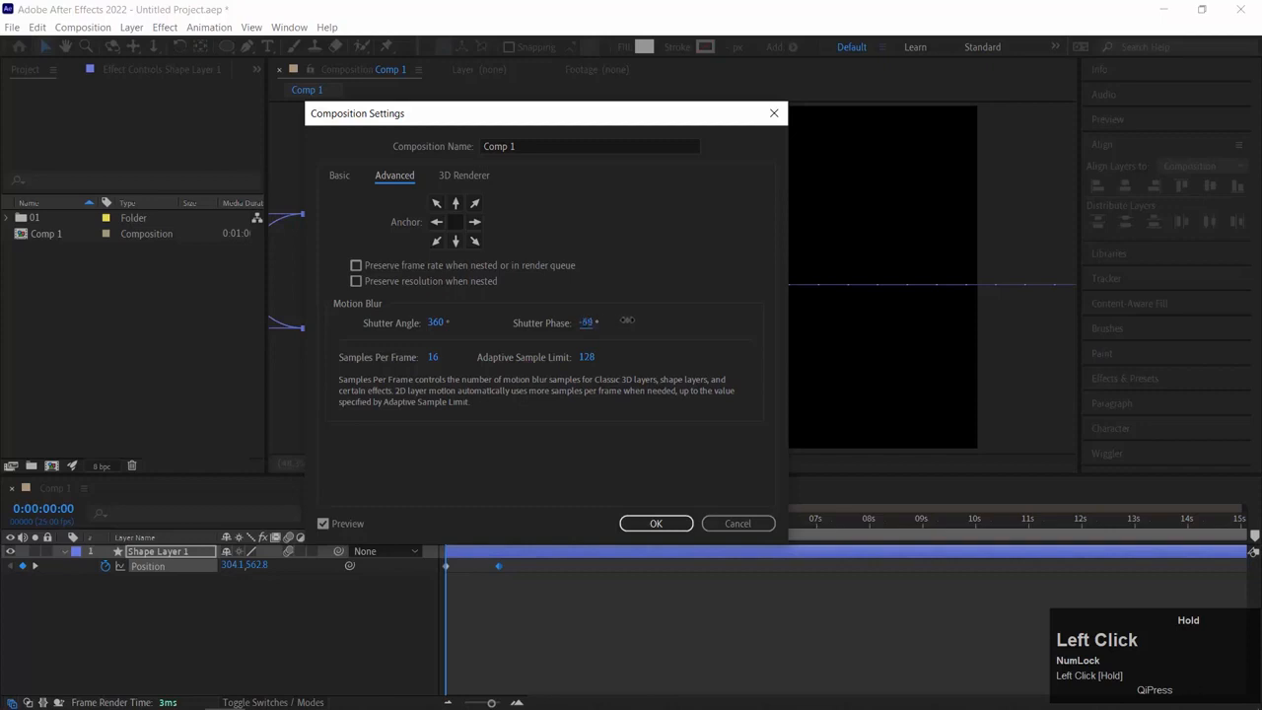
{"action": "left_click_drag", "start_coordinate": [626, 319], "coordinate": [628, 302]}
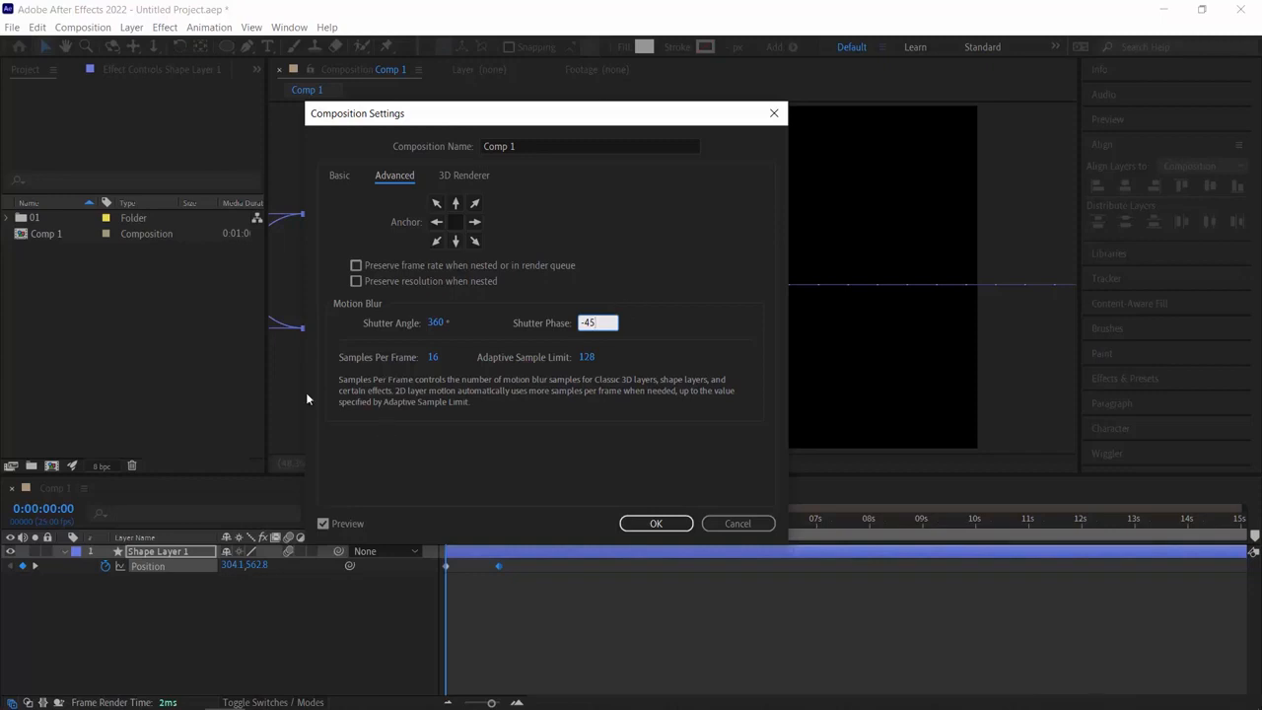
{"action": "left_click", "coordinate": [652, 523]}
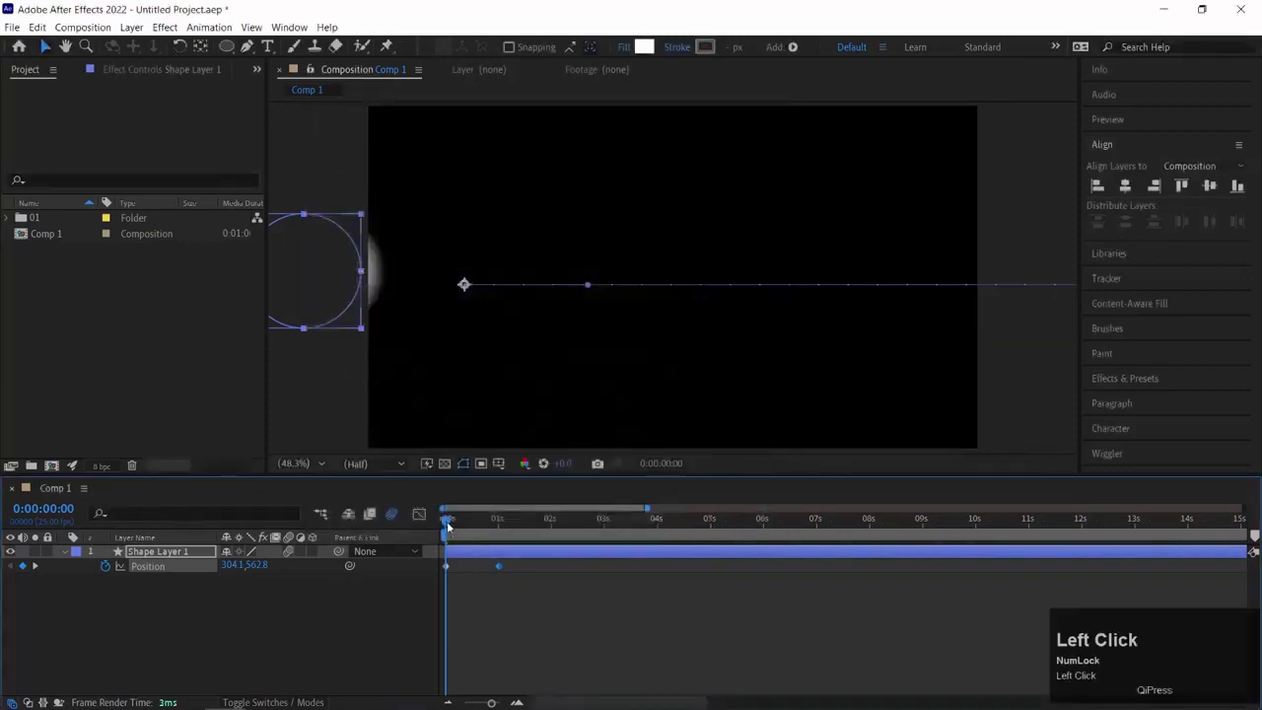
Step: Preview the circle's motion and step through frames from 0:00:00:08 to examine its stronger blur, then return to the start
{"action": "left_click", "coordinate": [325, 507]}
{"action": "key", "text": "space"}
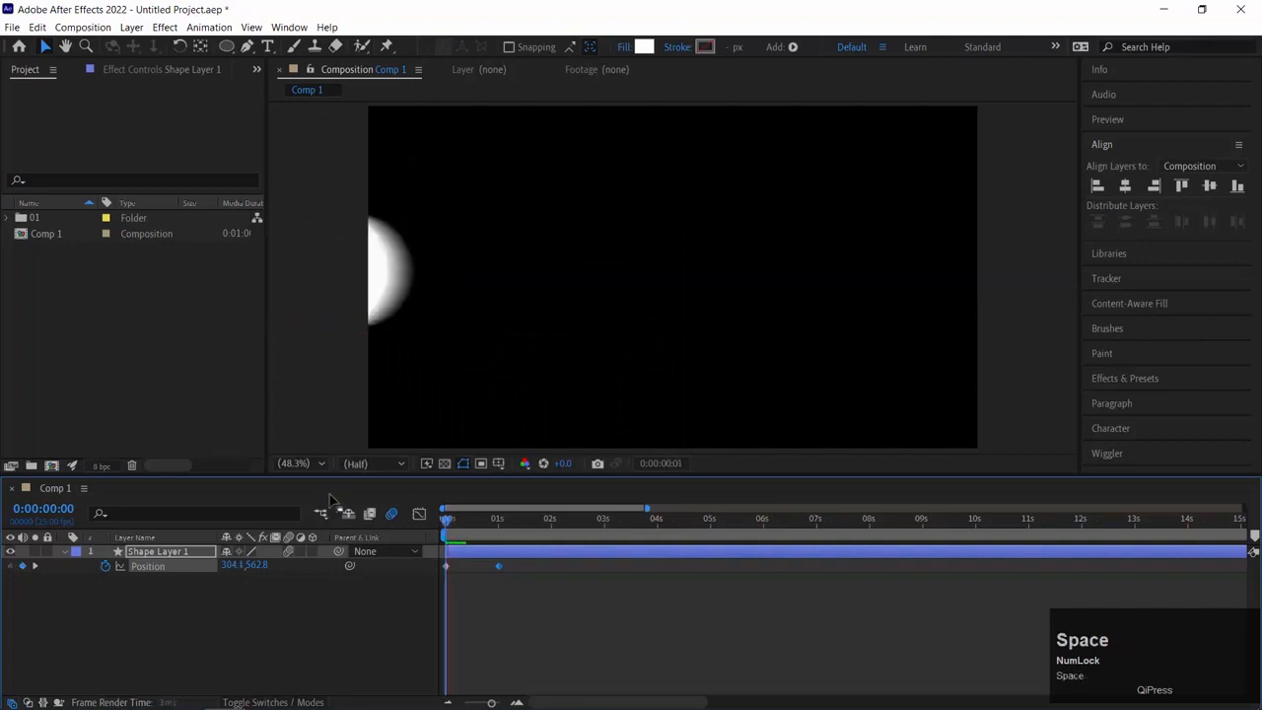
{"action": "mouse_move", "coordinate": [484, 521]}
{"action": "left_mouse_down"}
{"action": "mouse_move", "coordinate": [446, 522]}
{"action": "mouse_move", "coordinate": [462, 521]}
{"action": "left_mouse_up"}
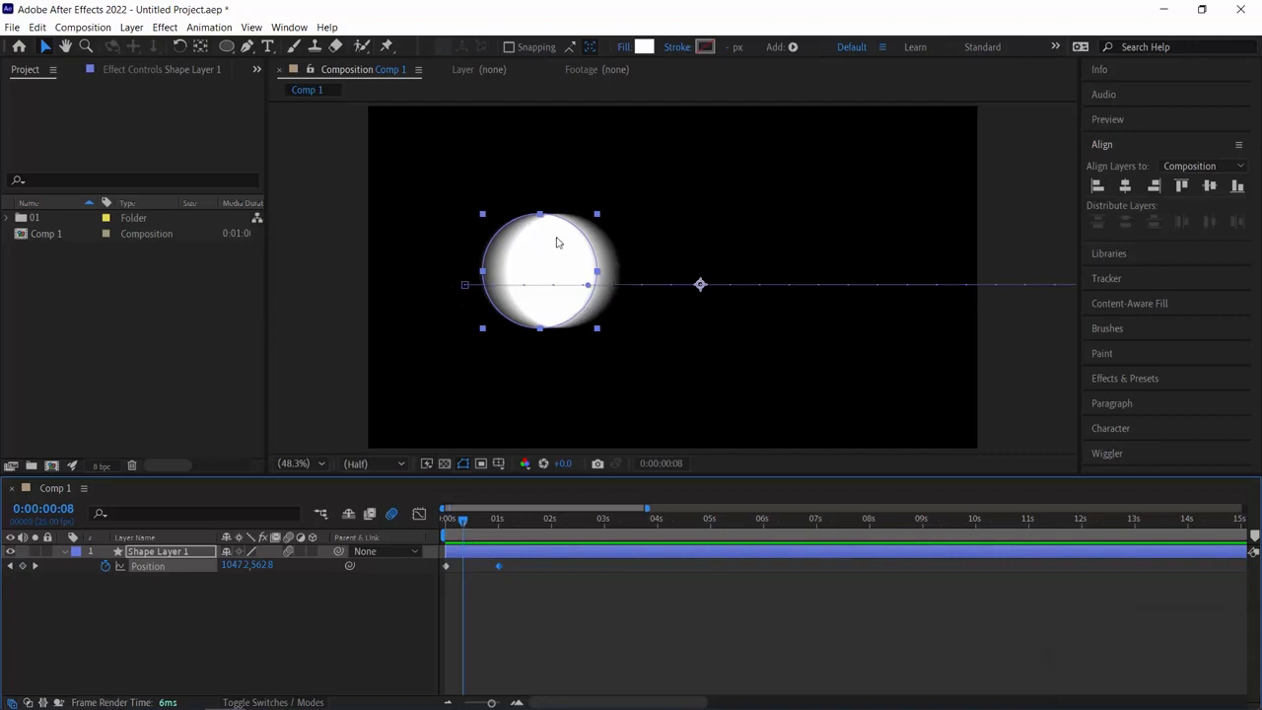
{"action": "key", "text": "ctrl+Right"}
{"action": "key", "text": "ctrl+Right"}
{"action": "key", "text": "ctrl+Right"}
{"action": "key", "text": "ctrl+Right"}
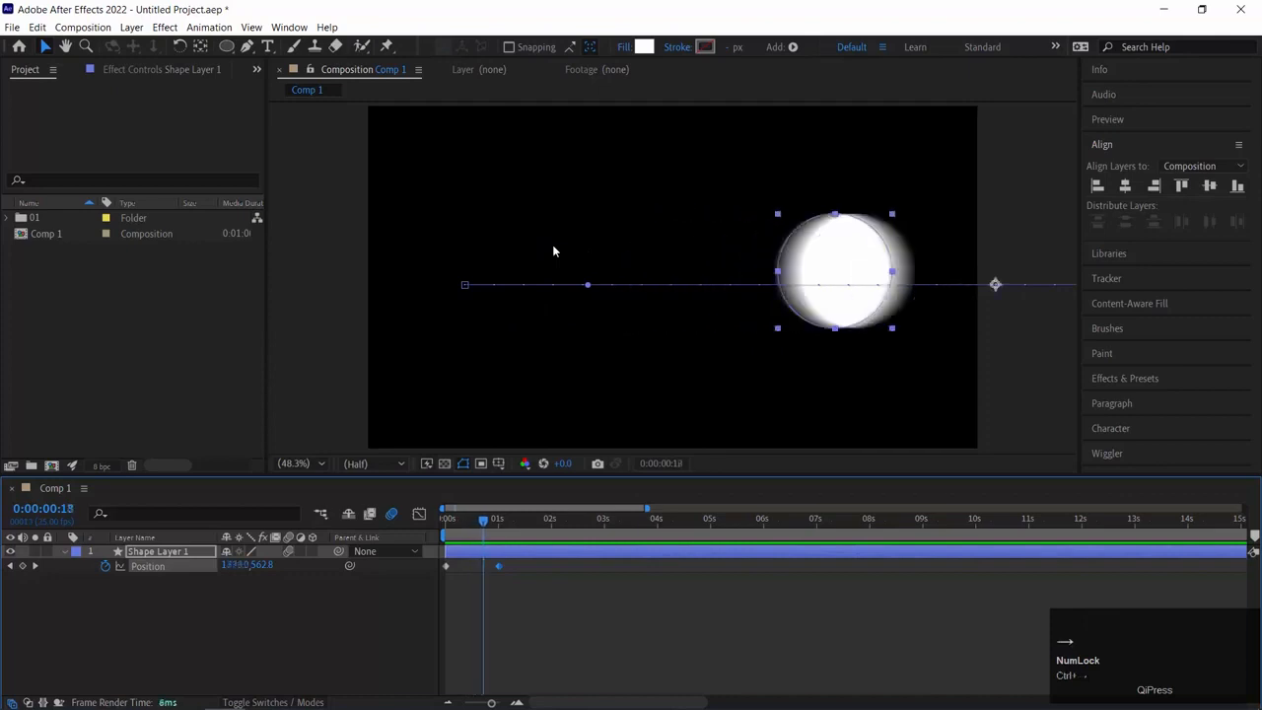
{"action": "key", "text": "space"}
{"action": "key", "text": "space"}
{"action": "left_click_drag", "start_coordinate": [492, 526], "coordinate": [434, 518]}
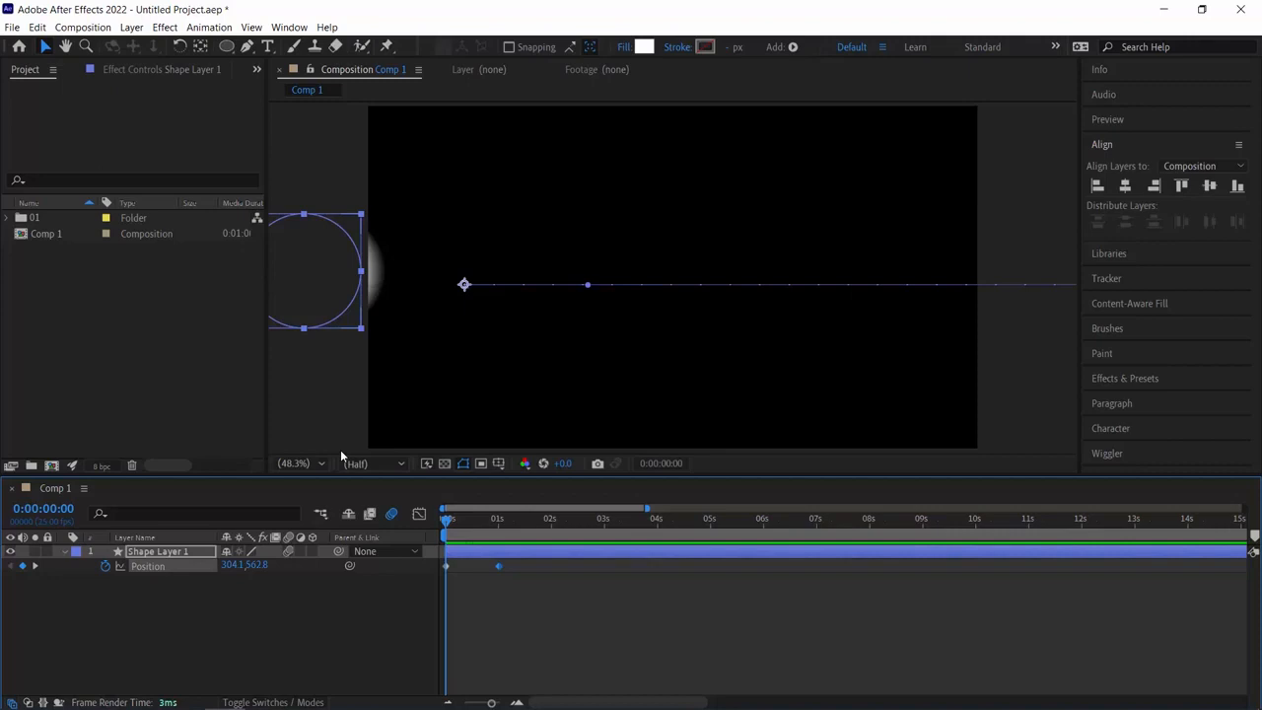
Step: Open the flower pot set 1 composition from the 01 folder
{"action": "left_click", "coordinate": [8, 218]}
{"action": "left_click", "coordinate": [37, 235]}
{"action": "double_click", "coordinate": [36, 235]}
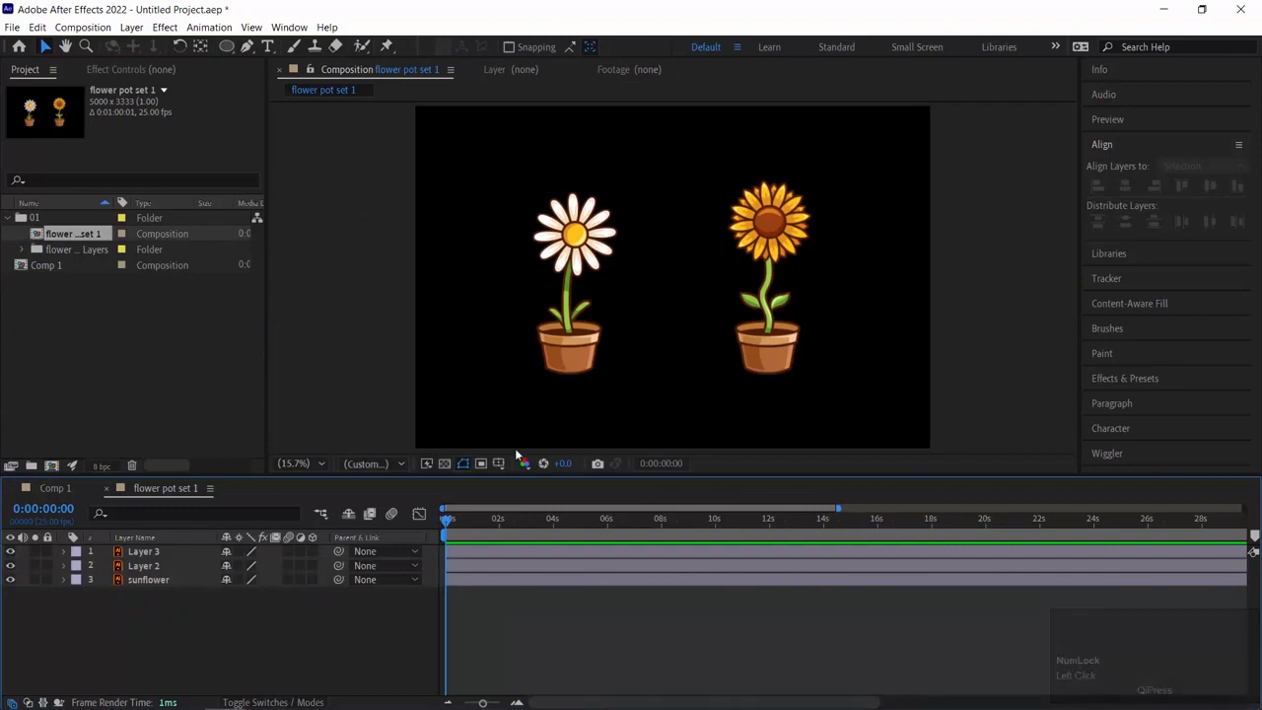
{"action": "left_click", "coordinate": [143, 605]}
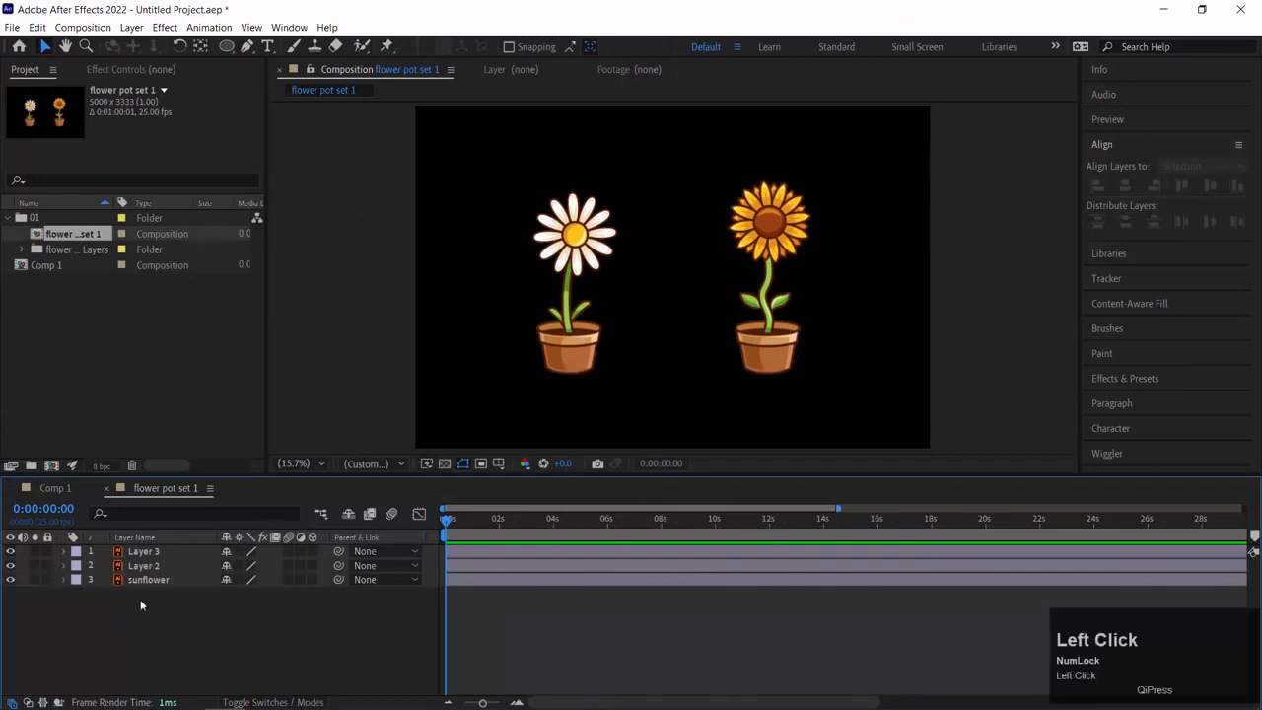
Step: Hide and show Layer 3 and Layer 2 in turn to identify which flower part each one contains
{"action": "left_click", "coordinate": [10, 551]}
{"action": "left_click", "coordinate": [10, 551]}
{"action": "left_click", "coordinate": [10, 566]}
{"action": "left_click", "coordinate": [10, 566]}
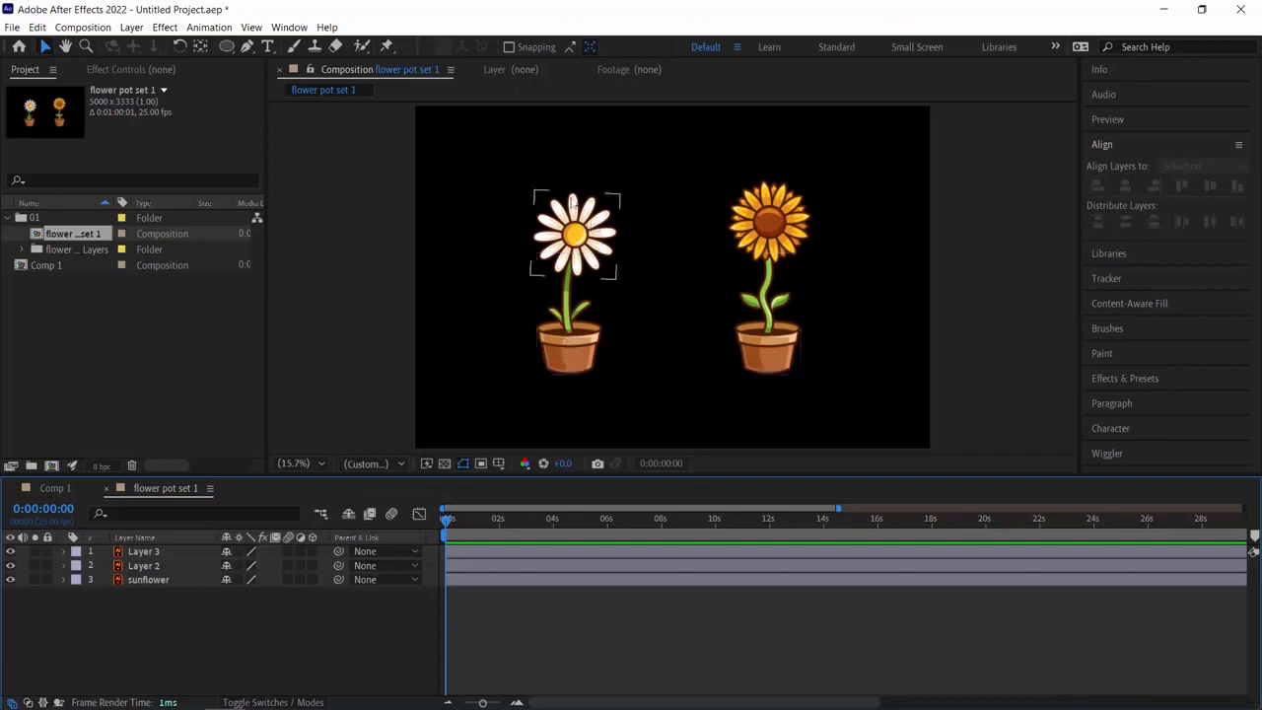
{"action": "left_click", "coordinate": [11, 553]}
{"action": "left_click", "coordinate": [11, 553]}
{"action": "left_click", "coordinate": [11, 566]}
{"action": "left_click", "coordinate": [11, 566]}
{"action": "left_click", "coordinate": [27, 561]}
{"action": "left_click", "coordinate": [562, 238]}
{"action": "left_click", "coordinate": [10, 567]}
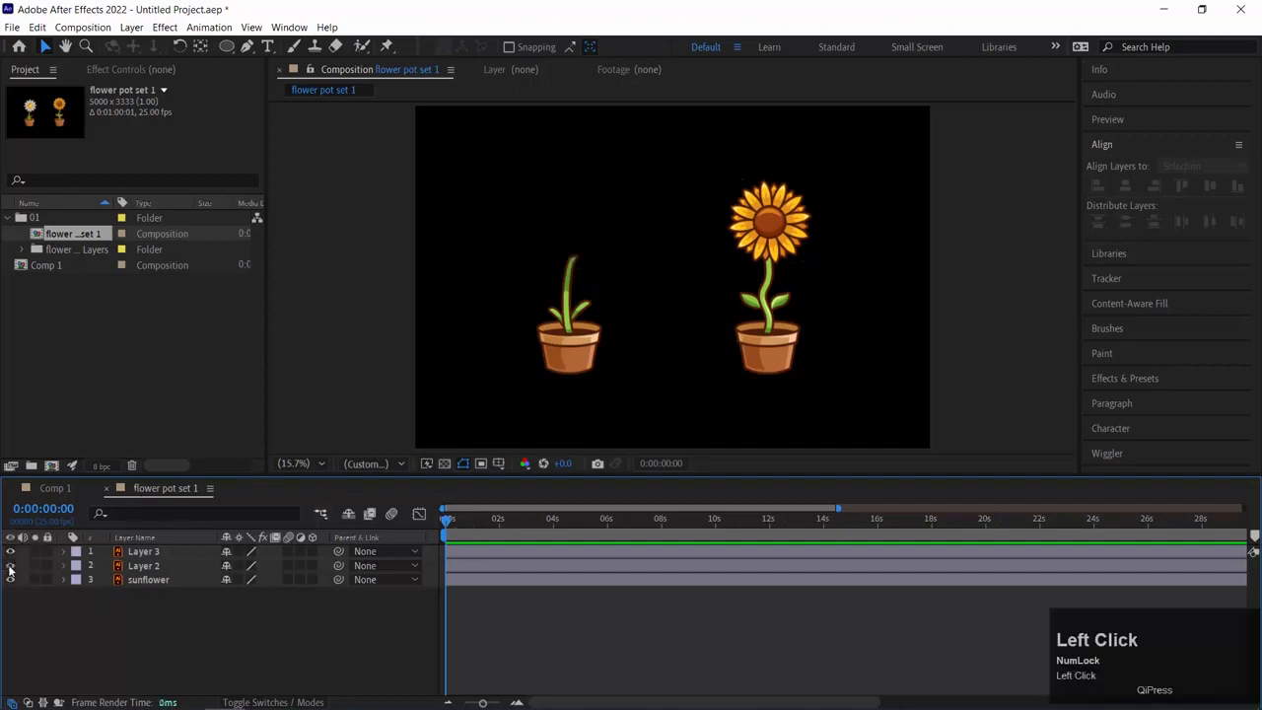
{"action": "left_click", "coordinate": [10, 566]}
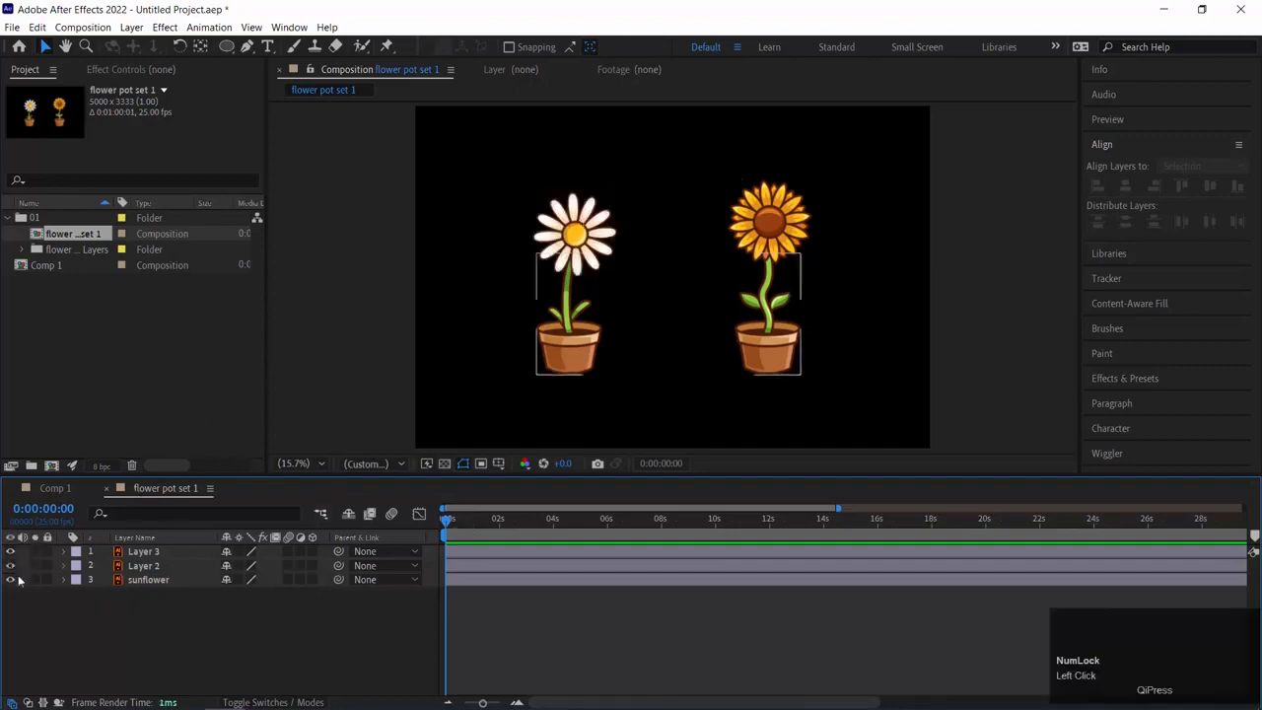
Step: Reveal the transform properties of Layer 2, the white flower head, and add a rotation keyframe at 0:00:00:00
{"action": "left_click", "coordinate": [135, 567]}
{"action": "left_click", "coordinate": [65, 566]}
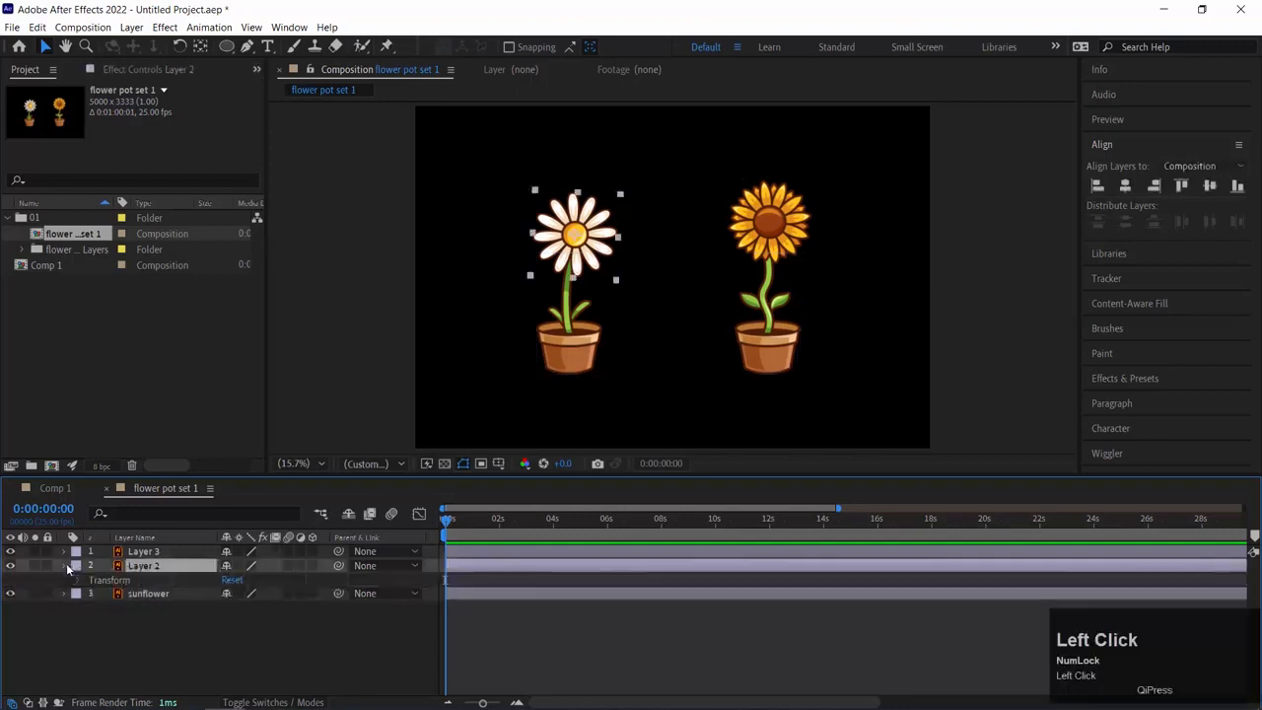
{"action": "left_click", "coordinate": [79, 580]}
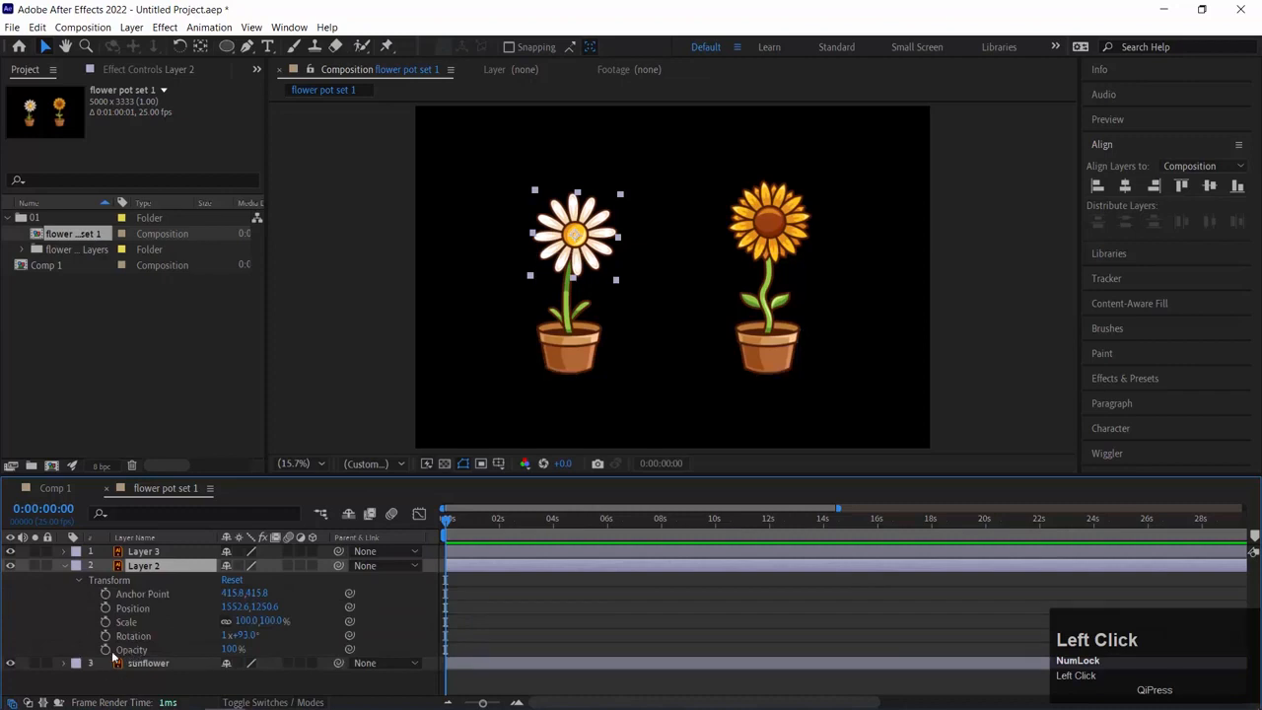
{"action": "left_click", "coordinate": [105, 638]}
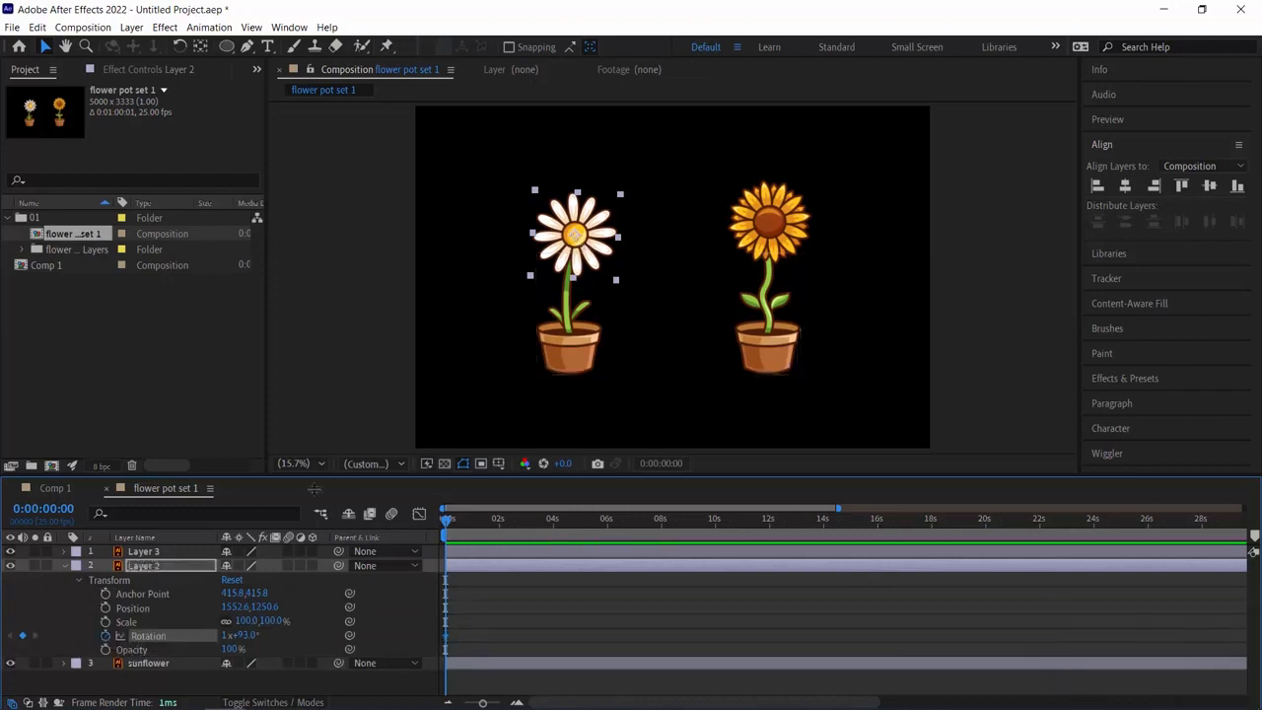
Step: At 0:00:02:02, set the rotation of Layer 2 to 10x+93.0° to create a second keyframe
{"action": "left_click_drag", "start_coordinate": [462, 522], "coordinate": [501, 523]}
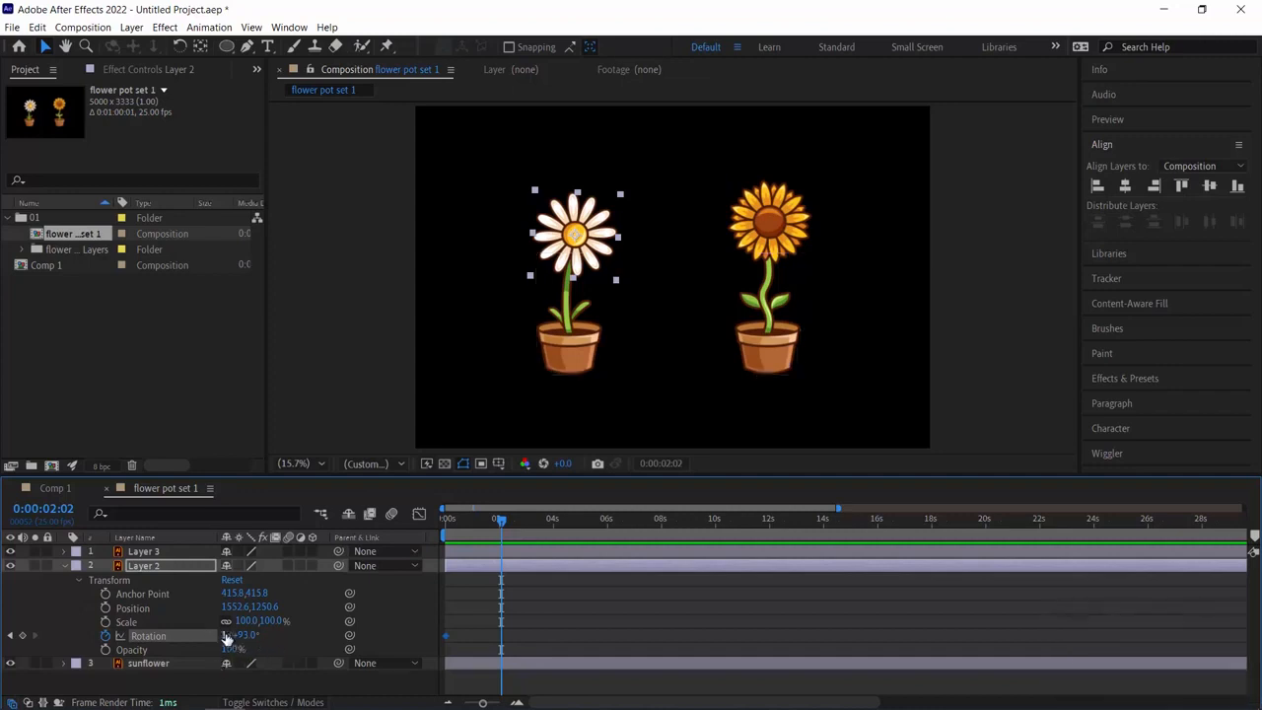
{"action": "left_click", "coordinate": [227, 638]}
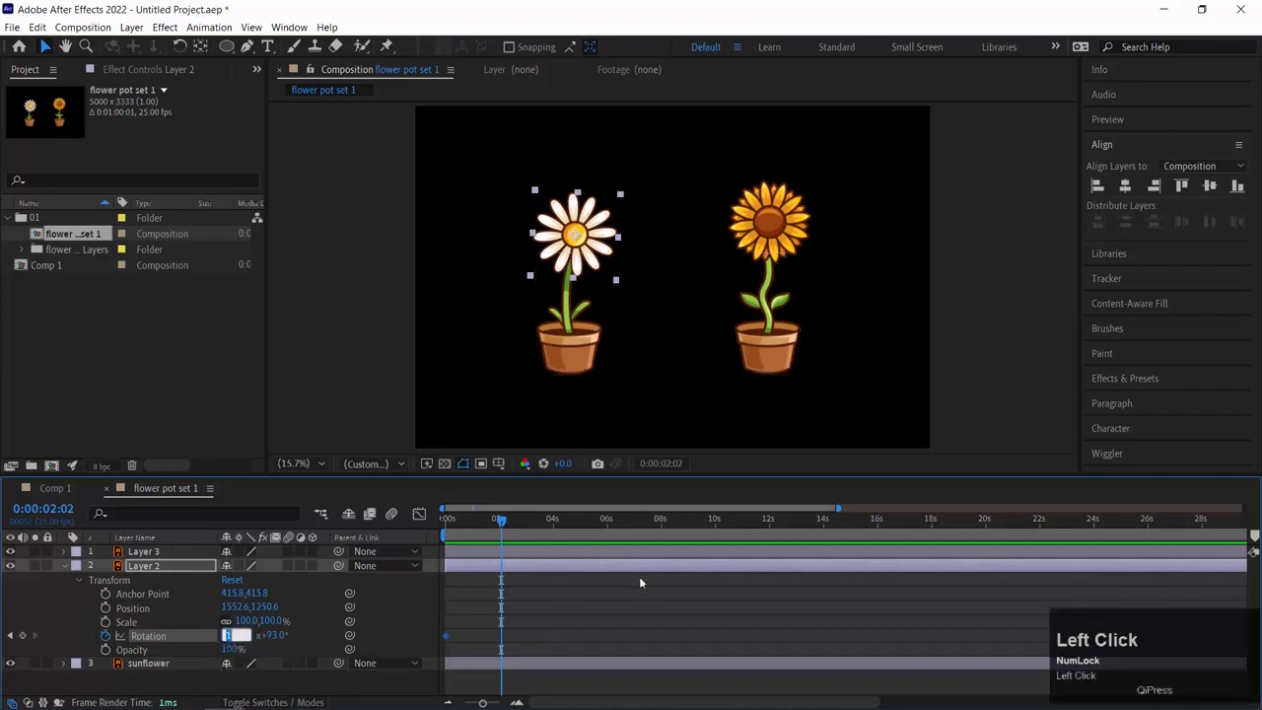
{"action": "left_click", "coordinate": [770, 500]}
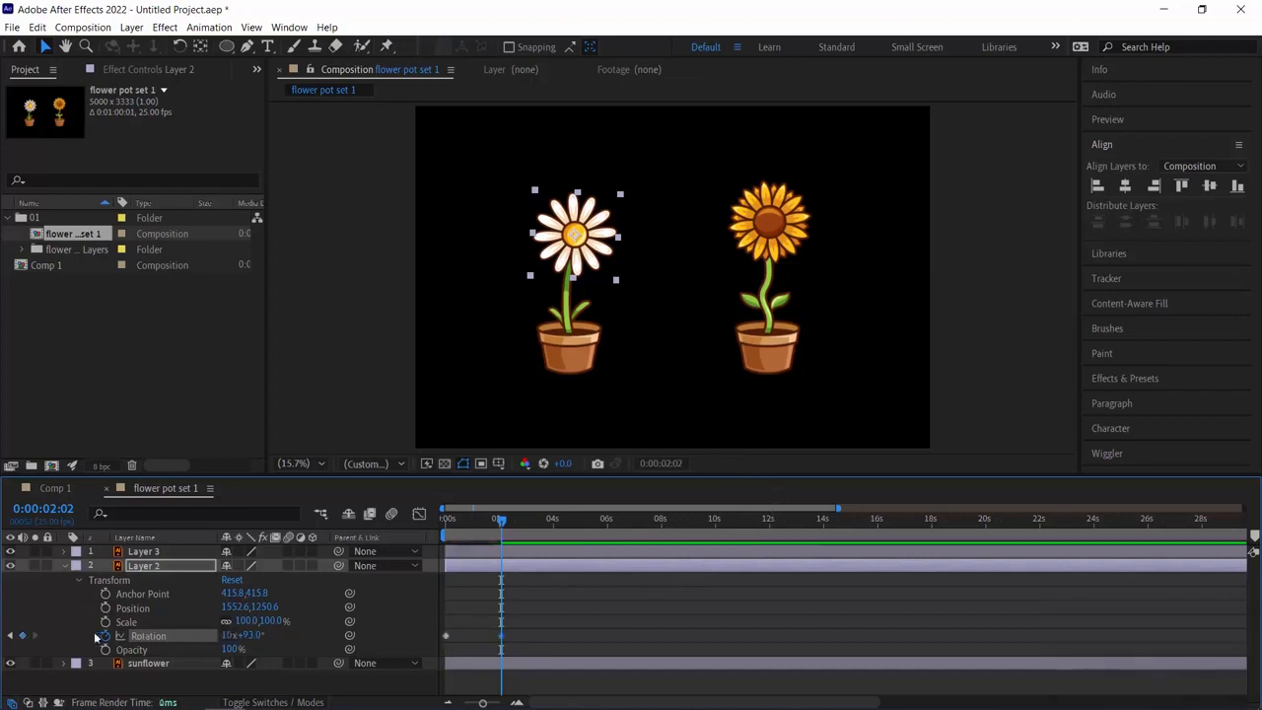
Step: Play the white flower head's rotation from the start a couple of times to check its speed
{"action": "left_click", "coordinate": [446, 519]}
{"action": "key", "text": "space"}
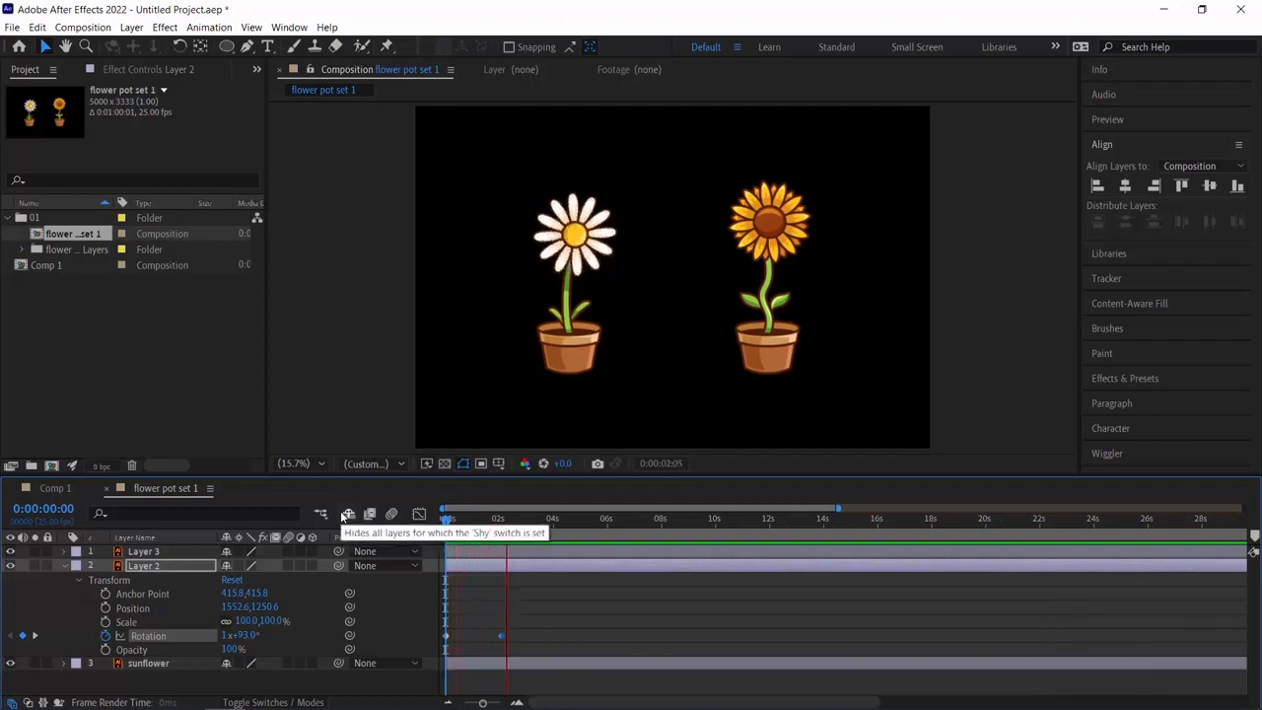
{"action": "left_click", "coordinate": [448, 519]}
{"action": "key", "text": "space"}
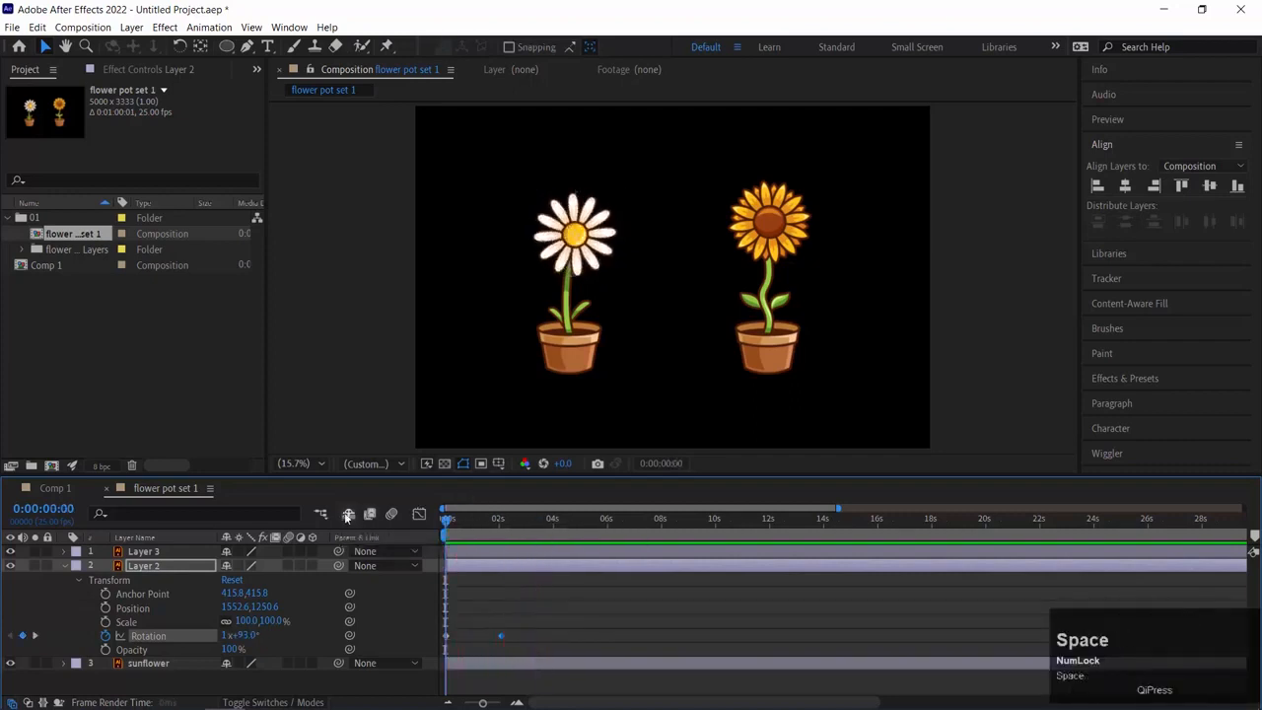
{"action": "key", "text": "space"}
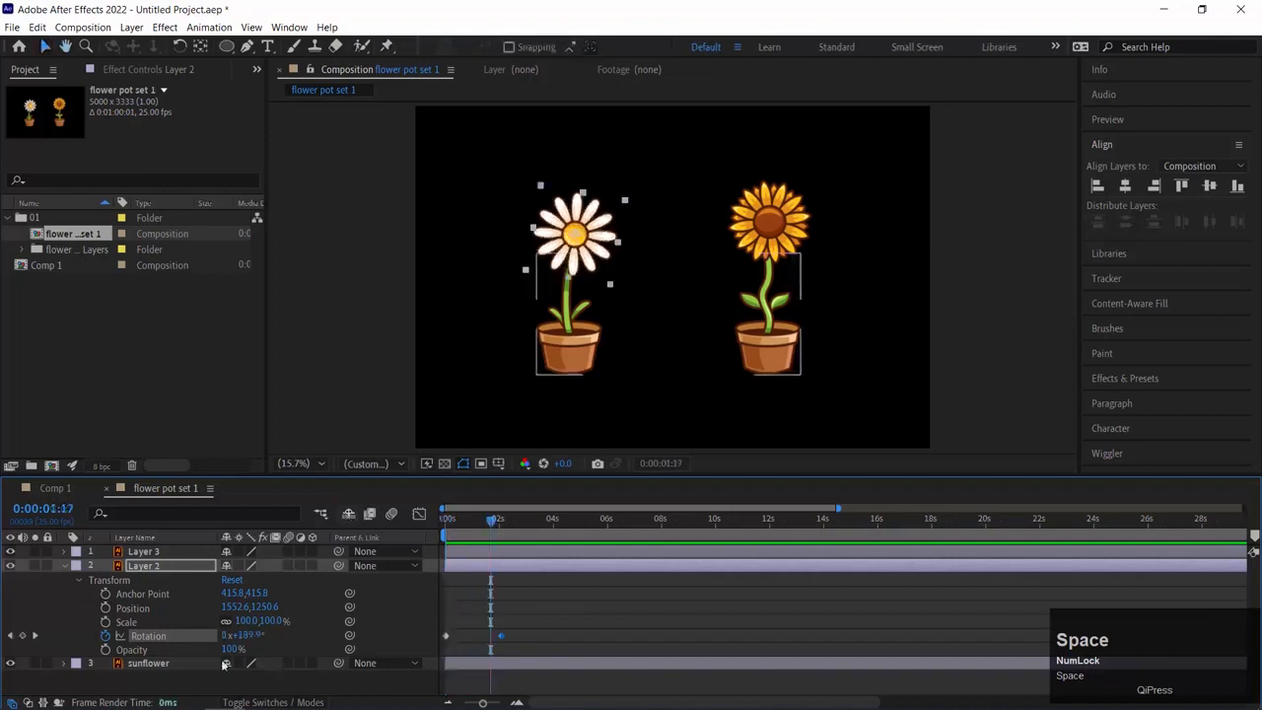
Step: Raise the rotation of Layer 2 at the 0:00:02:02 keyframe to 20 revolutions
{"action": "left_click", "coordinate": [38, 636]}
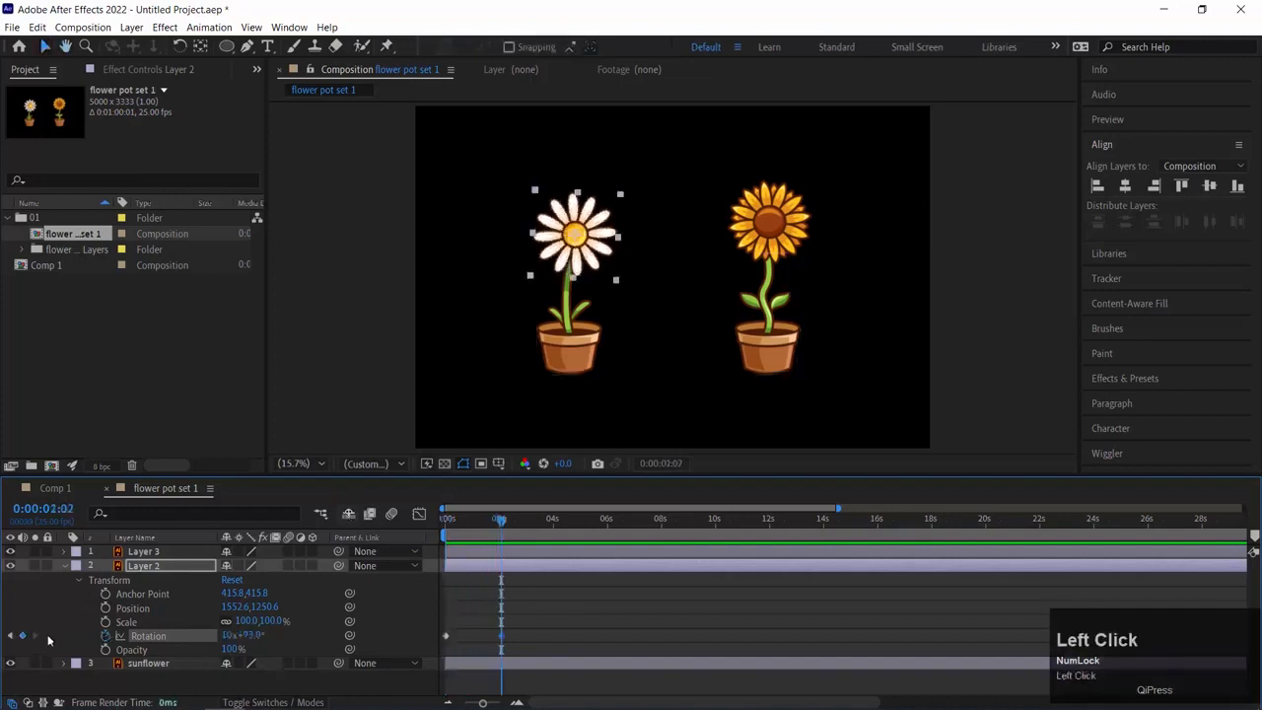
{"action": "left_click", "coordinate": [229, 637]}
{"action": "type", "text": "20"}
{"action": "key", "text": "Return"}
Step: Preview the white flower head's faster spin from the start
{"action": "left_click", "coordinate": [450, 522]}
{"action": "key", "text": "space"}
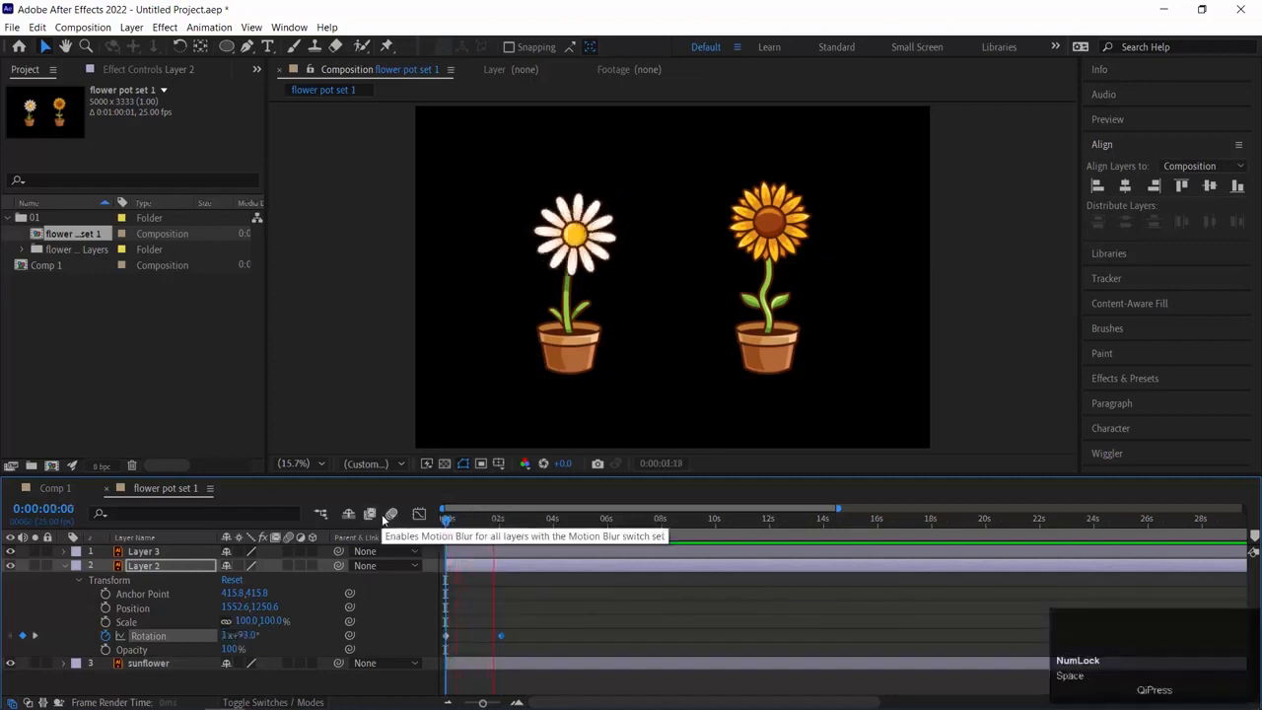
{"action": "key", "text": "space"}
Step: Step forward frame by frame from the start to 0:00:00:16 to examine the spinning petals, and replay the animation
{"action": "left_click", "coordinate": [450, 520]}
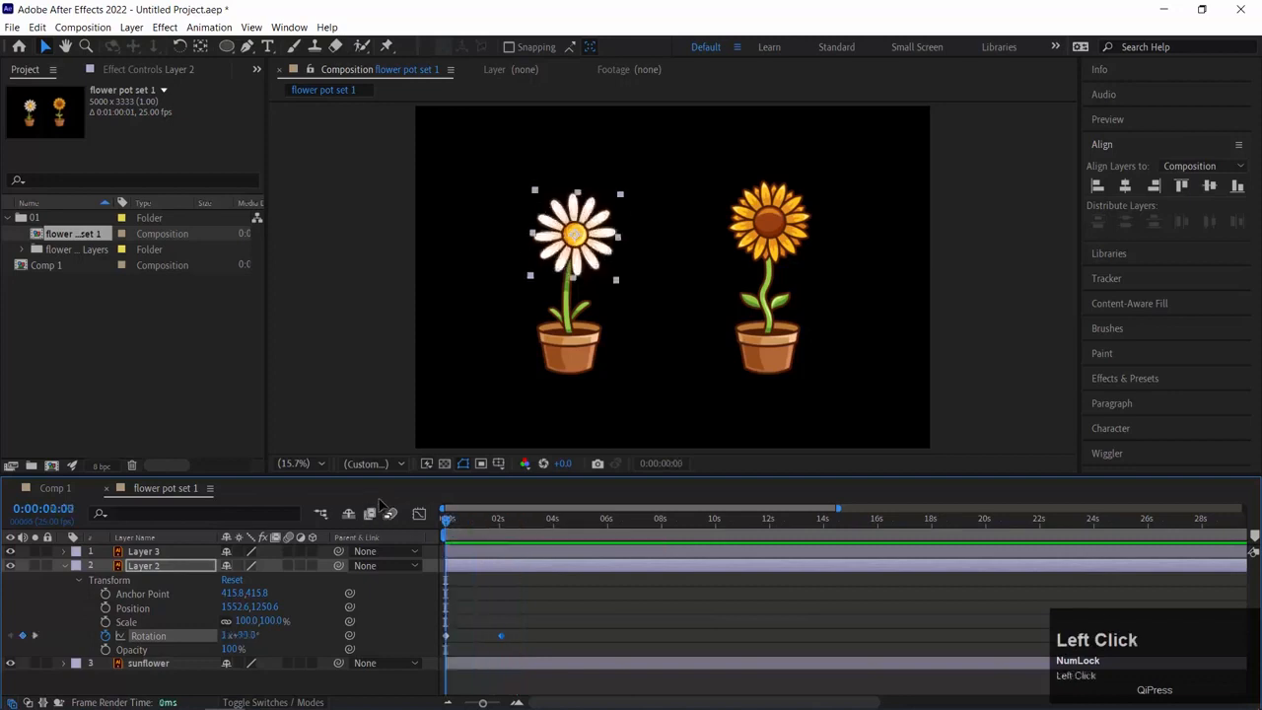
{"action": "key", "text": "ctrl+Right"}
{"action": "key", "text": "ctrl+Right"}
{"action": "key", "text": "ctrl+Right"}
{"action": "key", "text": "ctrl+Right"}
{"action": "key", "text": "ctrl+Right"}
{"action": "key", "text": "ctrl+Right"}
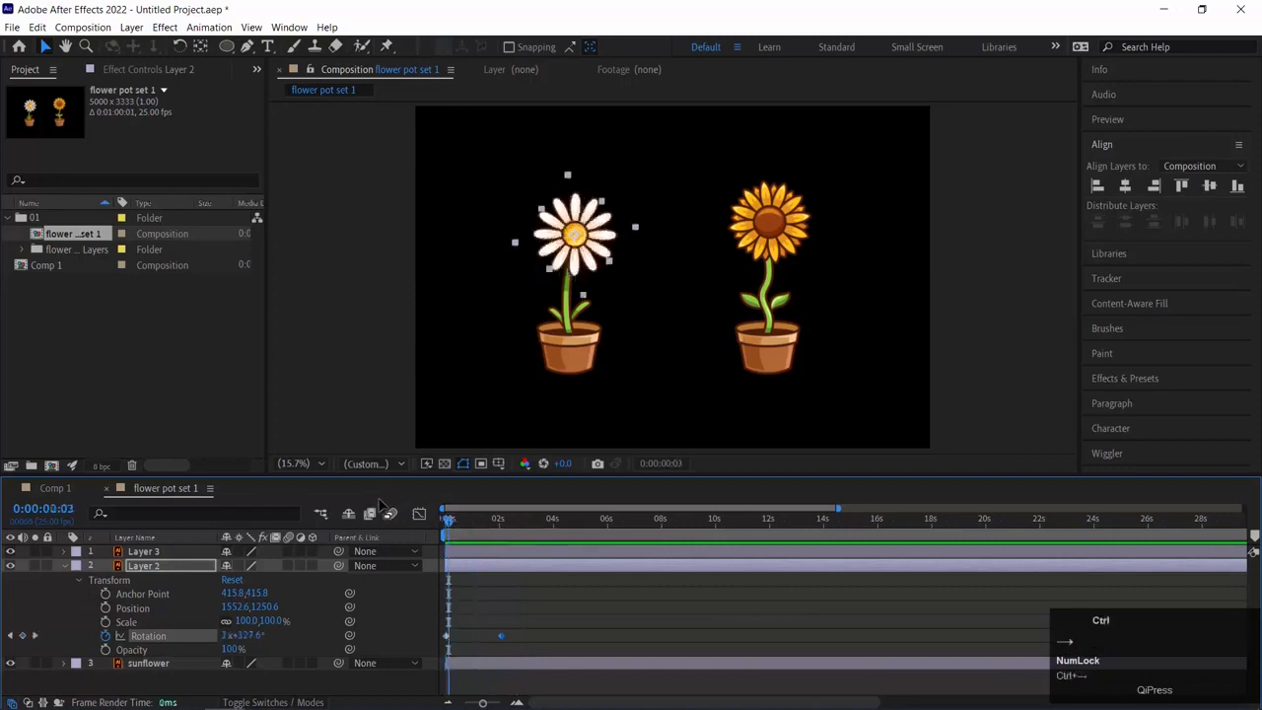
{"action": "key", "text": "ctrl+Right"}
{"action": "key", "text": "ctrl+Right"}
{"action": "key", "text": "ctrl+Right"}
{"action": "key", "text": "ctrl+Right"}
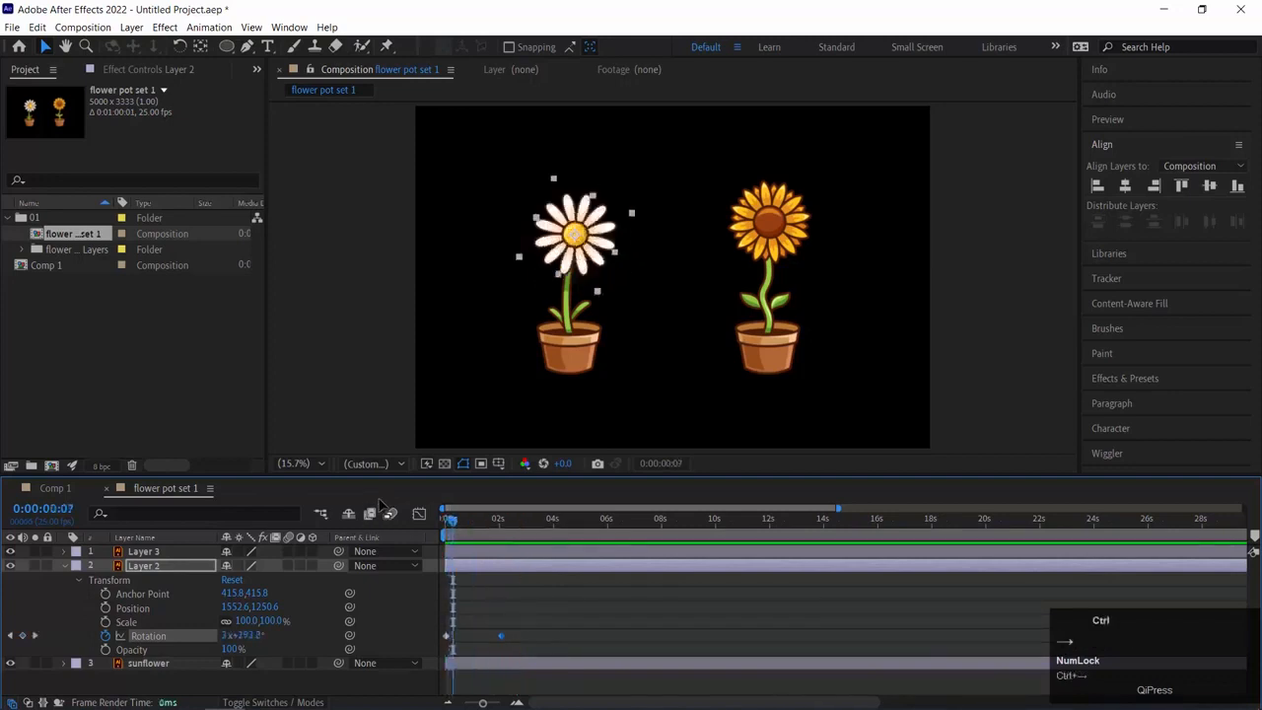
{"action": "key", "text": "ctrl+Right"}
{"action": "key", "text": "ctrl+Right"}
{"action": "key", "text": "ctrl+Right"}
{"action": "key", "text": "ctrl+Right"}
{"action": "key", "text": "ctrl+Right"}
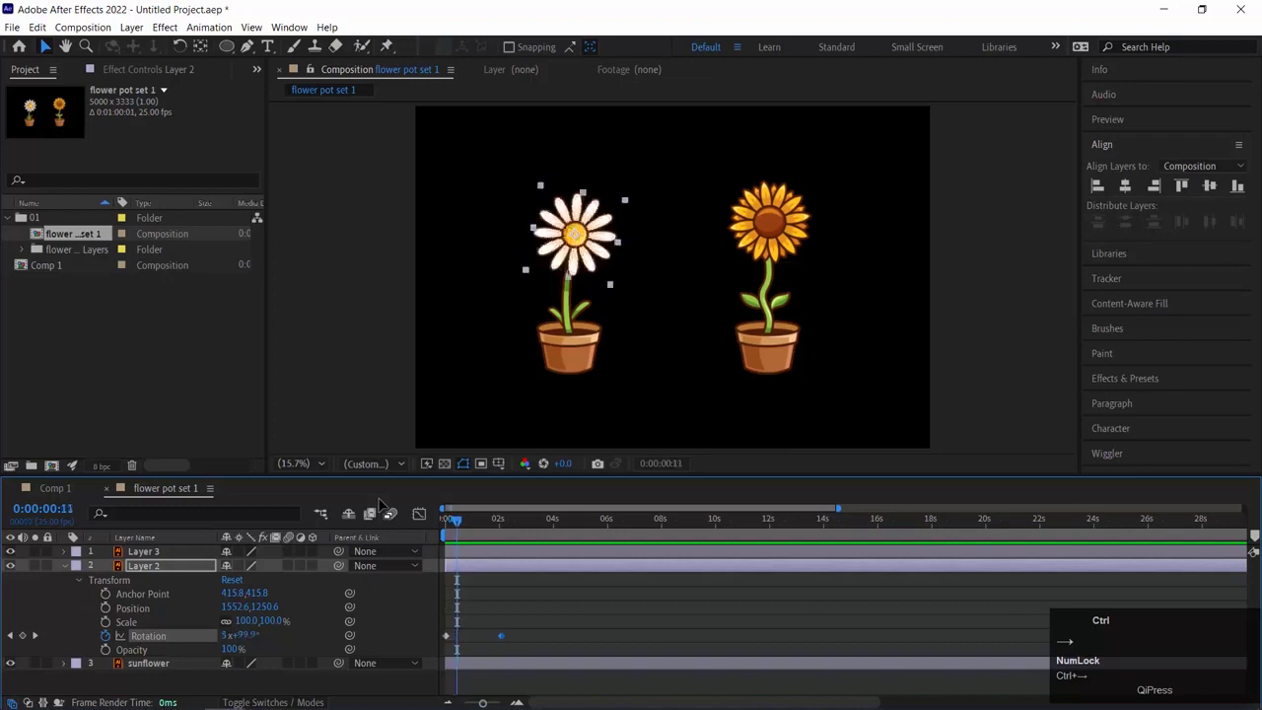
{"action": "key", "text": "ctrl+Right"}
{"action": "key", "text": "ctrl+Right"}
{"action": "key", "text": "ctrl+Right"}
{"action": "key", "text": "ctrl+Right"}
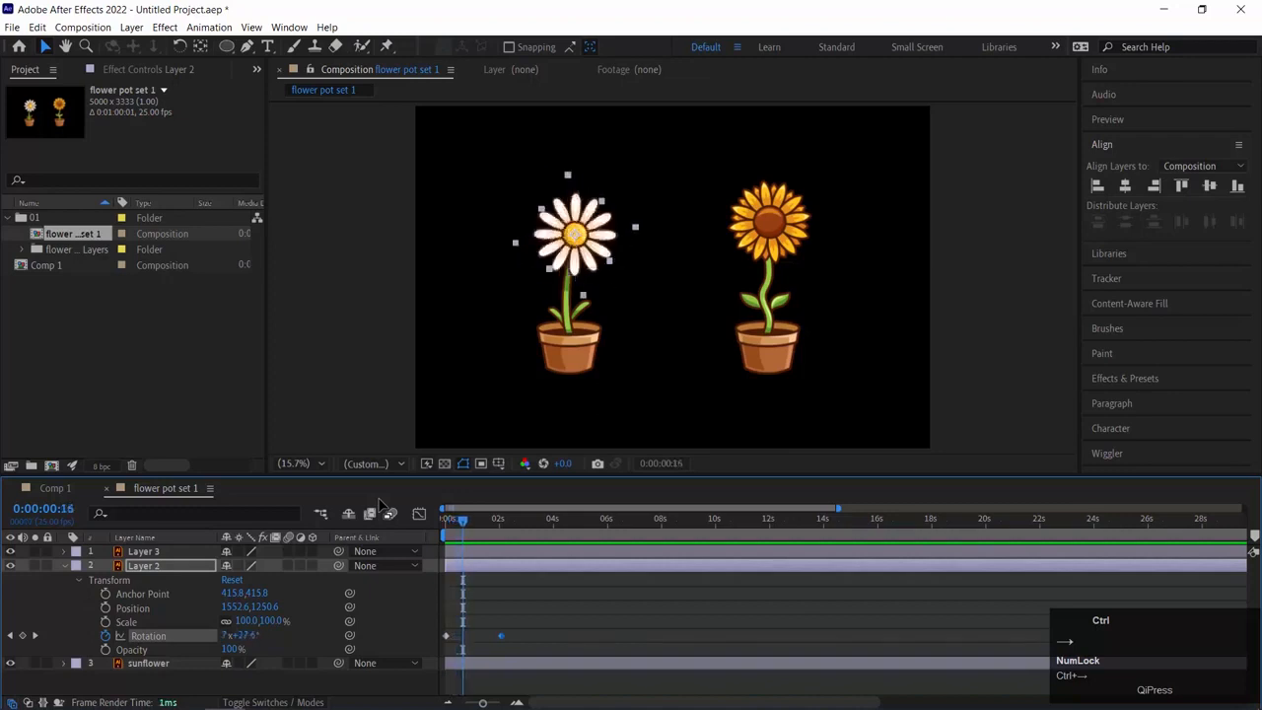
{"action": "key", "text": "Home"}
{"action": "key", "text": "space"}
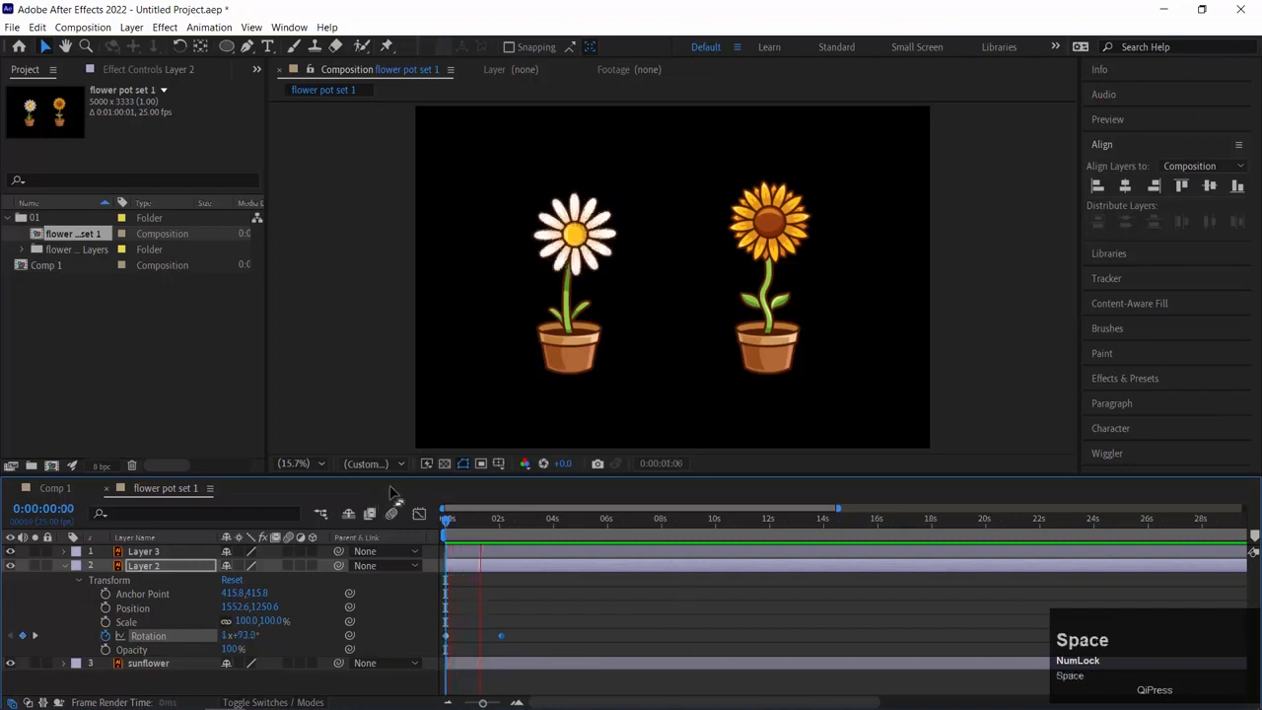
Step: Return to the start of the composition and enable motion blur for the composition and for Layer 2
{"action": "key", "text": "space"}
{"action": "key", "text": "Home"}
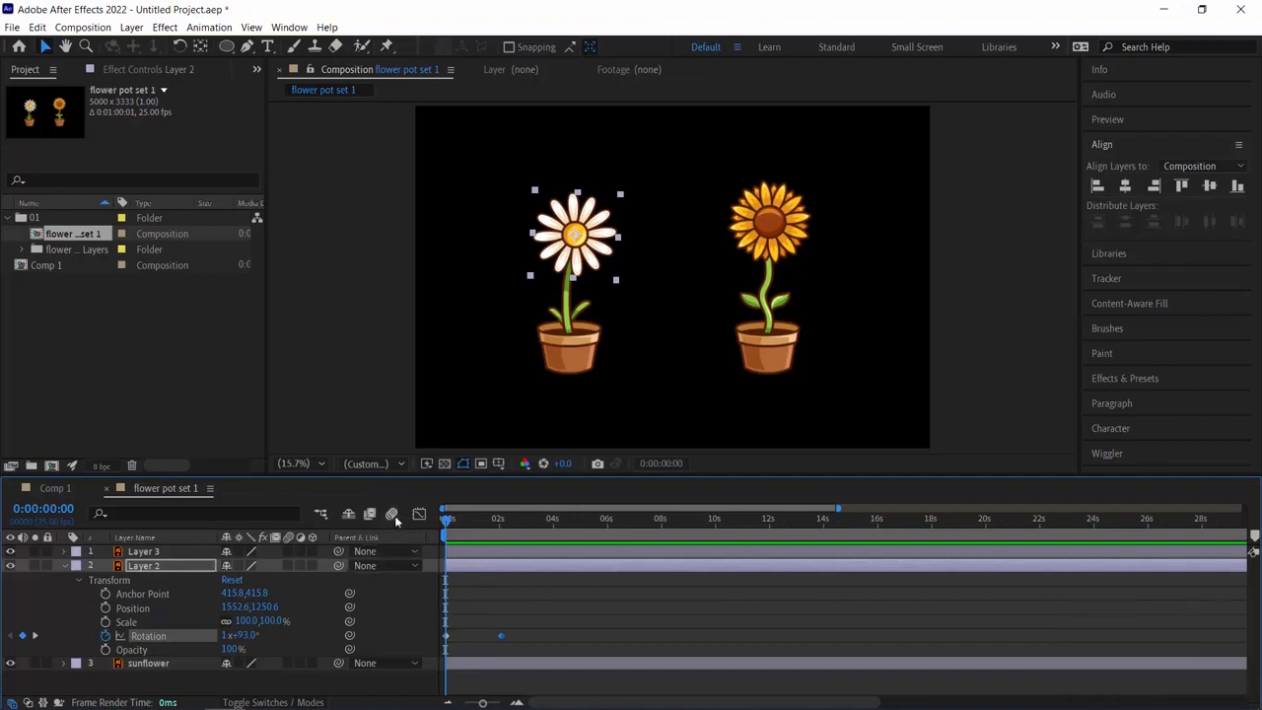
{"action": "left_click", "coordinate": [391, 514]}
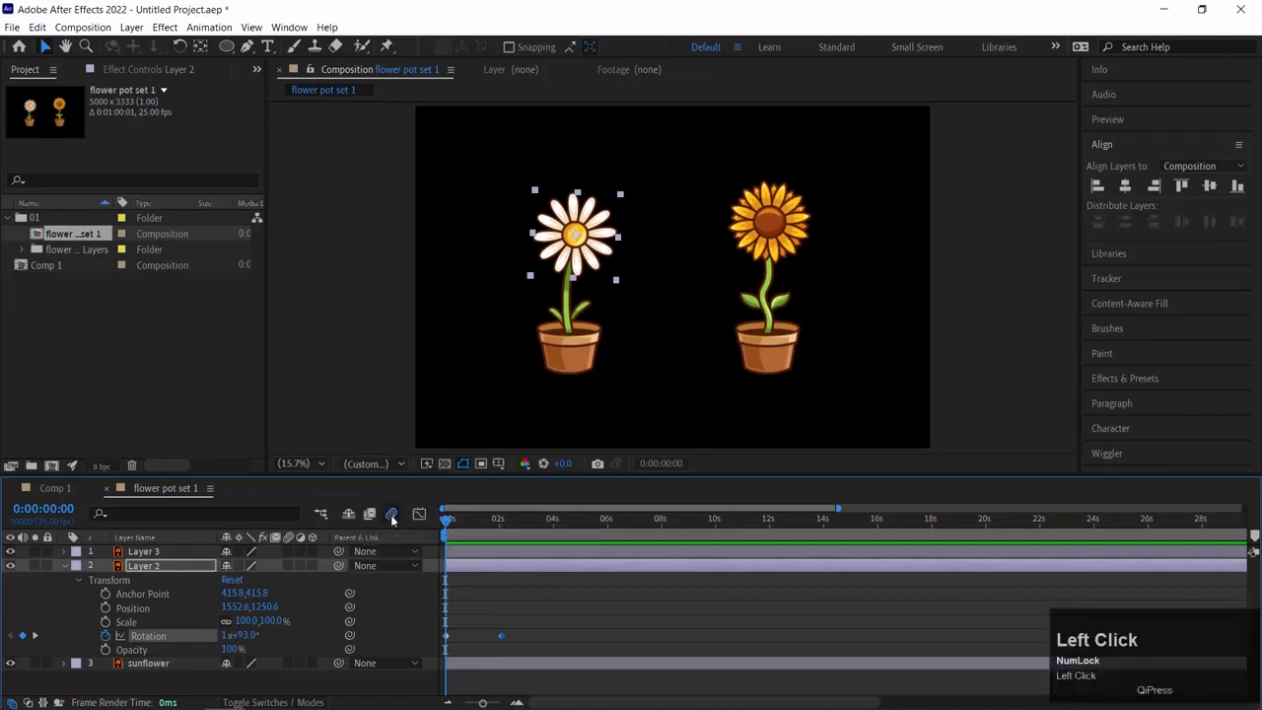
{"action": "left_click", "coordinate": [289, 565]}
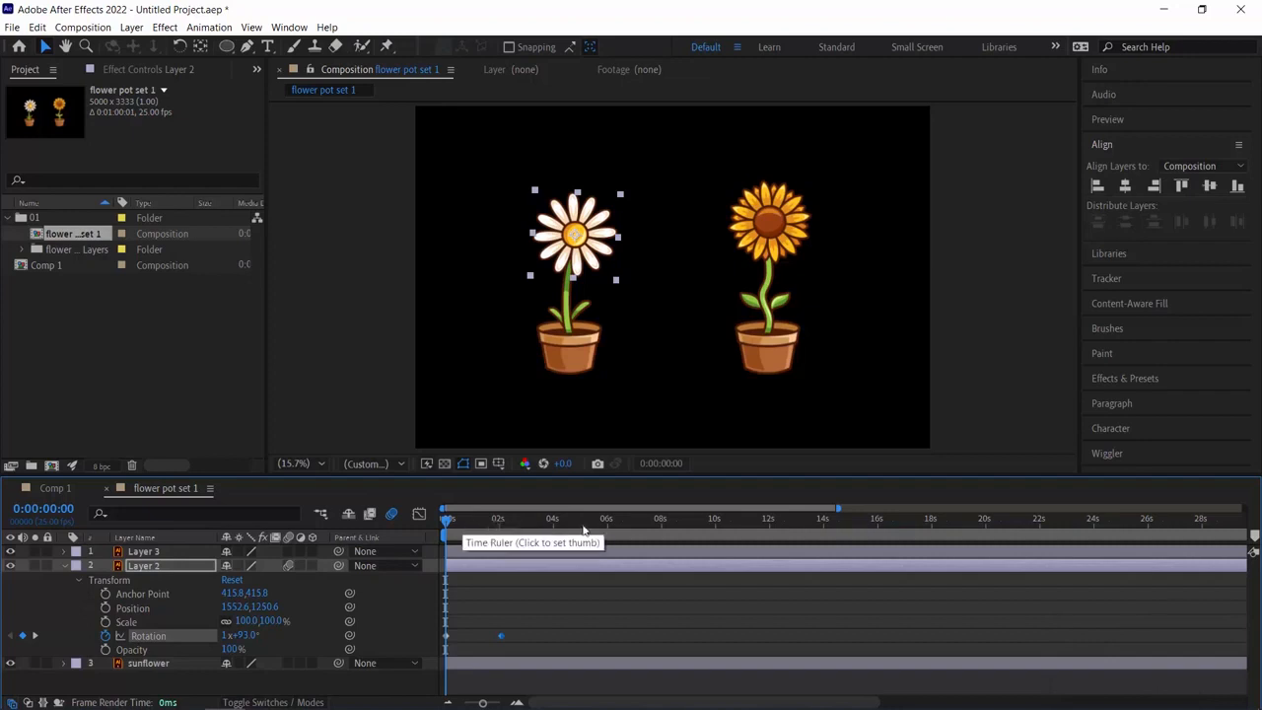
Step: Play the white flower head's spin from the start twice to check its motion blur
{"action": "key", "text": "space"}
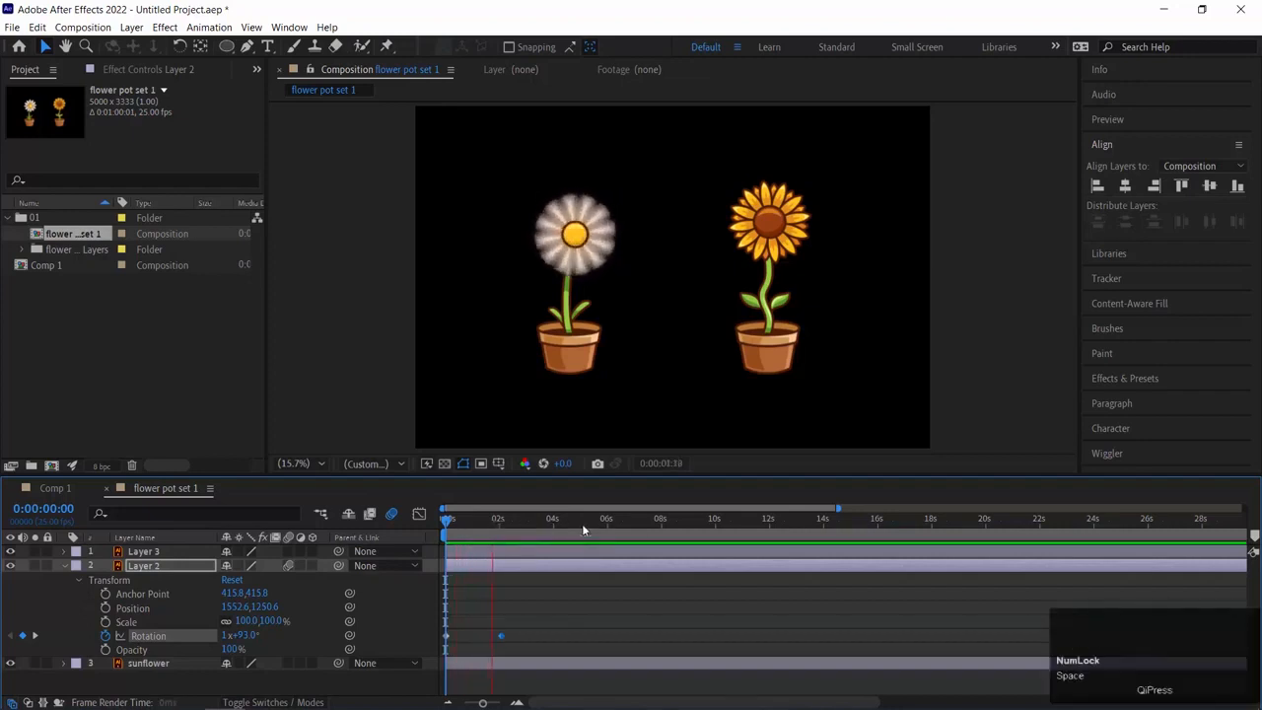
{"action": "key", "text": "space"}
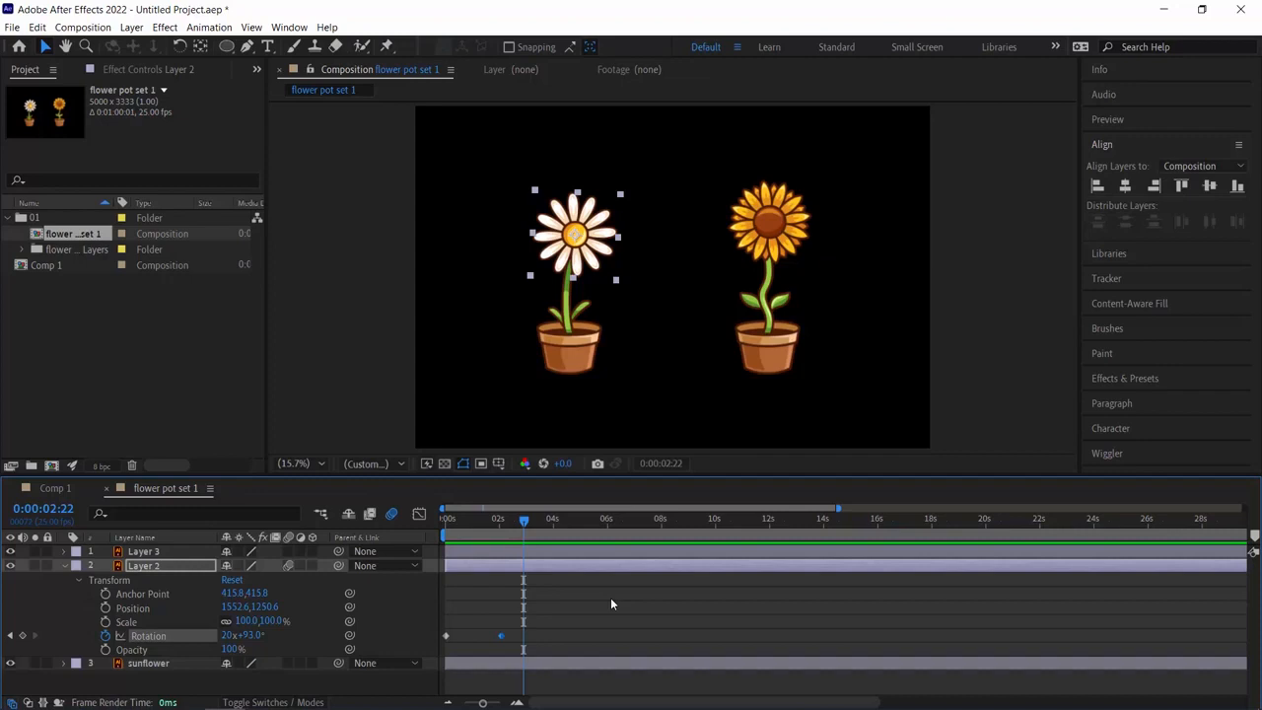
{"action": "key", "text": "Home"}
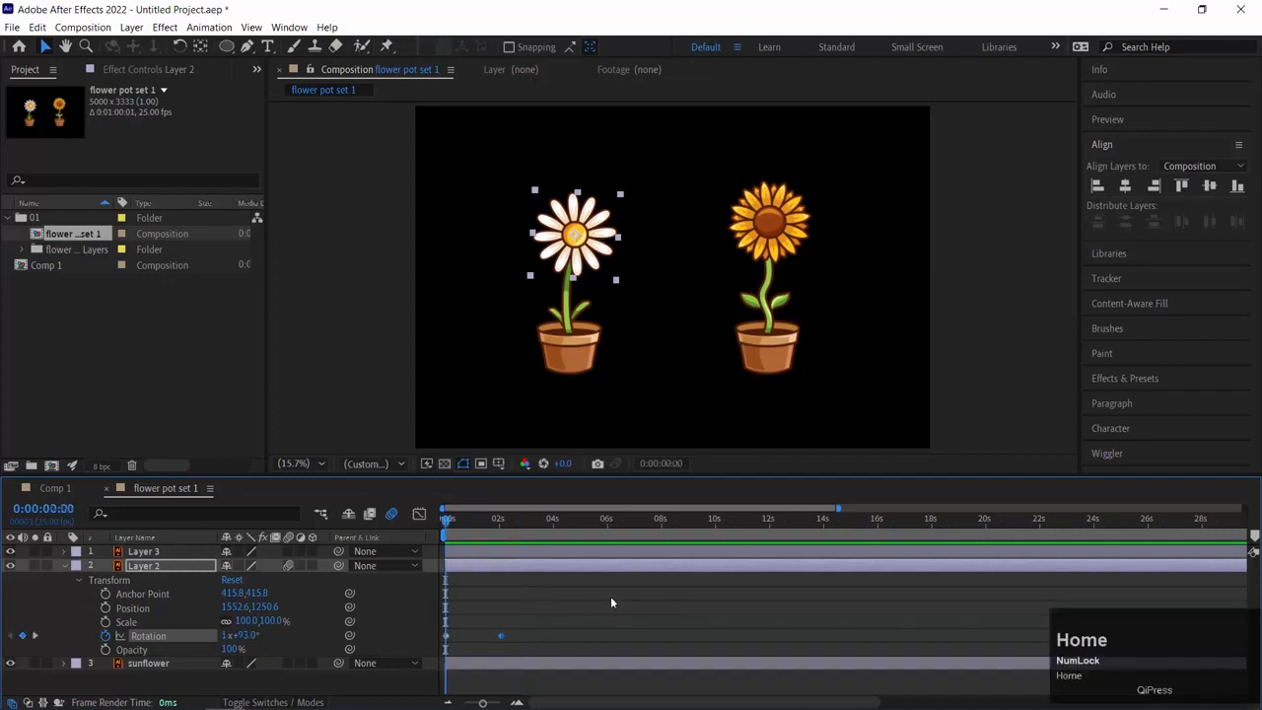
{"action": "key", "text": "space"}
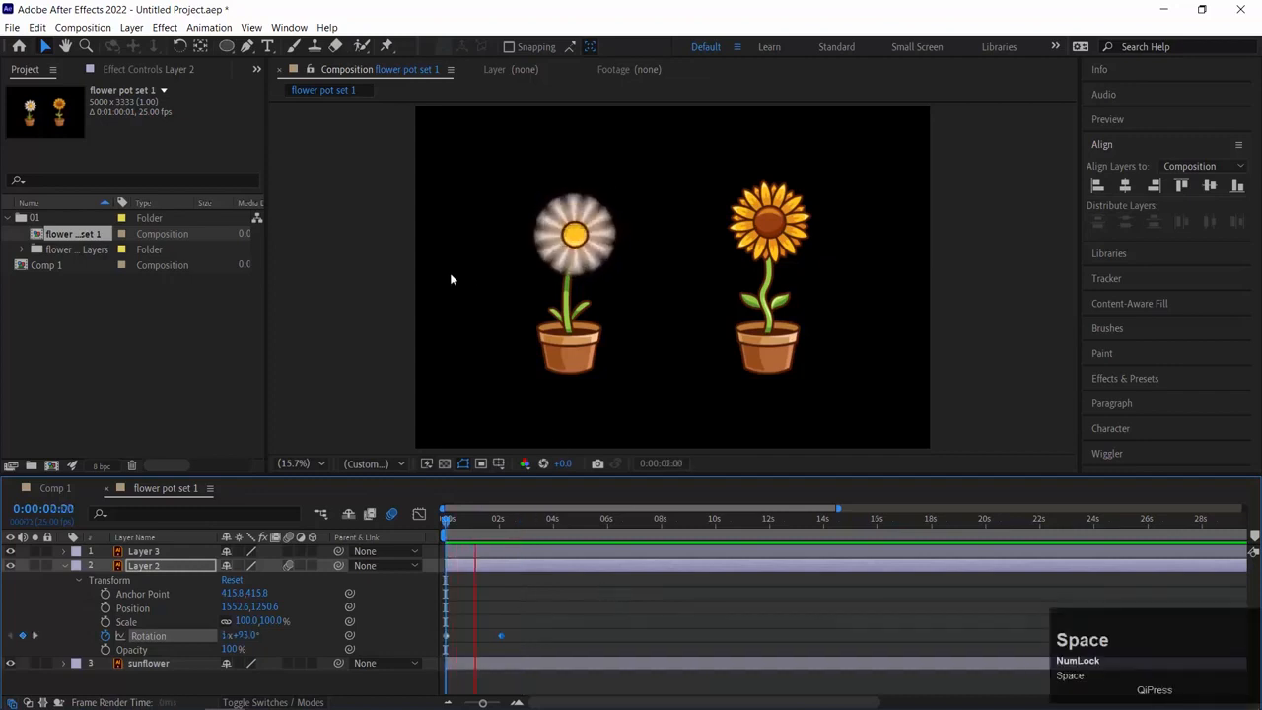
{"action": "key", "text": "space"}
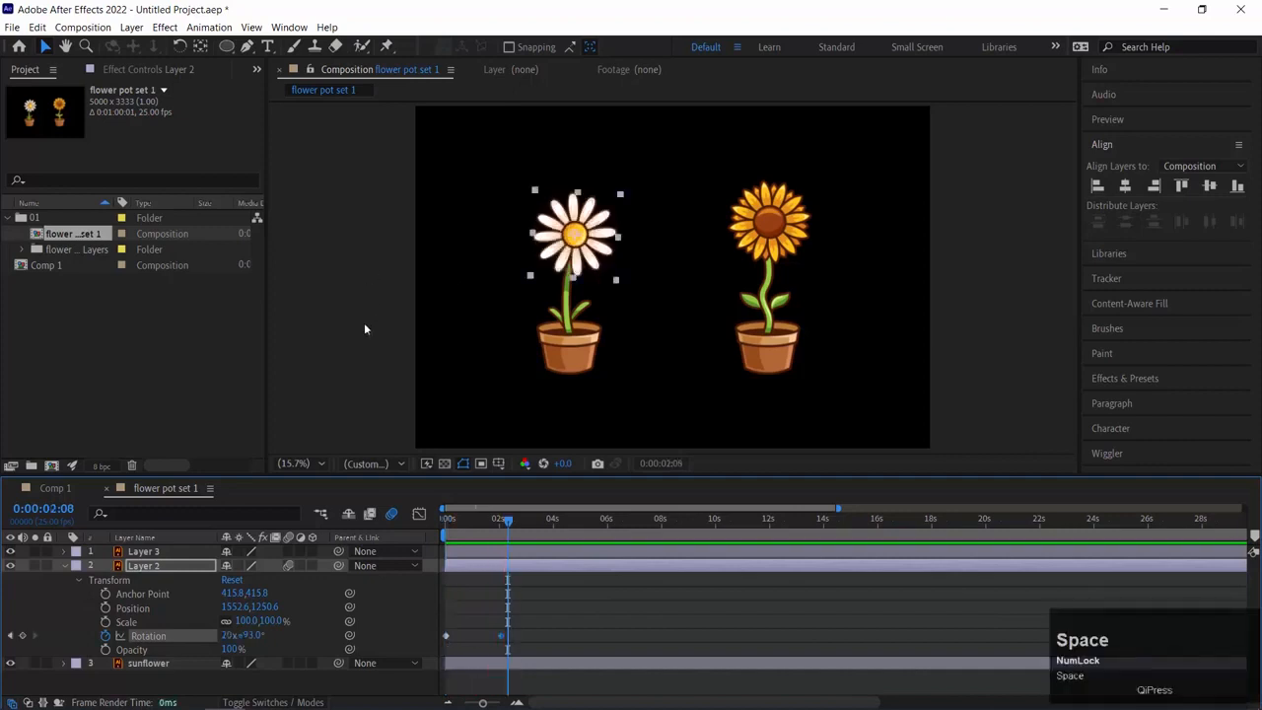
Step: Reduce the number of revolutions of Layer 2 at the 0:00:02:02 rotation keyframe
{"action": "left_click", "coordinate": [10, 635]}
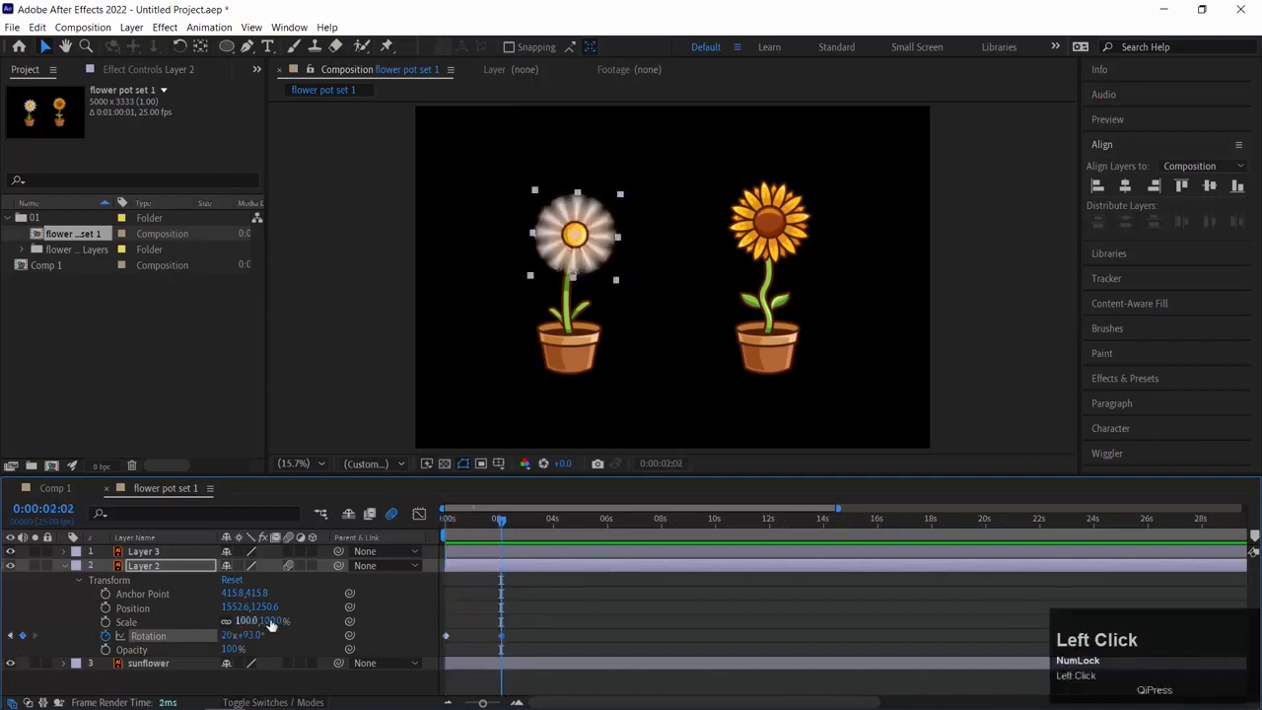
{"action": "left_click", "coordinate": [229, 635]}
{"action": "type", "text": "1"}
{"action": "key", "text": "Return"}
Step: Preview the white flower head's slower spin from the start several times to judge the blur on its petals
{"action": "key", "text": "Home"}
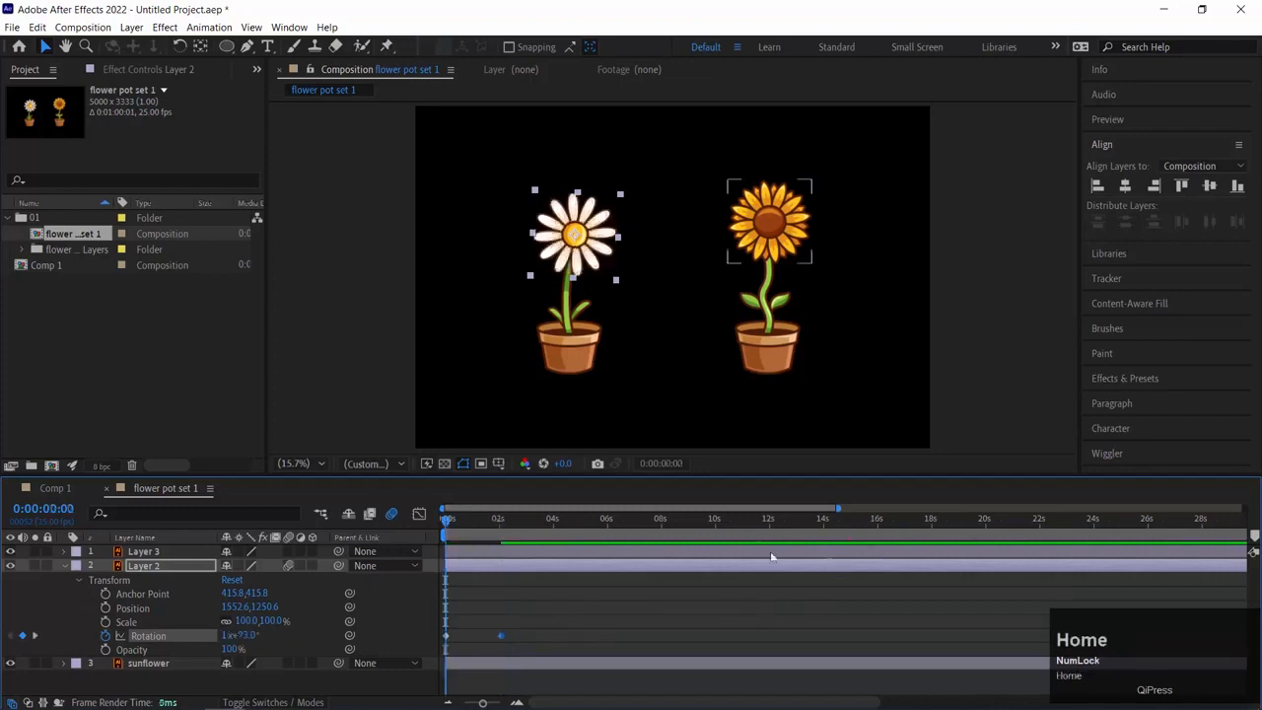
{"action": "key", "text": "space"}
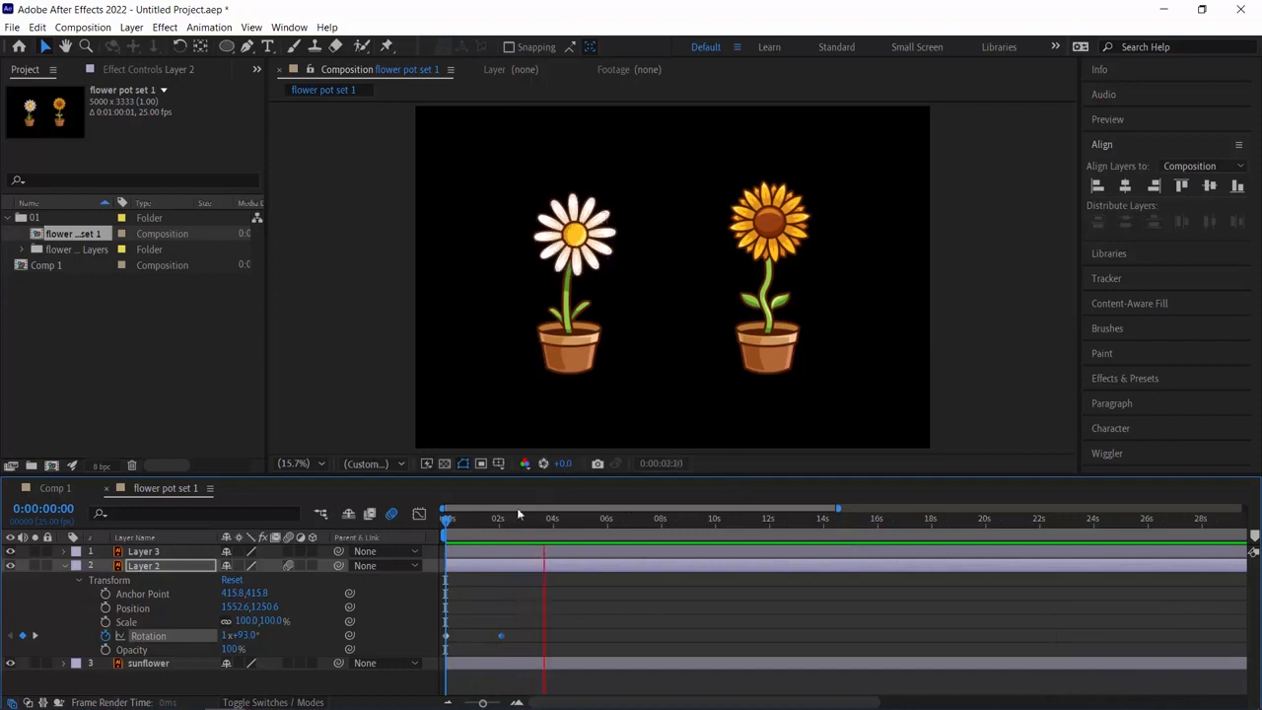
{"action": "key", "text": "space"}
{"action": "left_click", "coordinate": [227, 551]}
{"action": "key", "text": "space"}
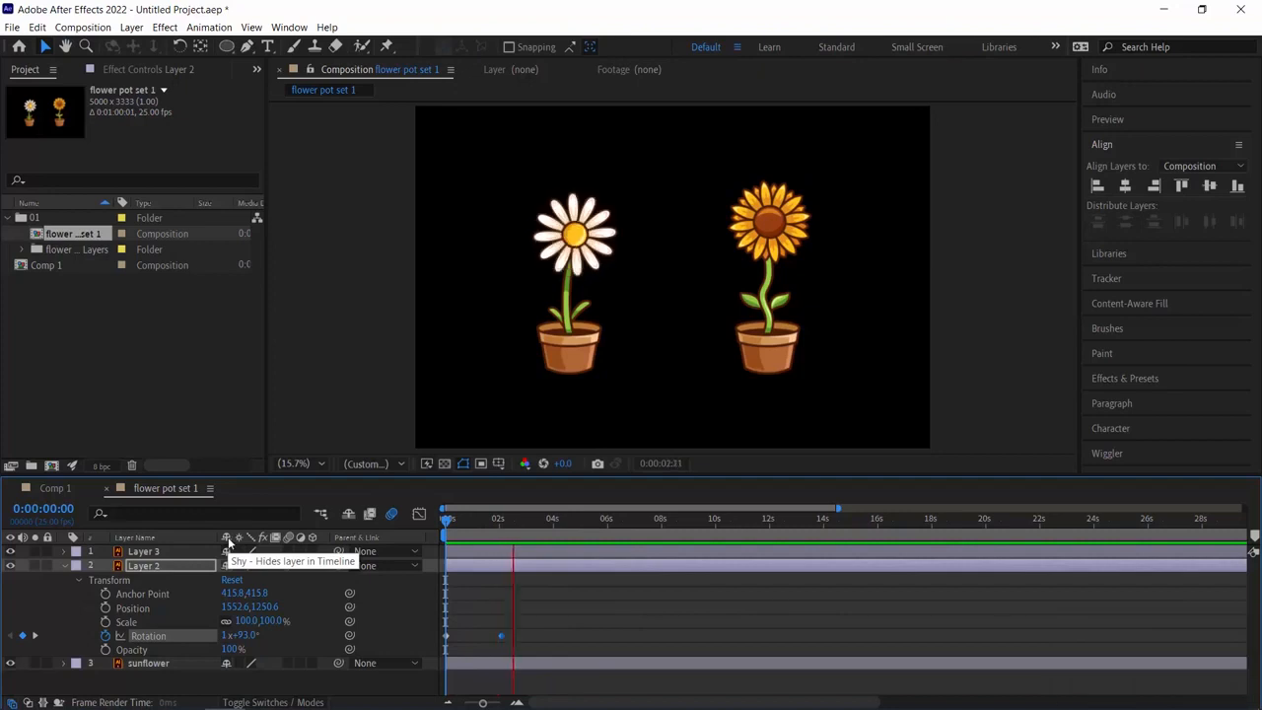
{"action": "key", "text": "space"}
{"action": "left_click", "coordinate": [257, 534]}
{"action": "key", "text": "space"}
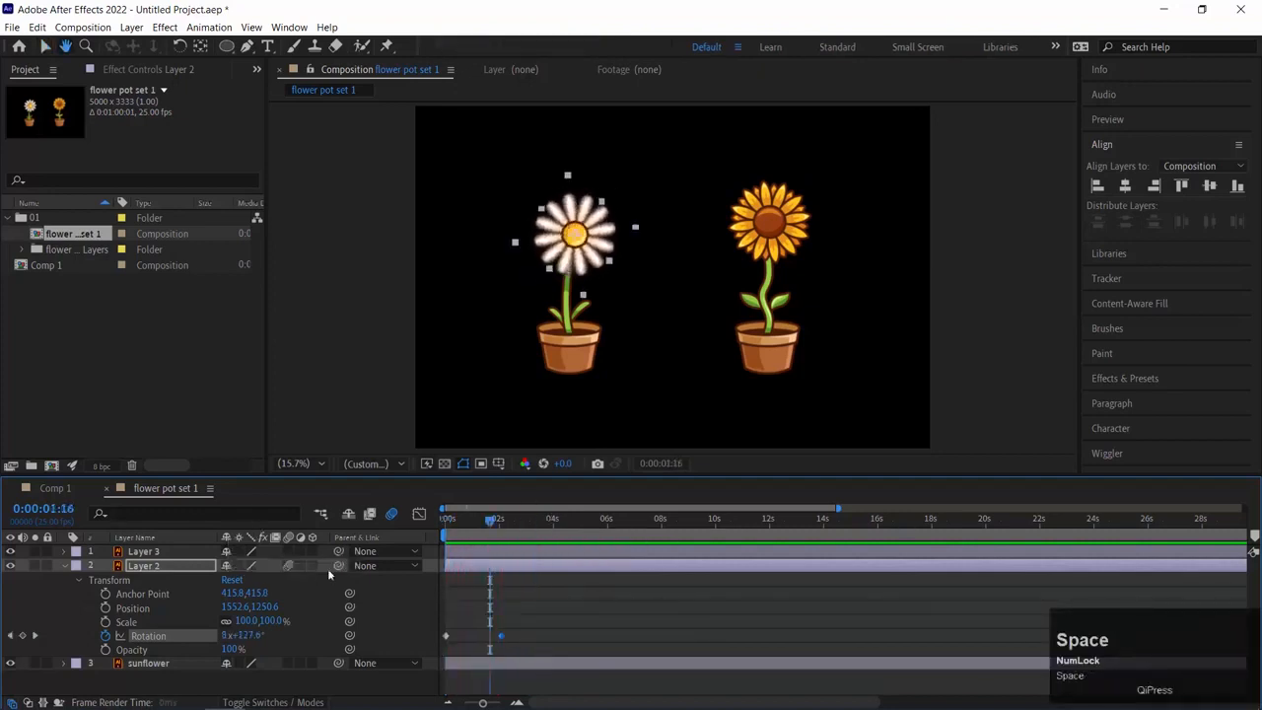
Step: Switch off motion blur for Layer 2 and preview the flower head's spin from the start
{"action": "key", "text": "Home"}
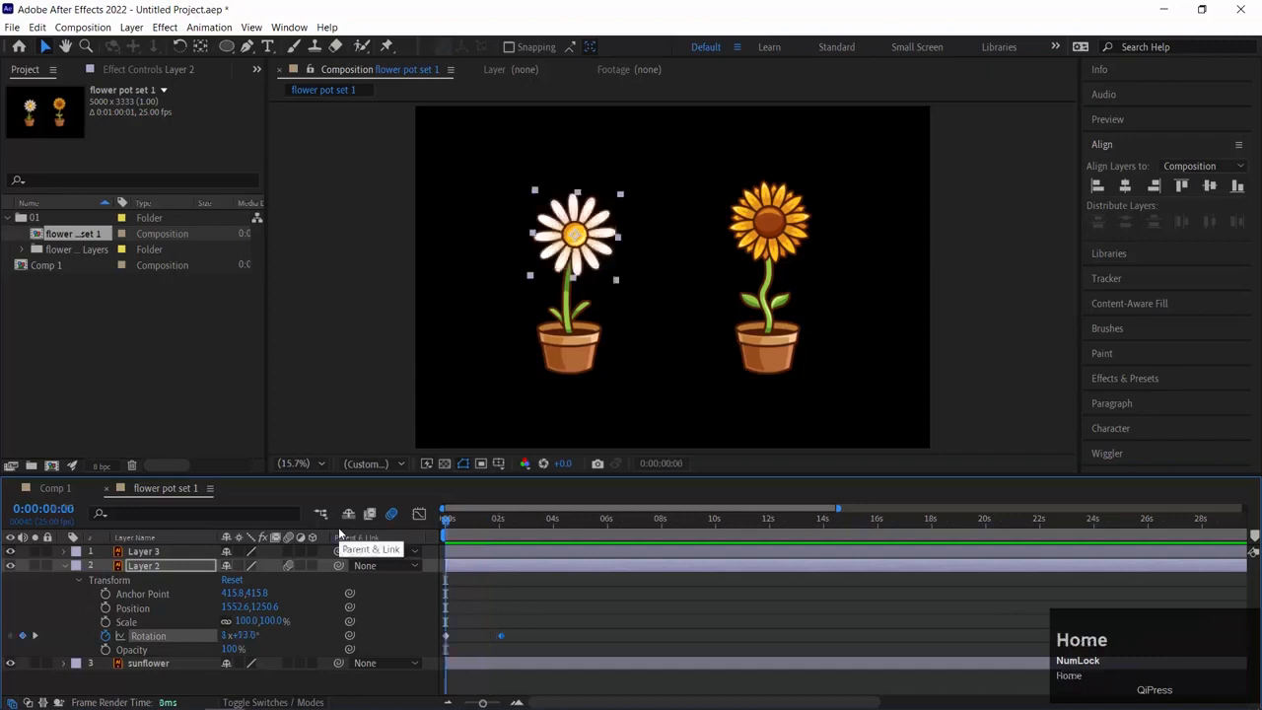
{"action": "left_click", "coordinate": [290, 567]}
{"action": "key", "text": "space"}
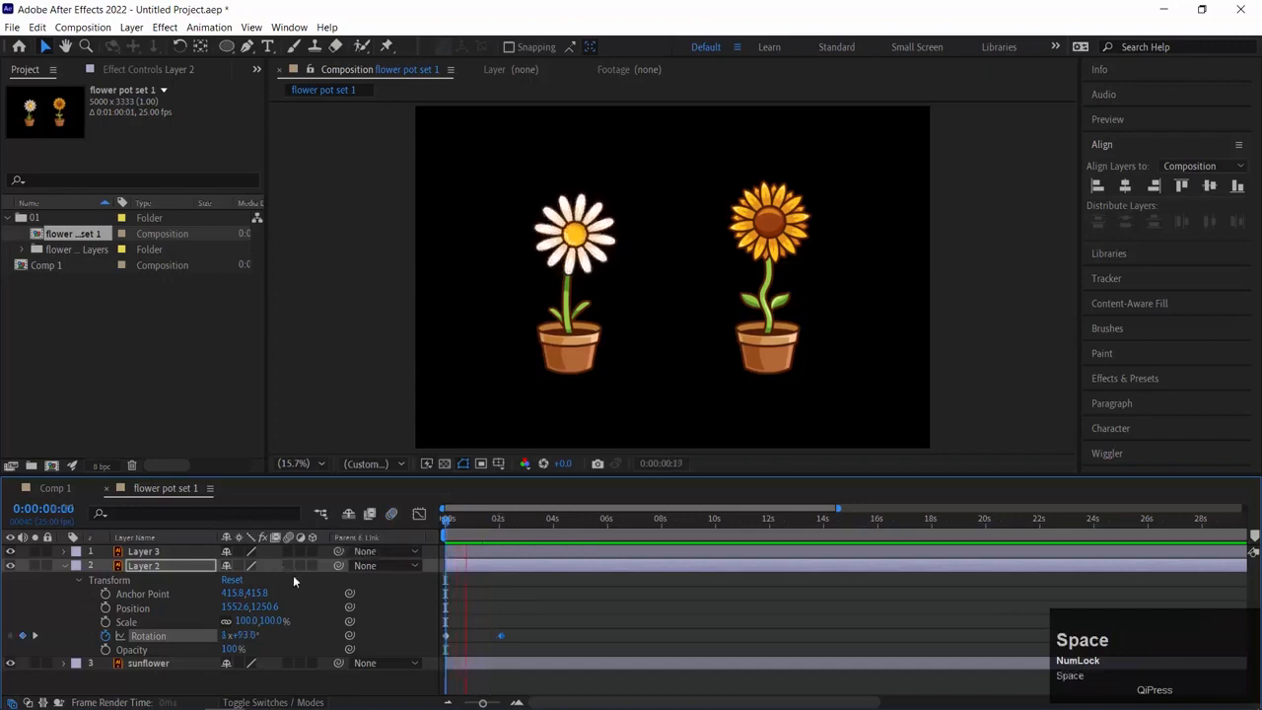
{"action": "key", "text": "space"}
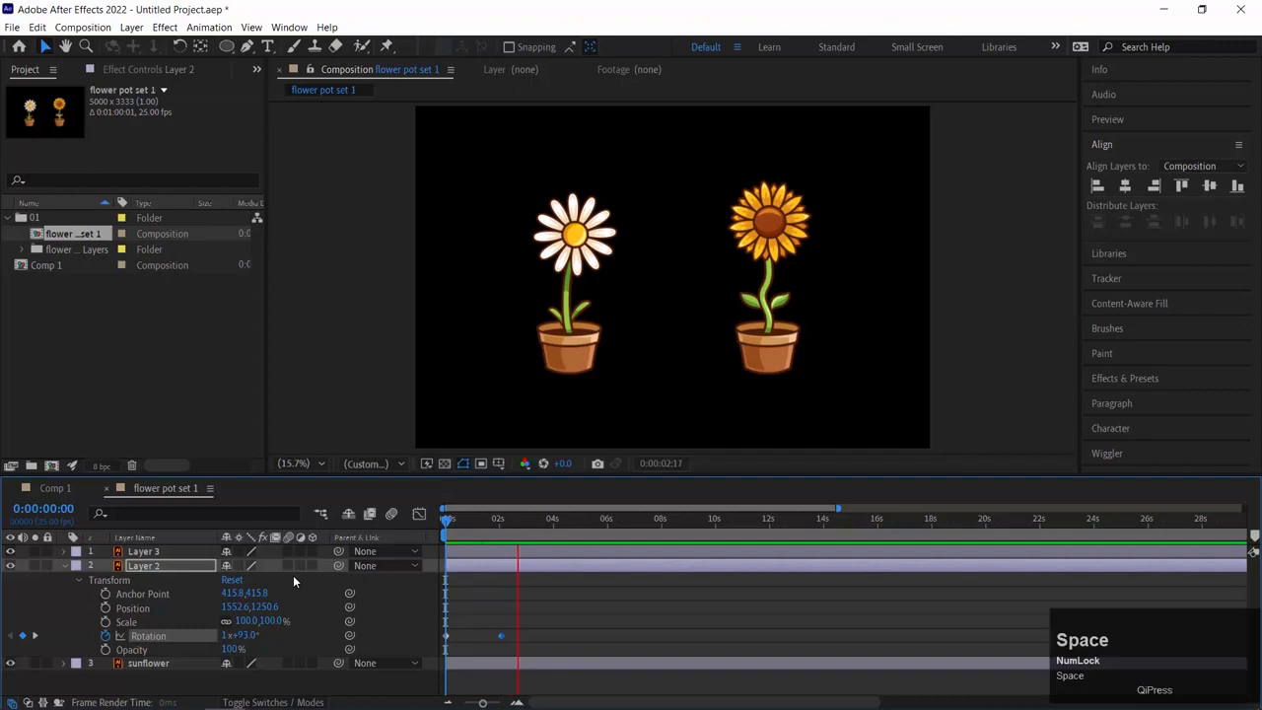
Step: Switch motion blur back on for Layer 2 and replay the spin from the start for comparison
{"action": "key", "text": "Home"}
{"action": "left_click", "coordinate": [292, 565]}
{"action": "key", "text": "space"}
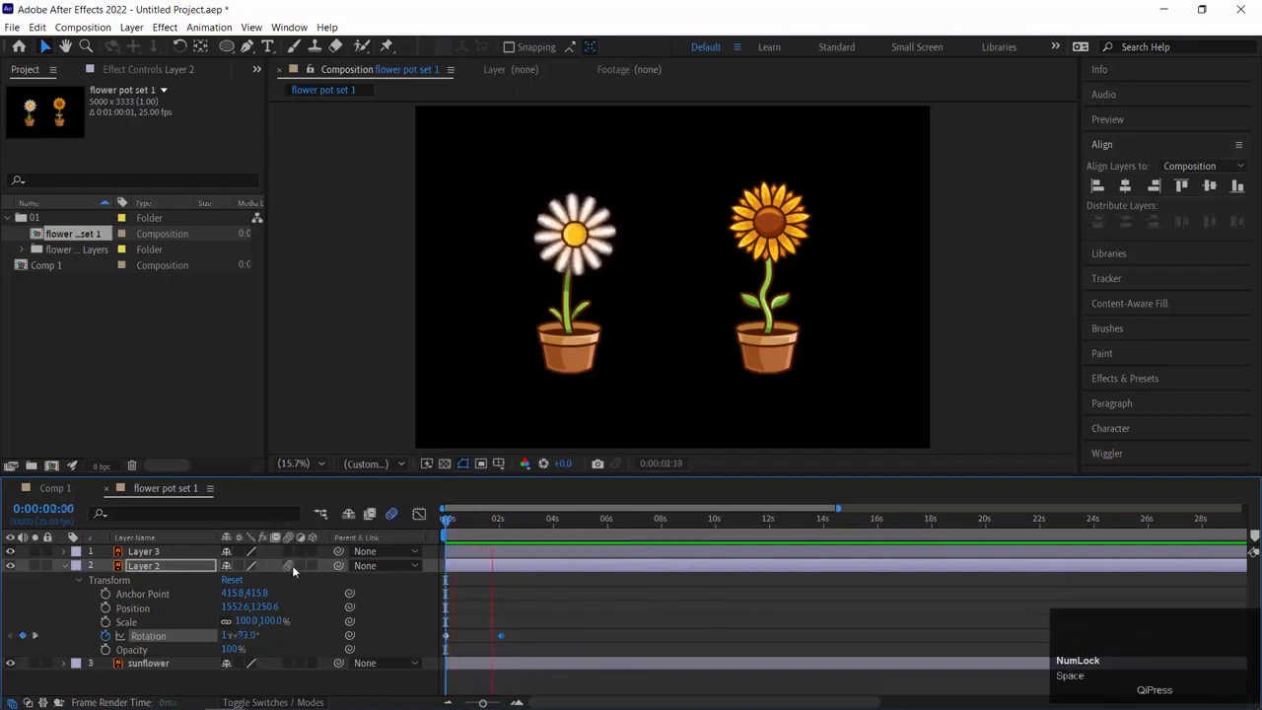
{"action": "key", "text": "space"}
{"action": "key", "text": "Home"}
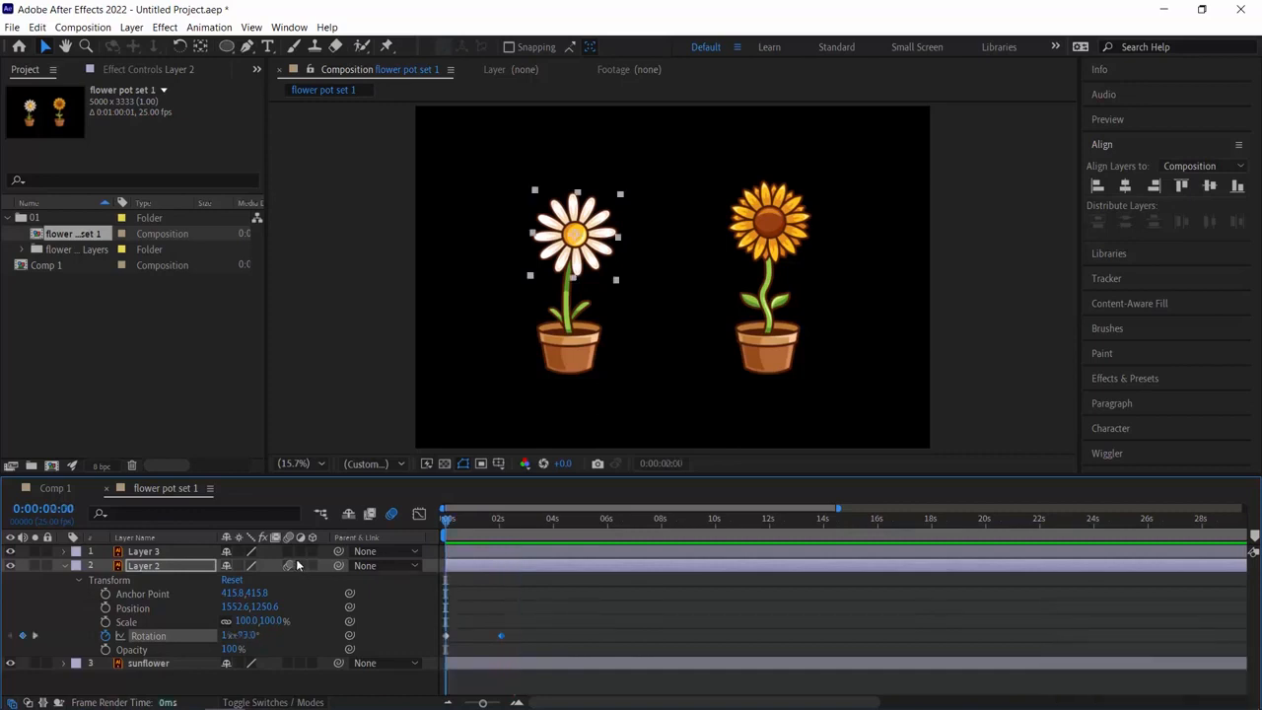
Step: Set the flower composition's motion blur to a shutter angle of 120° and a shutter phase of -45°
{"action": "key", "text": "ctrl+k"}
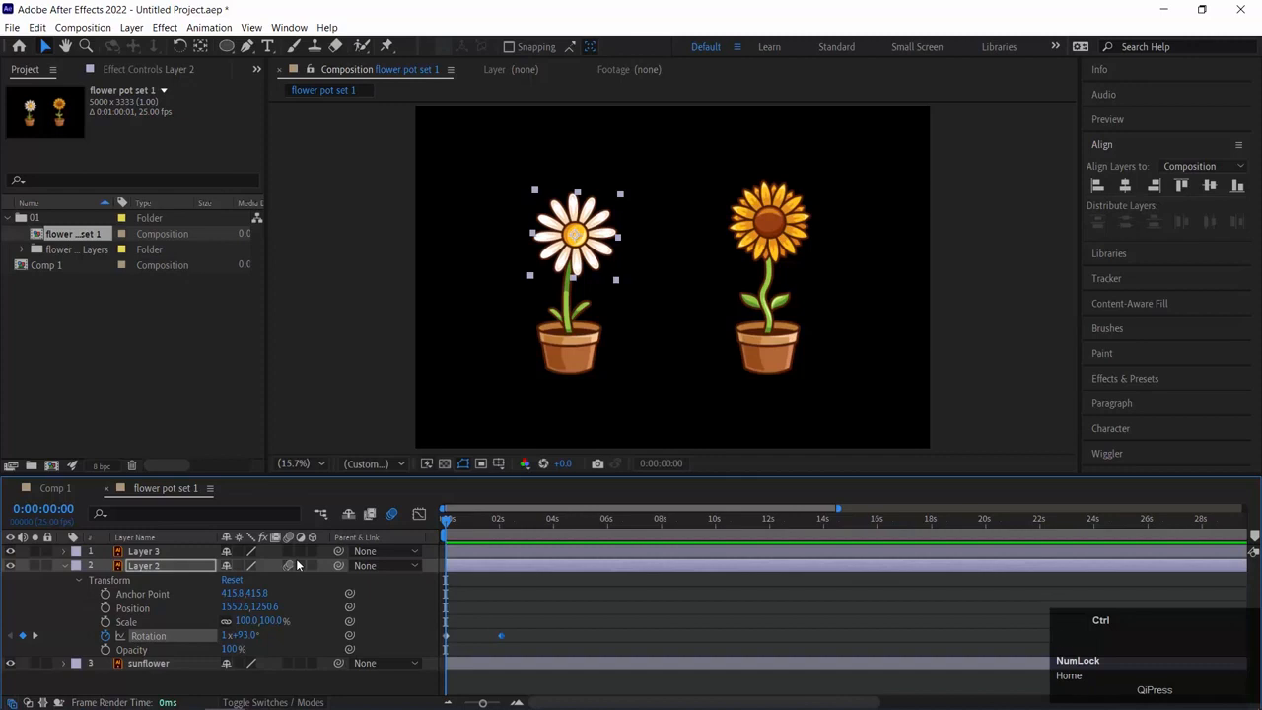
{"action": "left_click", "coordinate": [394, 176]}
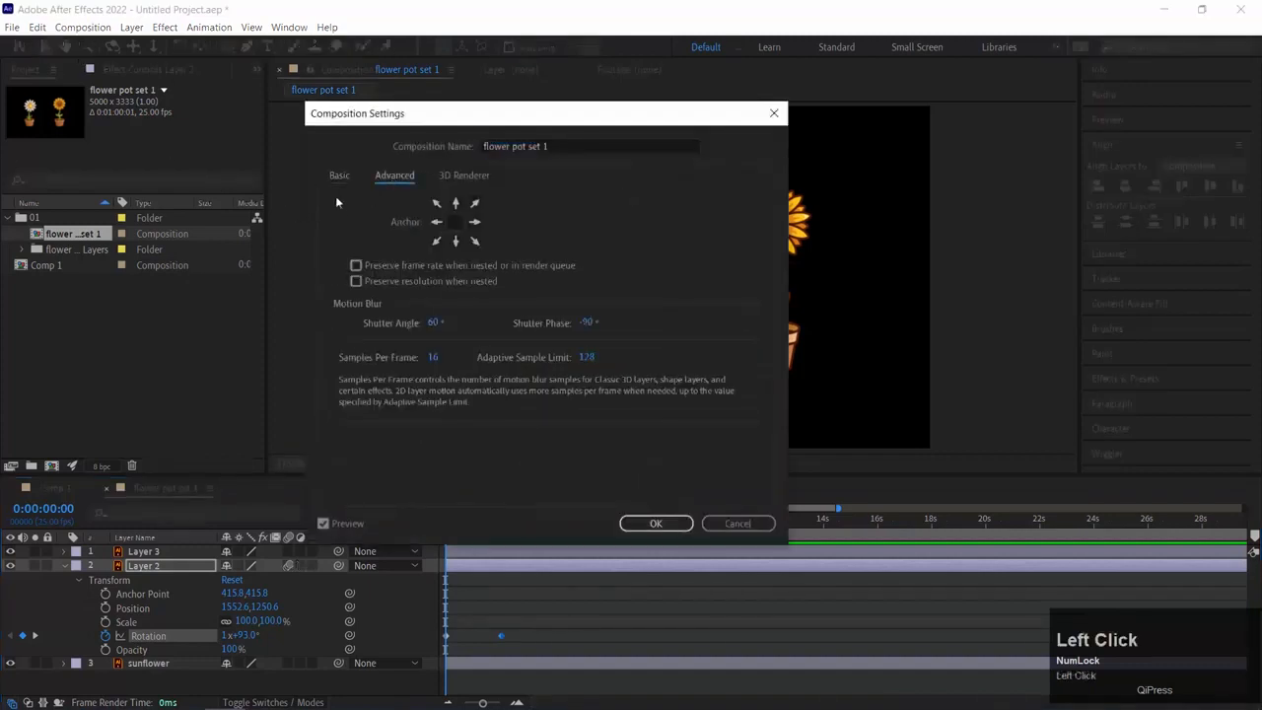
{"action": "left_click", "coordinate": [434, 324]}
{"action": "left_click_drag", "start_coordinate": [444, 325], "coordinate": [446, 325]}
{"action": "left_click", "coordinate": [444, 324]}
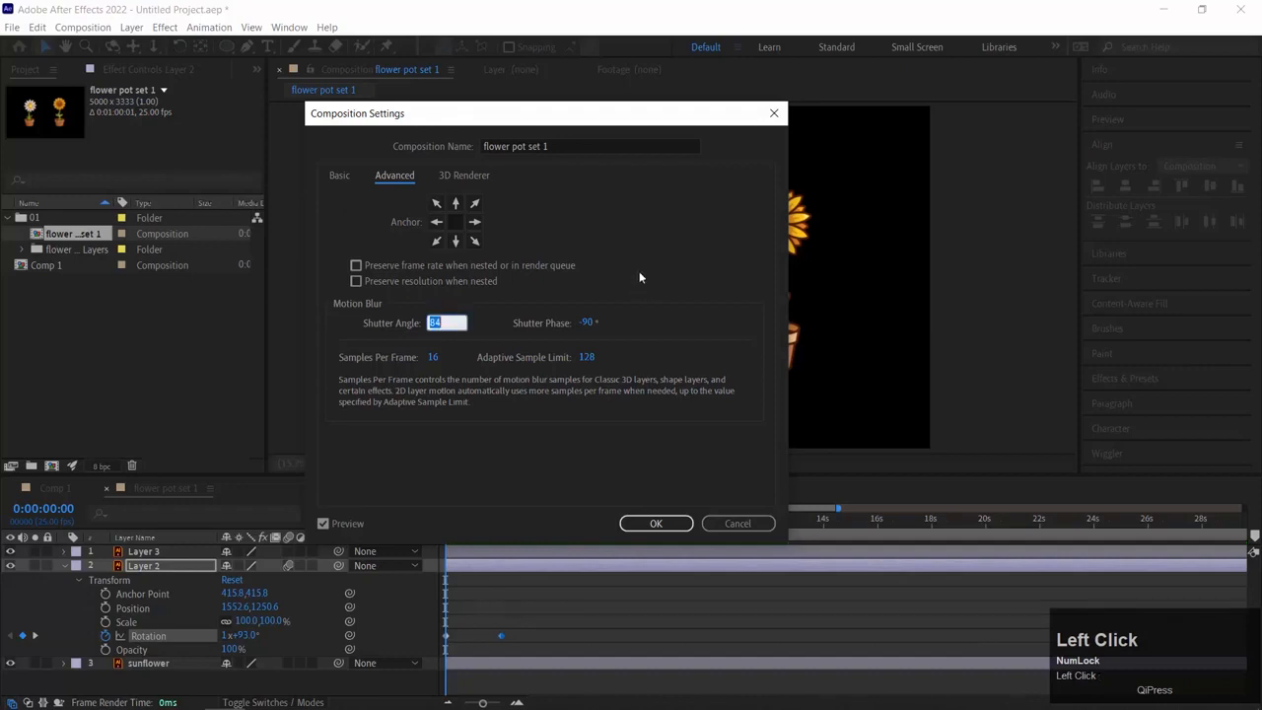
{"action": "type", "text": "120"}
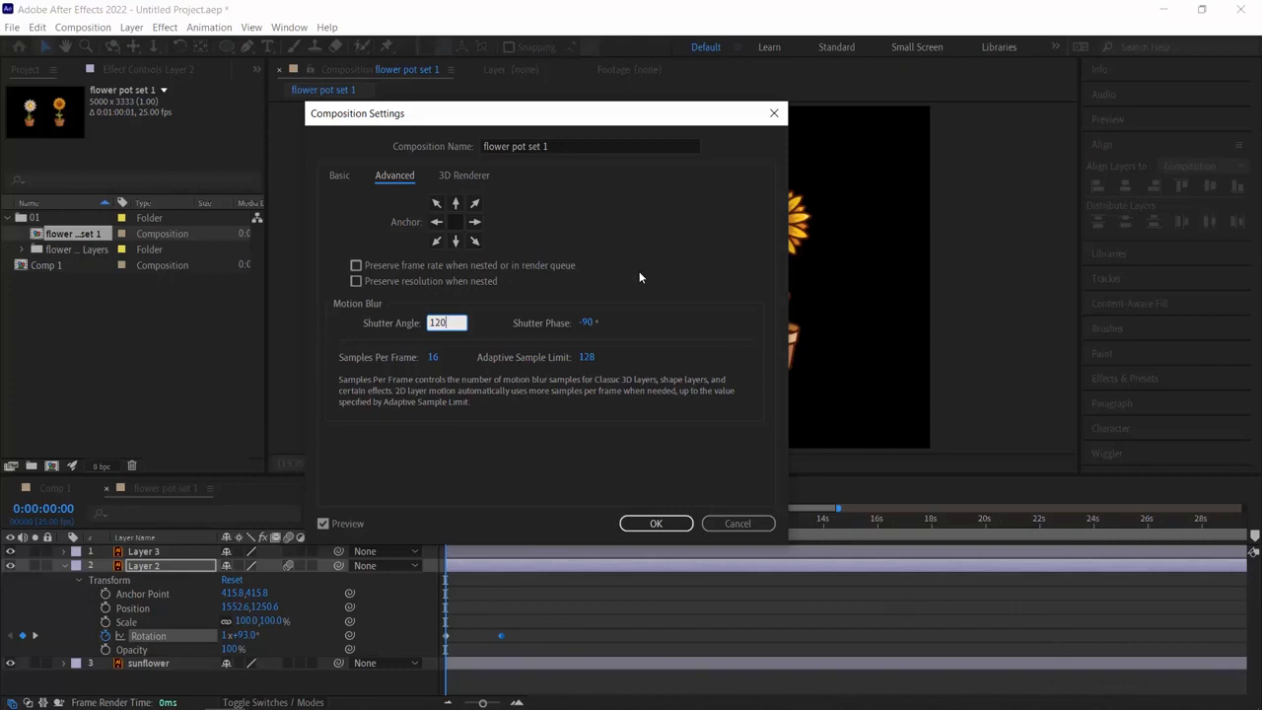
{"action": "key", "text": "Tab"}
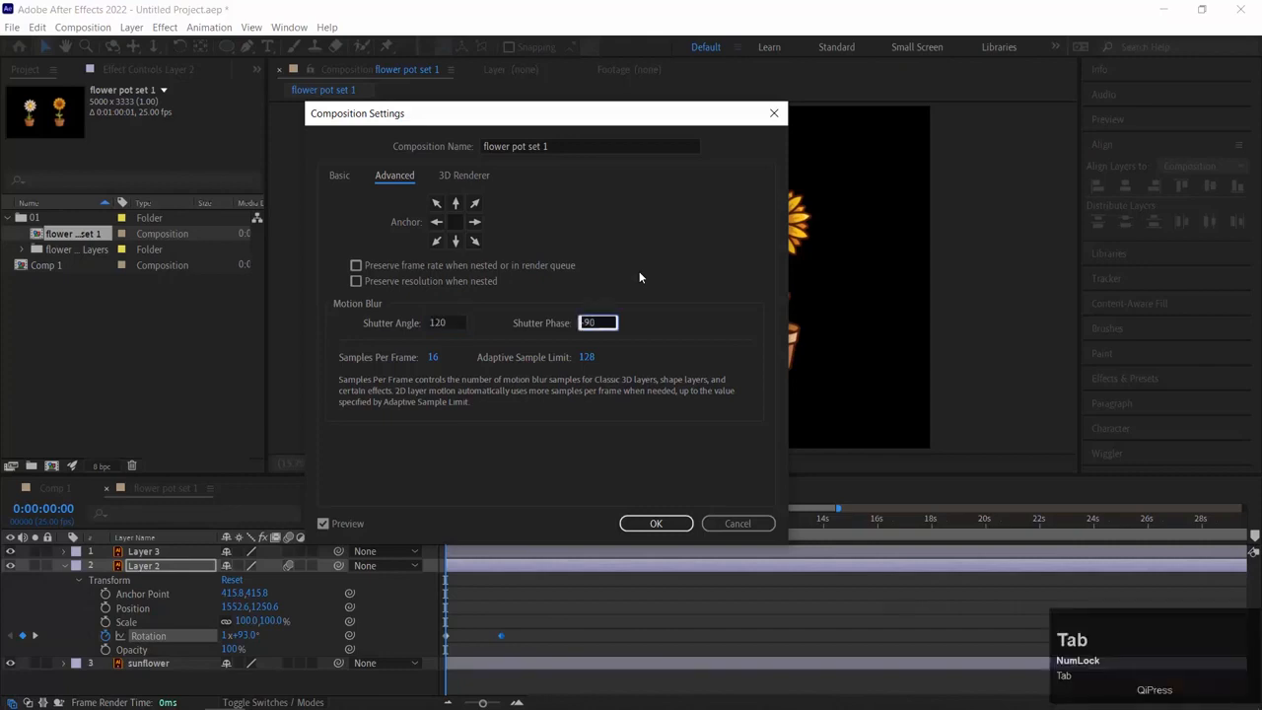
{"action": "type", "text": "-60"}
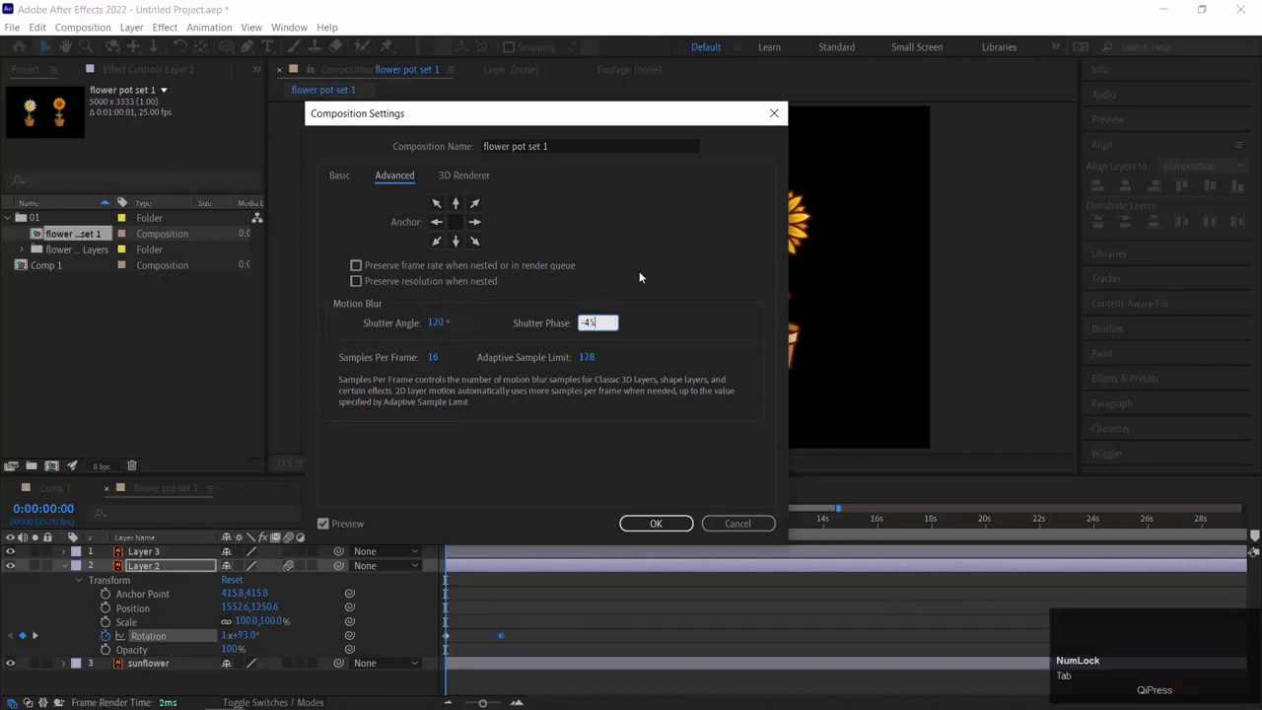
{"action": "key", "text": "Return"}
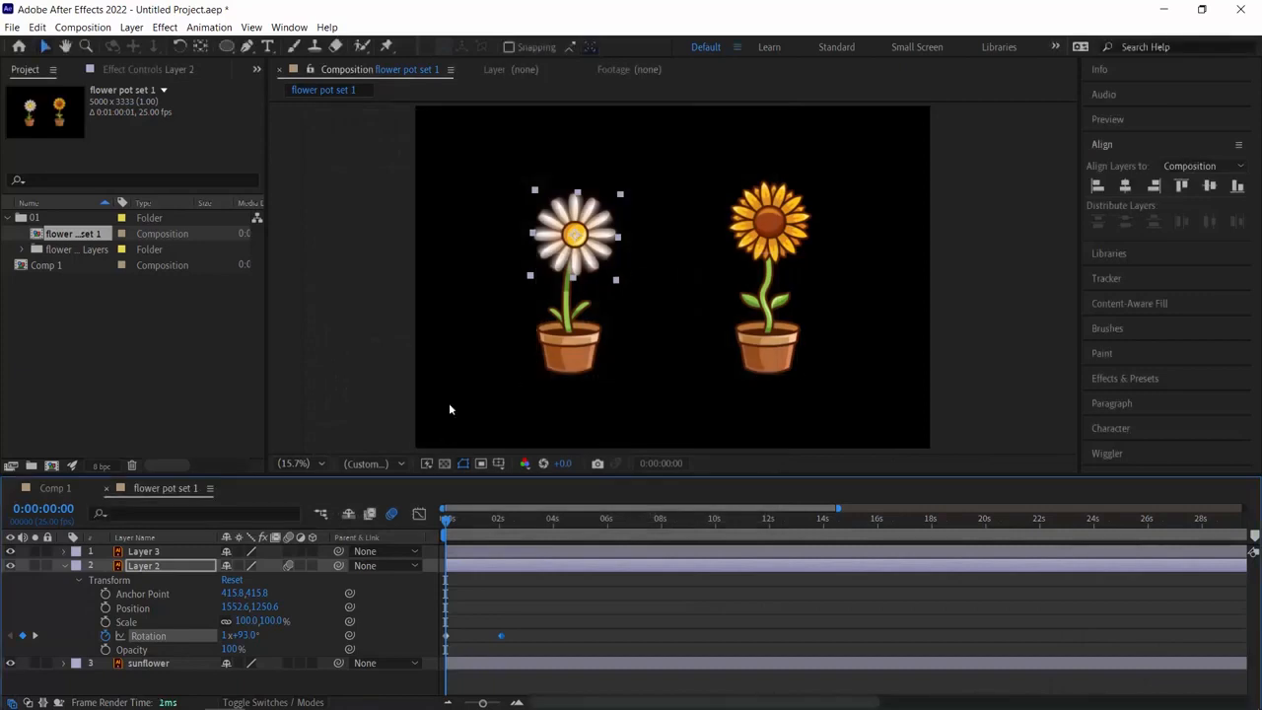
Step: Preview the flower head's spin with the new shutter settings, replaying and scrubbing the first two seconds
{"action": "key", "text": "space"}
{"action": "key", "text": "Num_Lock"}
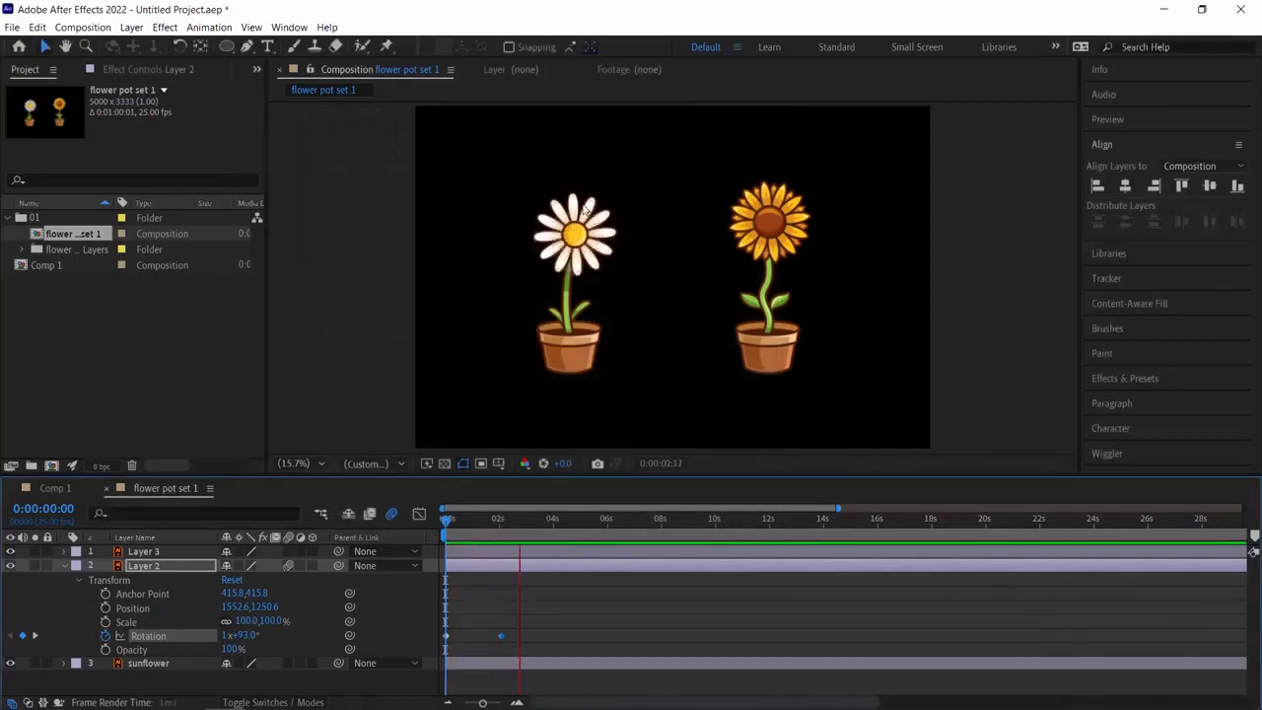
{"action": "key", "text": "space"}
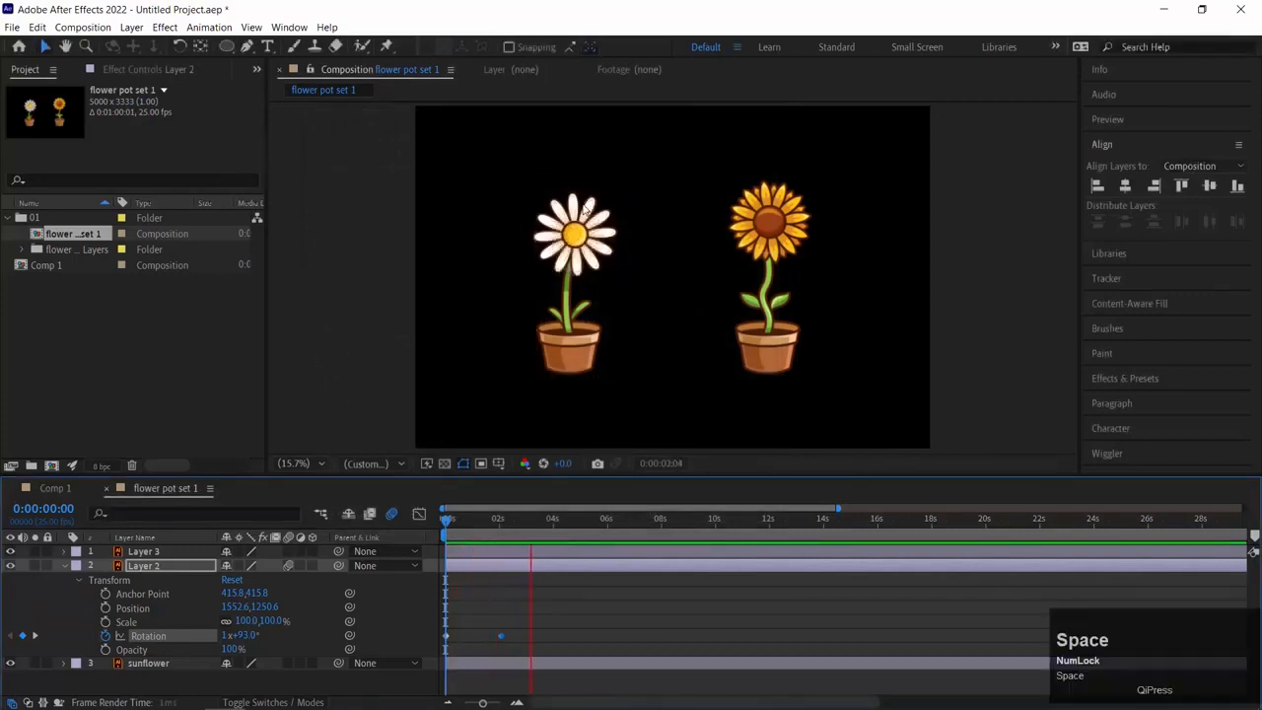
{"action": "key", "text": "Home"}
{"action": "key", "text": "space"}
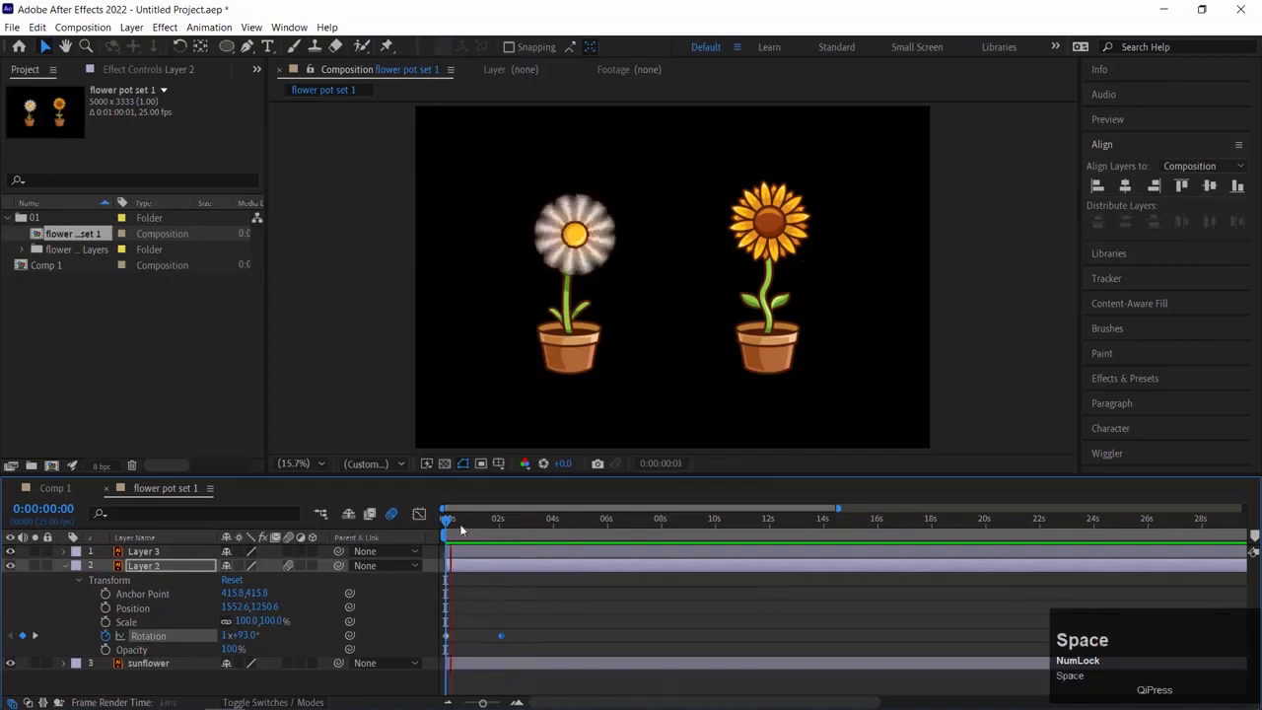
{"action": "key", "text": "space"}
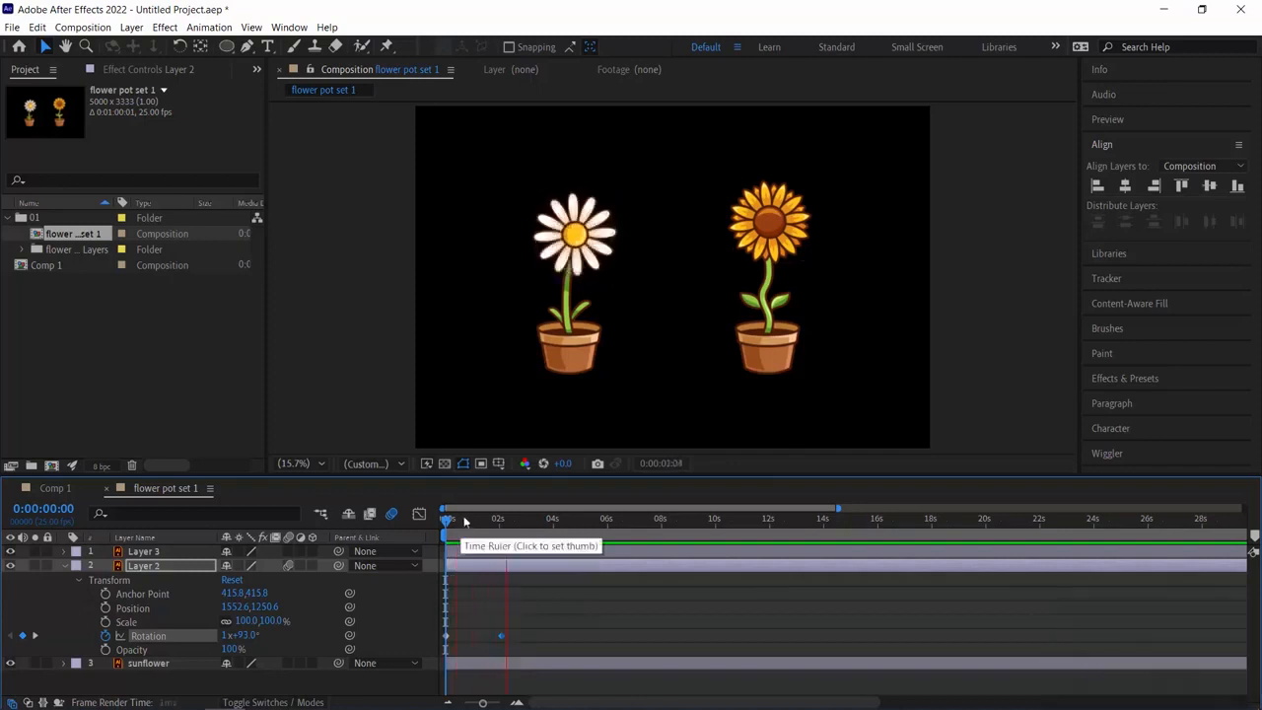
{"action": "left_click_drag", "start_coordinate": [495, 526], "coordinate": [446, 526]}
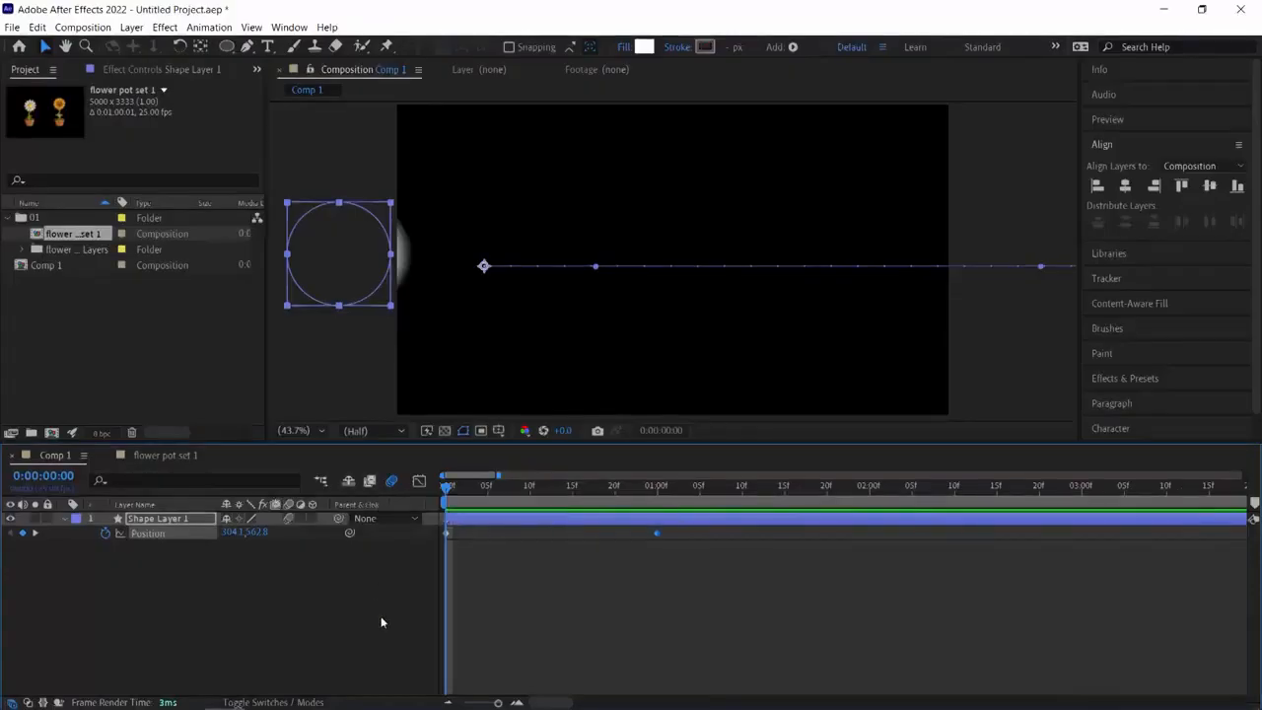
Step: Show the Position graph of Shape Layer 1 in the Graph Editor and play the circle's motion from the start
{"action": "left_click", "coordinate": [419, 483]}
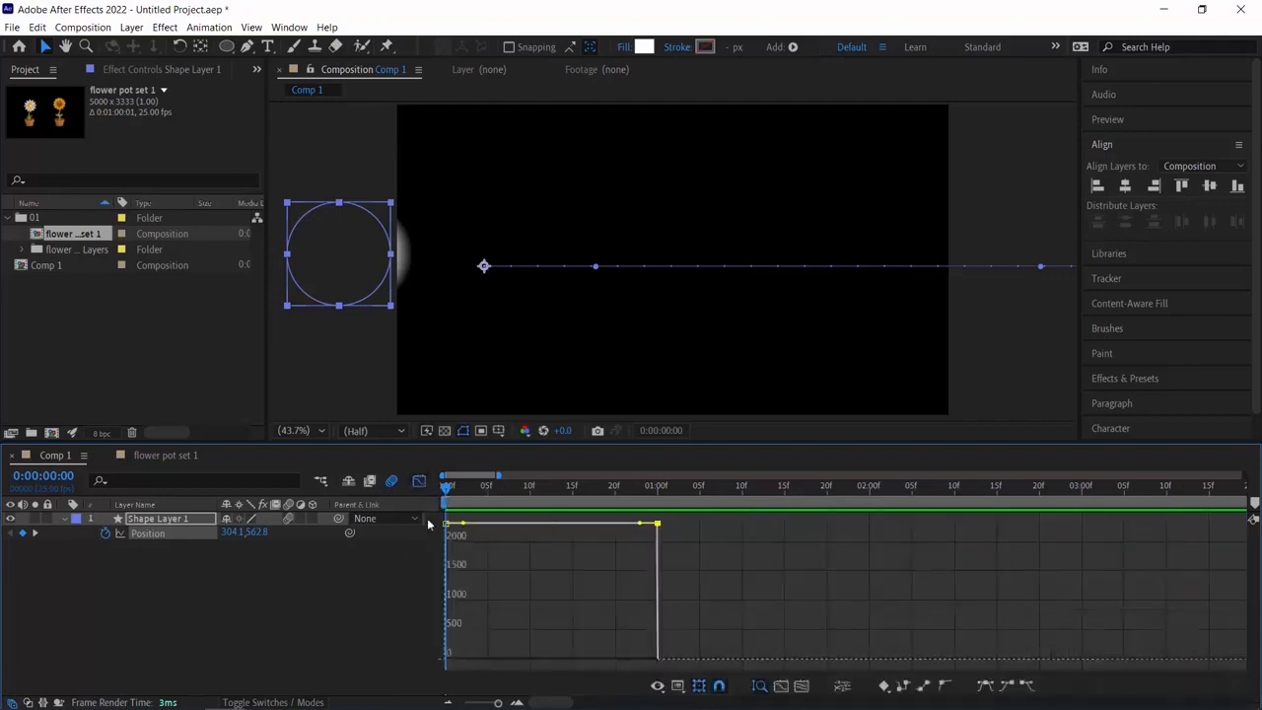
{"action": "left_click", "coordinate": [419, 484]}
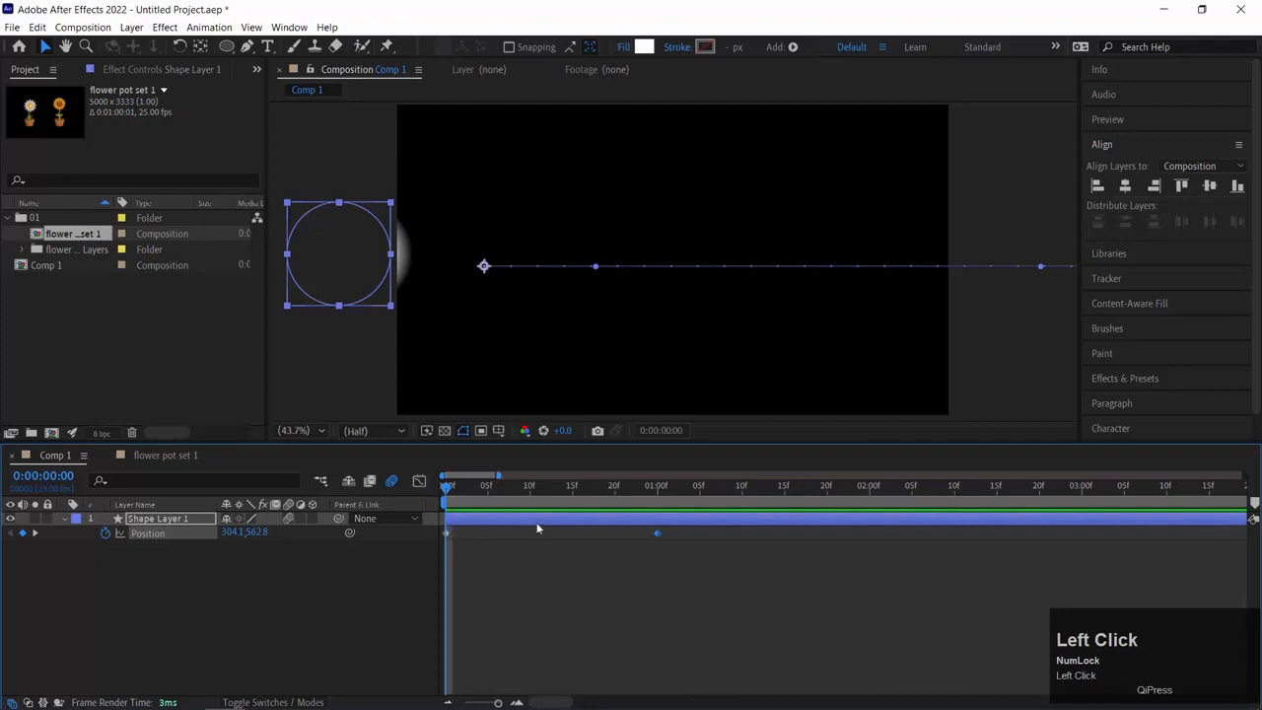
{"action": "left_click", "coordinate": [419, 483]}
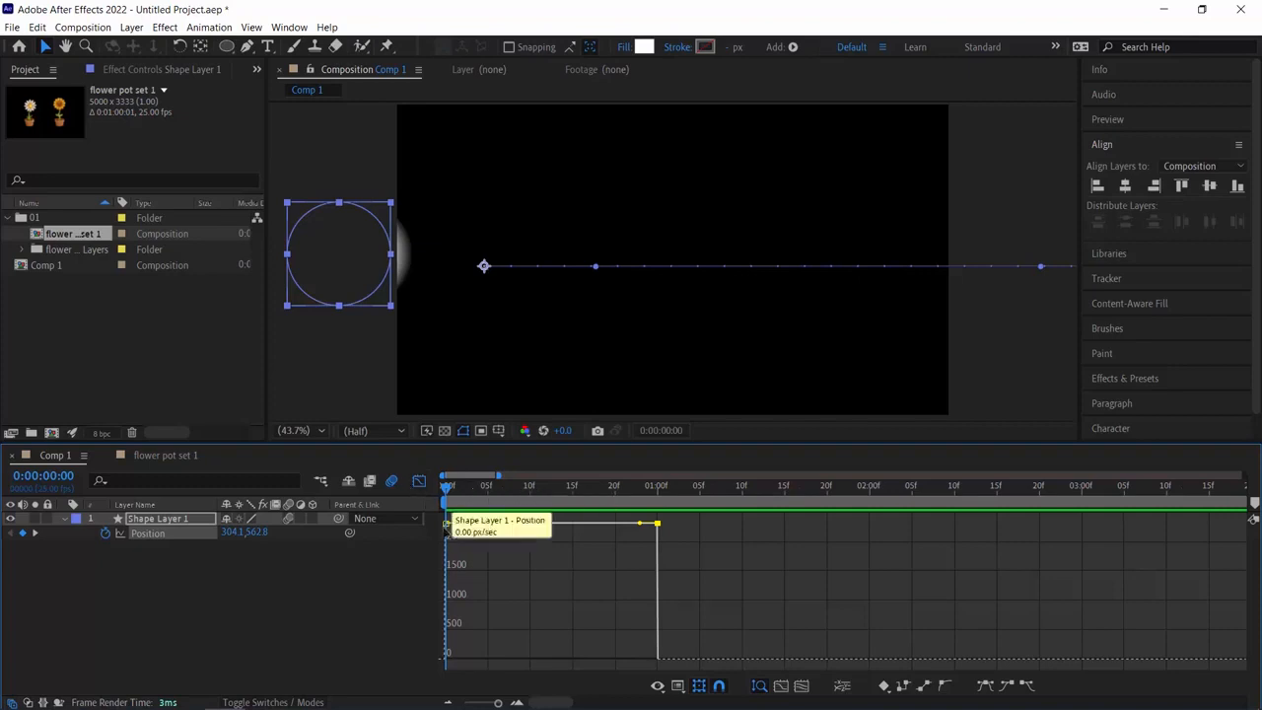
{"action": "key", "text": "space"}
{"action": "key", "text": "Home"}
{"action": "key", "text": "space"}
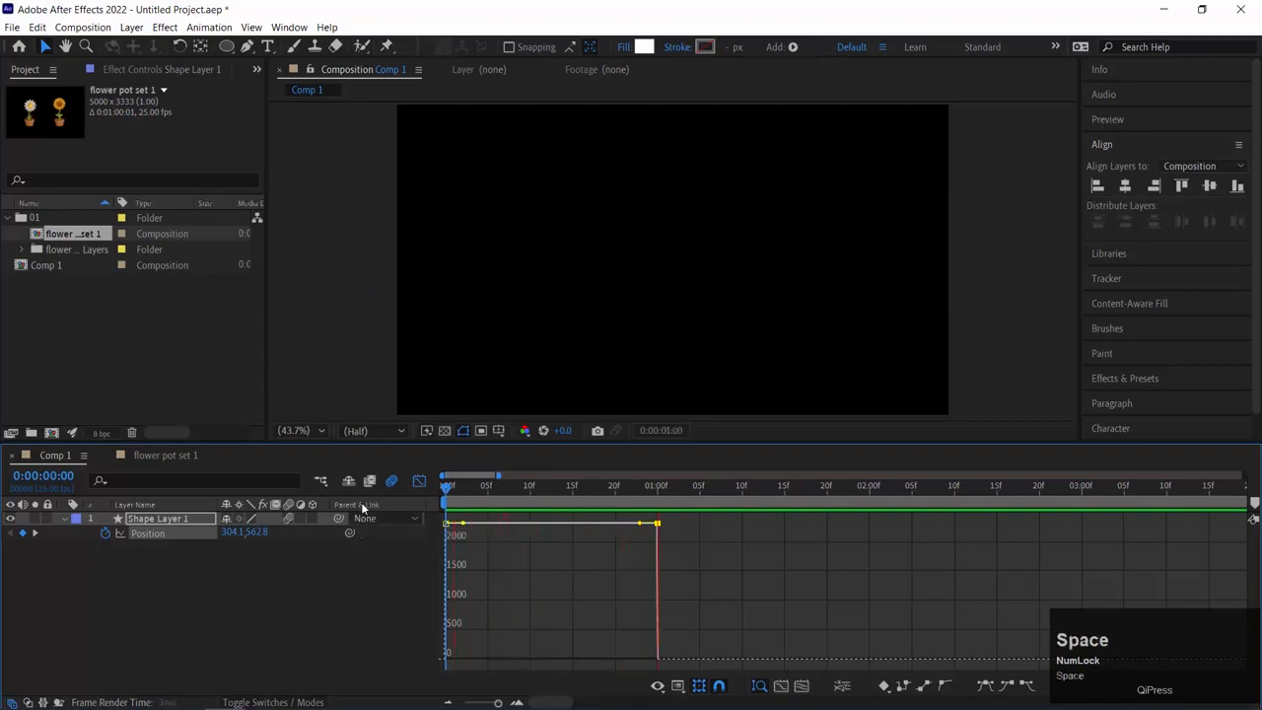
{"action": "left_click", "coordinate": [330, 493]}
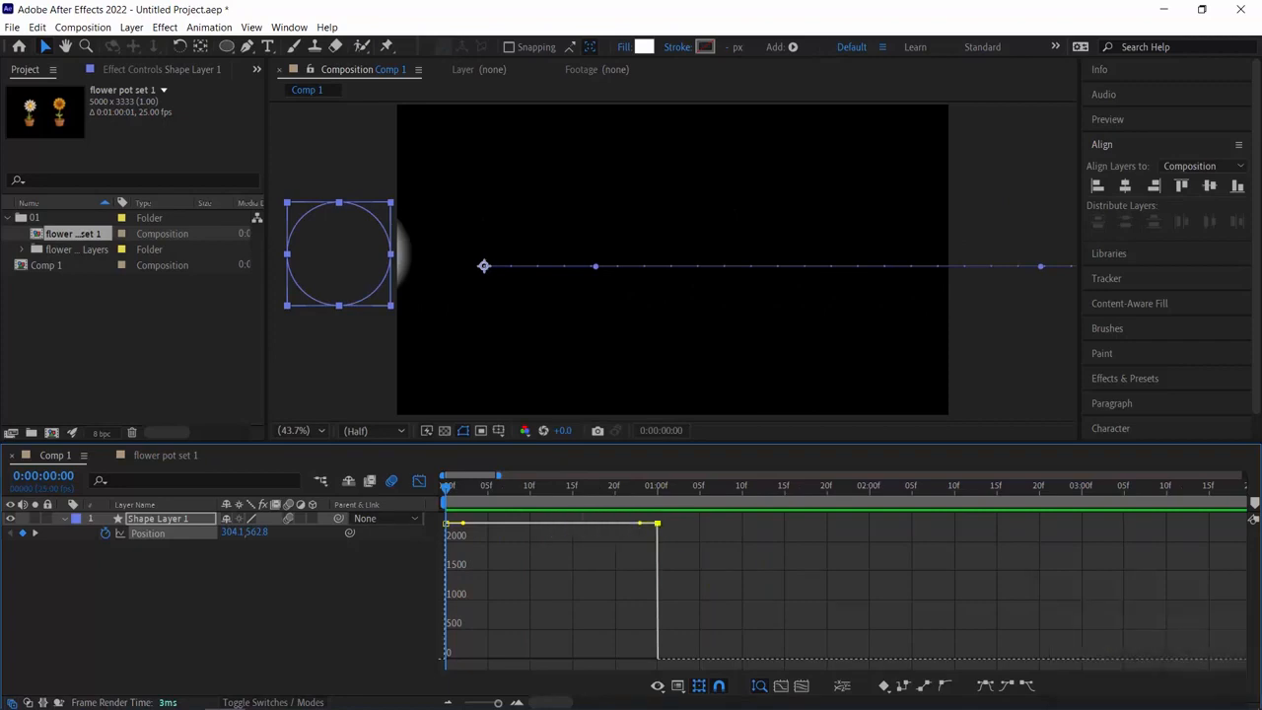
Step: Add a keyframe to Shape Layer 1's Position speed graph at frame 12, between the first and last keyframes
{"action": "left_click_drag", "start_coordinate": [1255, 570], "coordinate": [1255, 564]}
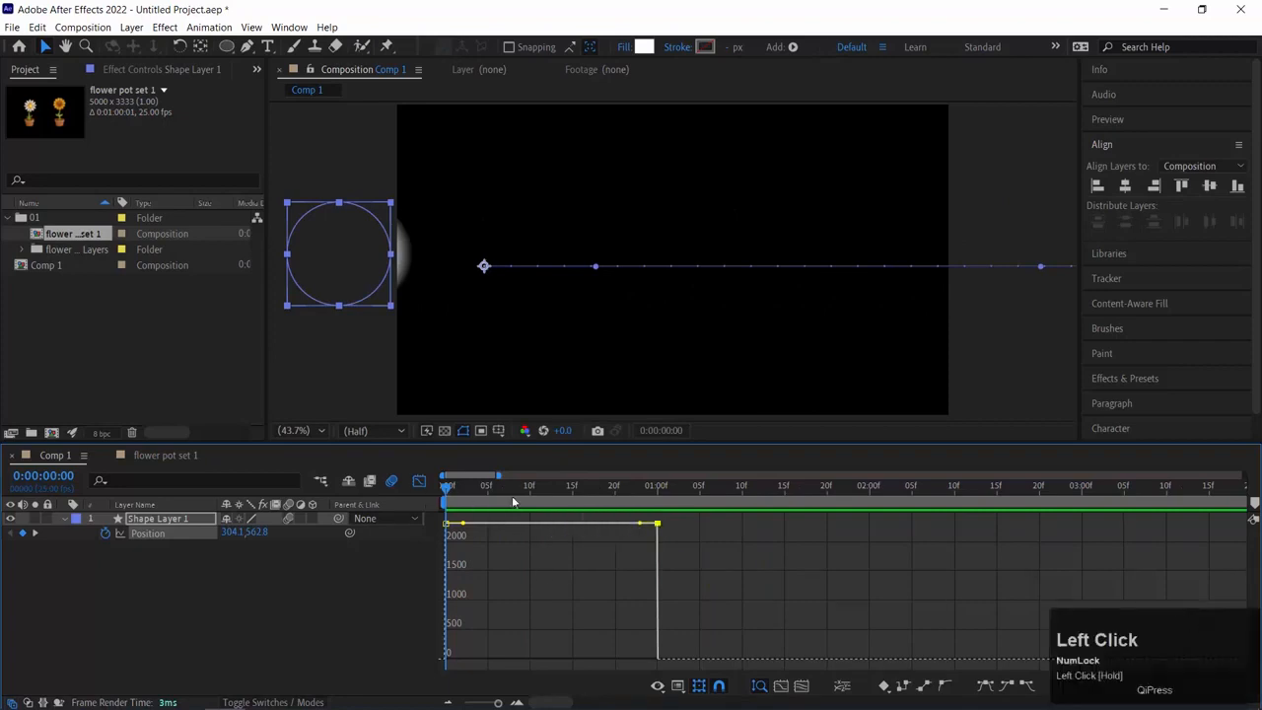
{"action": "left_click_drag", "start_coordinate": [477, 489], "coordinate": [548, 523]}
{"action": "mouse_move", "coordinate": [549, 530]}
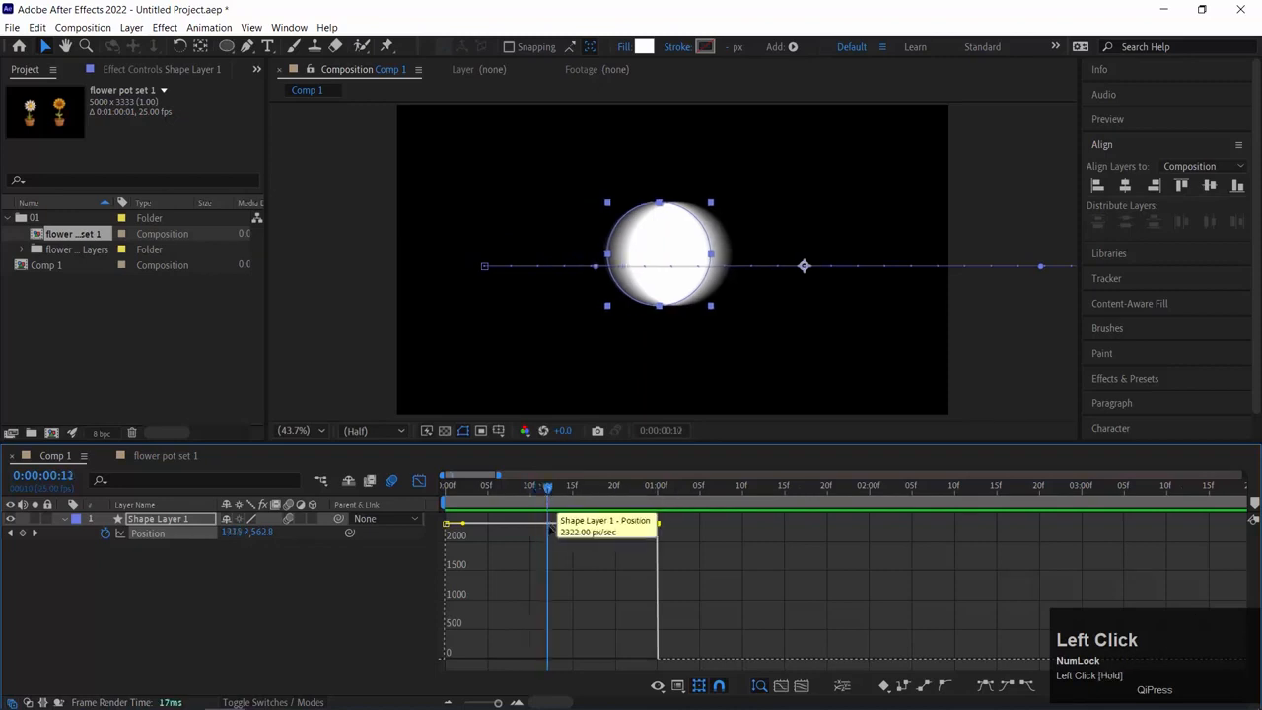
{"action": "scroll", "coordinate": [563, 538], "scroll_direction": "up", "scroll_amount": 1}
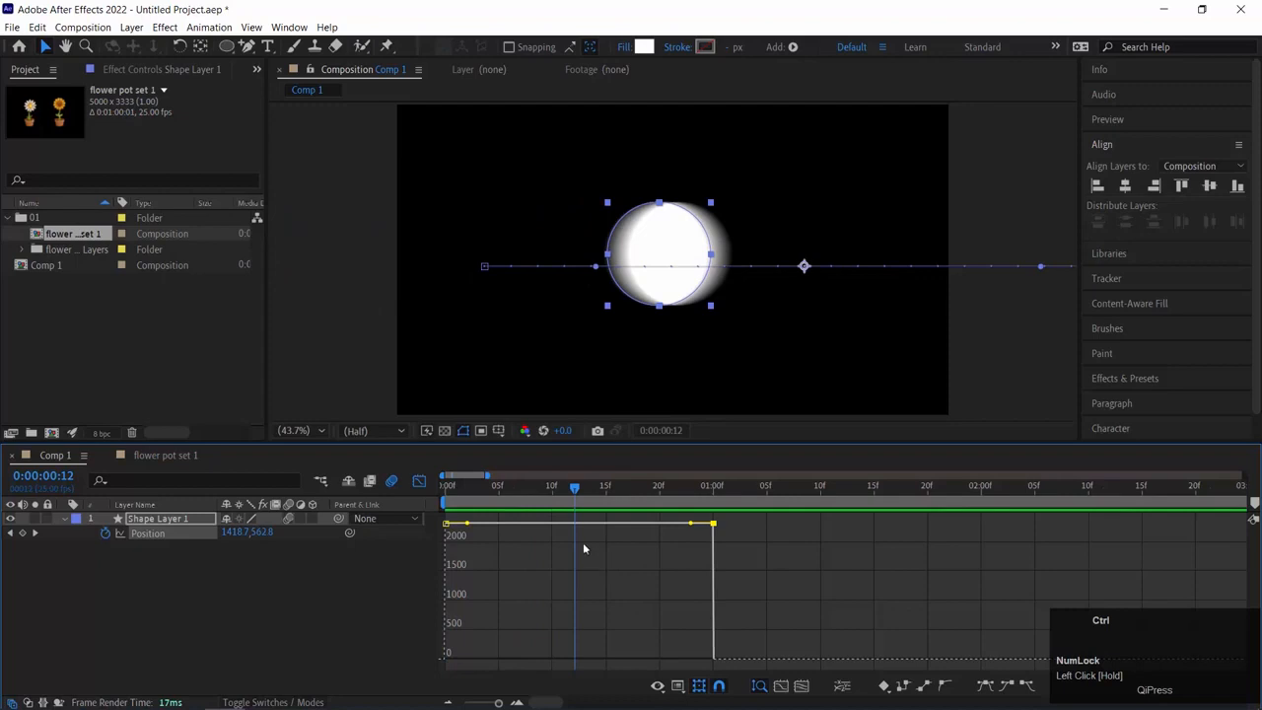
{"action": "left_click", "coordinate": [576, 529], "text": "ctrl"}
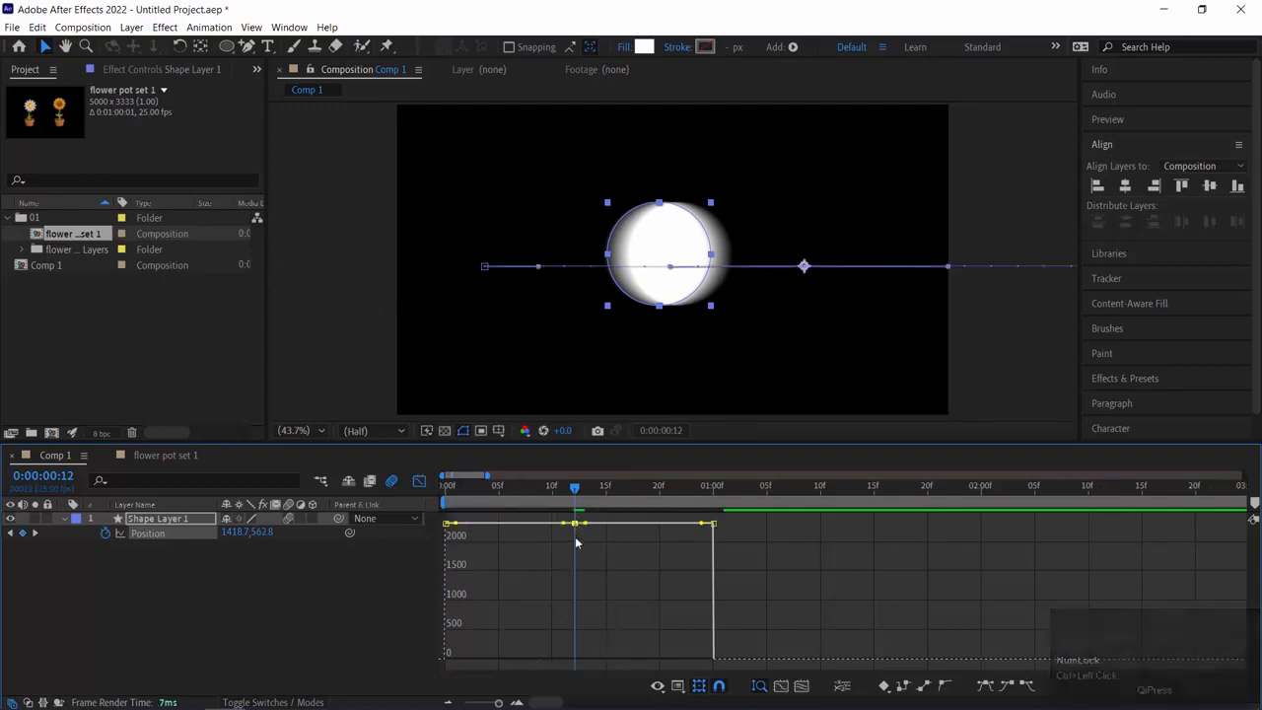
Step: Check the new keyframe in the timeline, and on the speed graph shift it to frame 10 with its outgoing speed at zero
{"action": "left_click", "coordinate": [420, 481]}
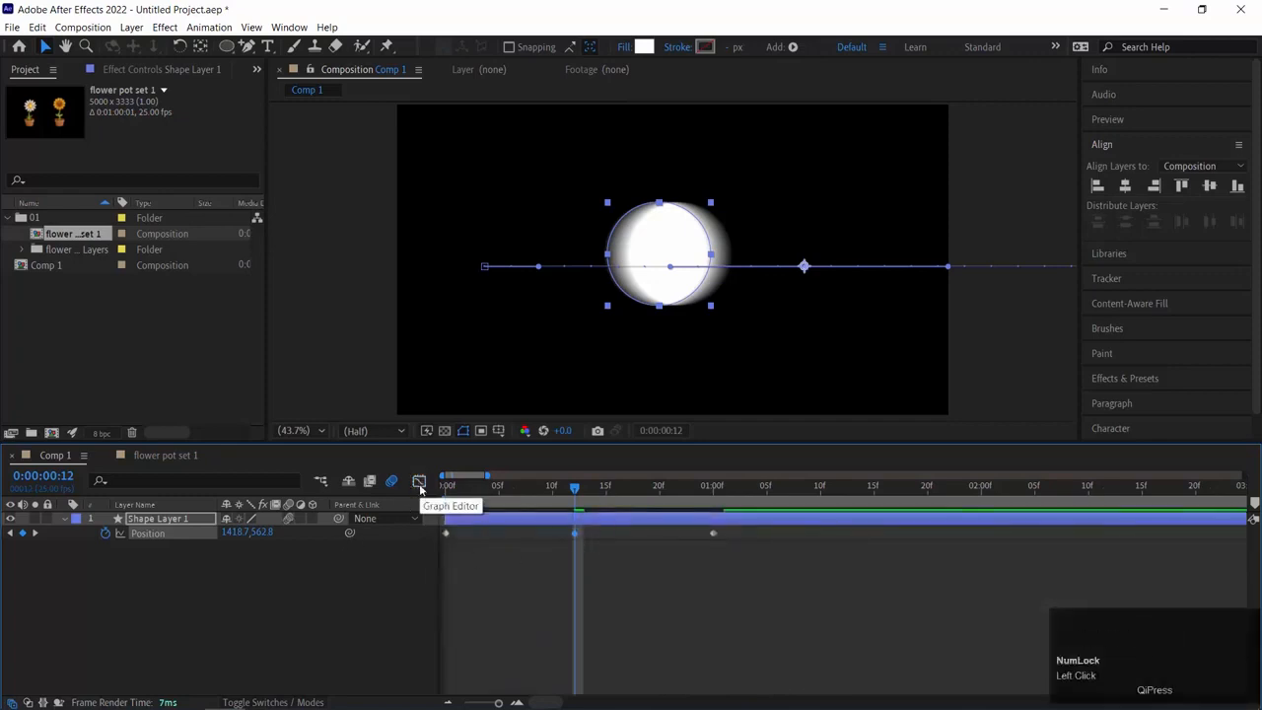
{"action": "left_click", "coordinate": [419, 481]}
{"action": "left_click_drag", "start_coordinate": [574, 523], "coordinate": [552, 657]}
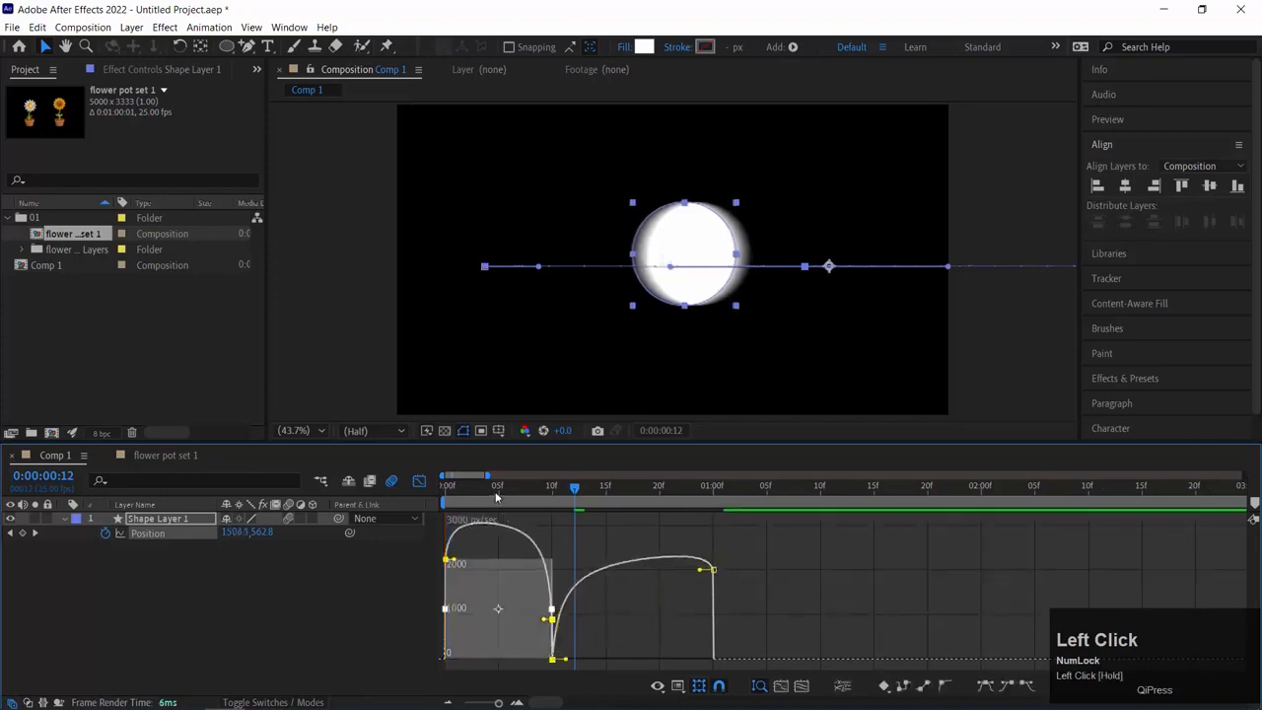
Step: Play the circle's motion from the start several times to examine the slowdown at frame 10
{"action": "left_click", "coordinate": [448, 485]}
{"action": "key", "text": "space"}
{"action": "key", "text": "space"}
{"action": "left_click_drag", "start_coordinate": [536, 498], "coordinate": [359, 498]}
{"action": "key", "text": "space"}
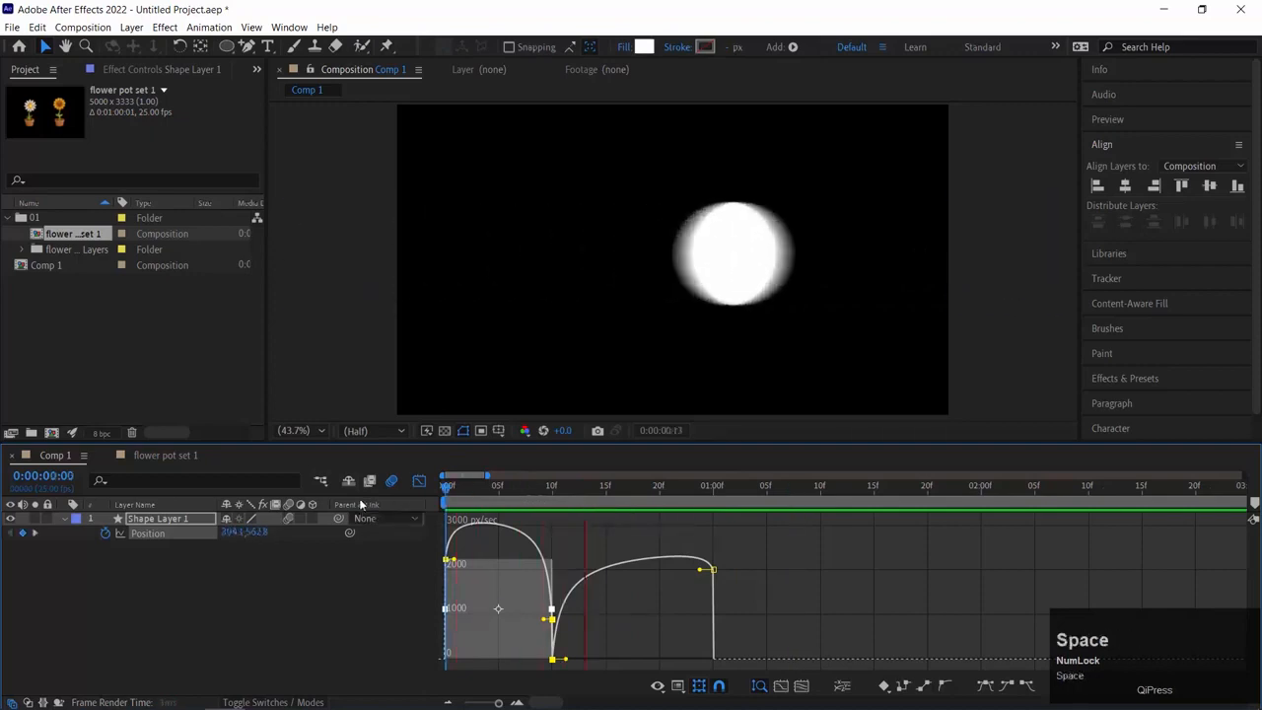
{"action": "left_click", "coordinate": [333, 484]}
{"action": "key", "text": "space"}
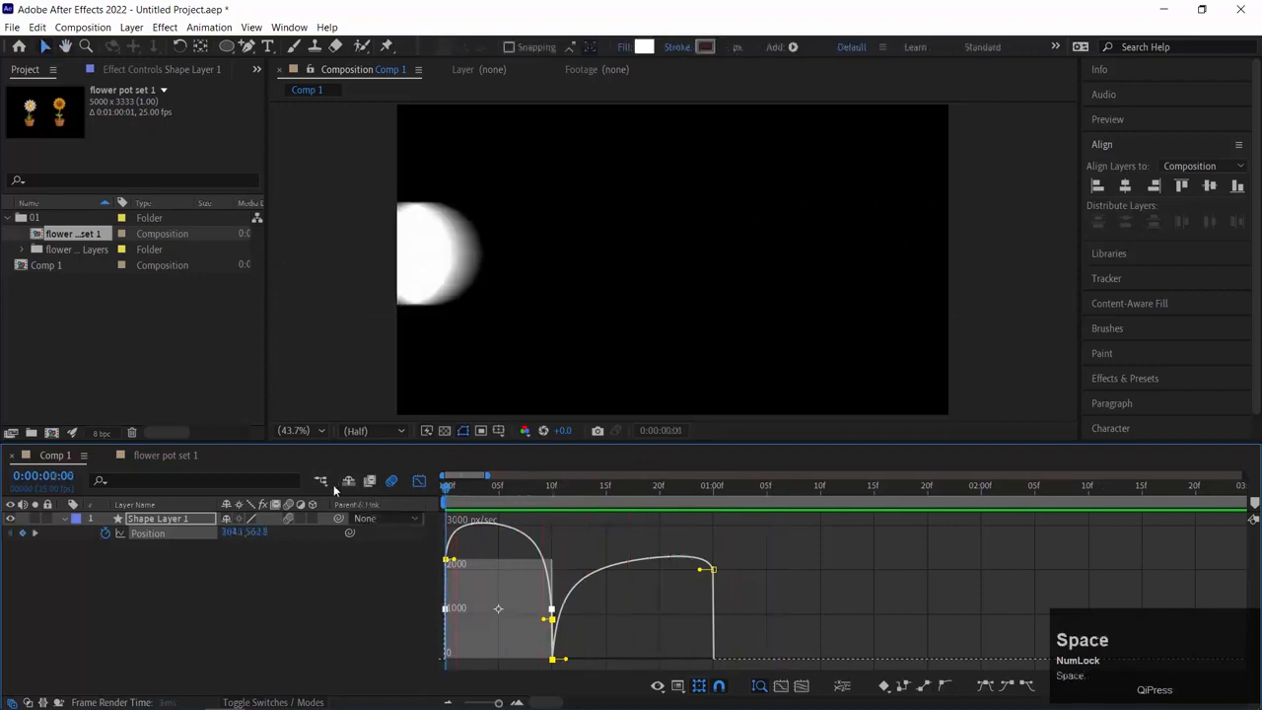
{"action": "key", "text": "space"}
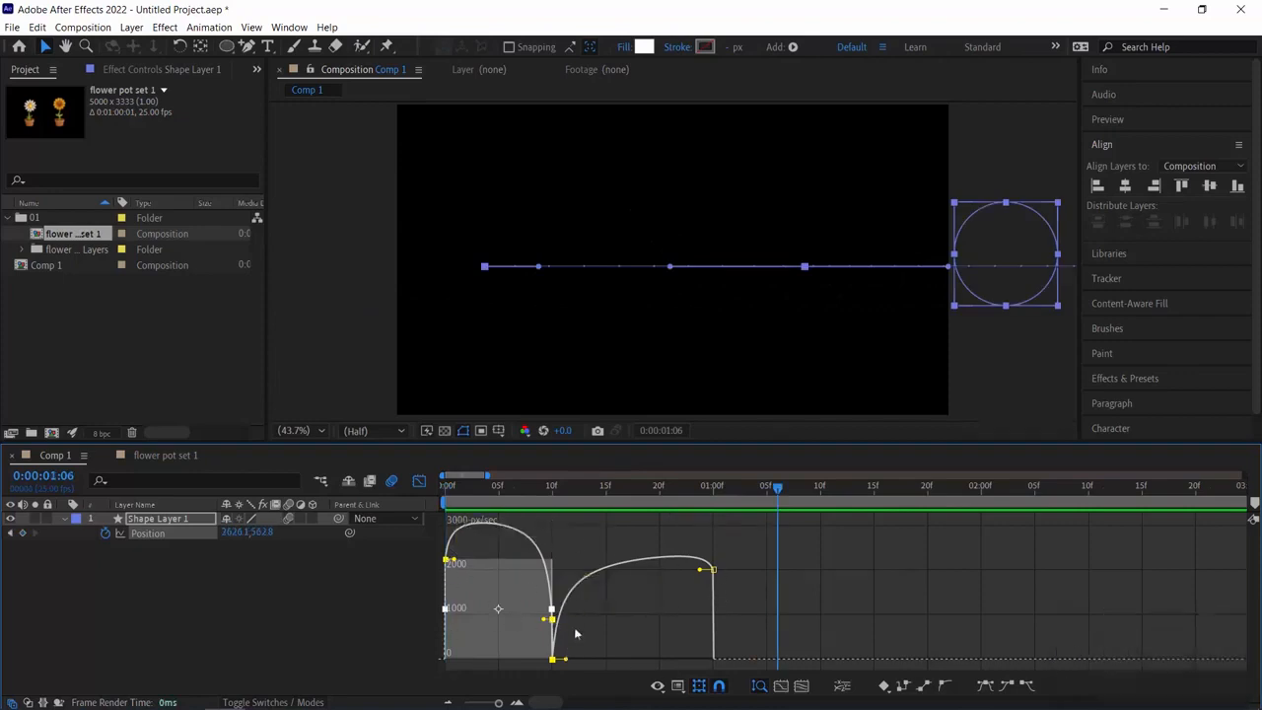
Step: Lower the first Position keyframe's speed to zero and replay the circle's motion from the start
{"action": "left_click_drag", "start_coordinate": [528, 493], "coordinate": [419, 506]}
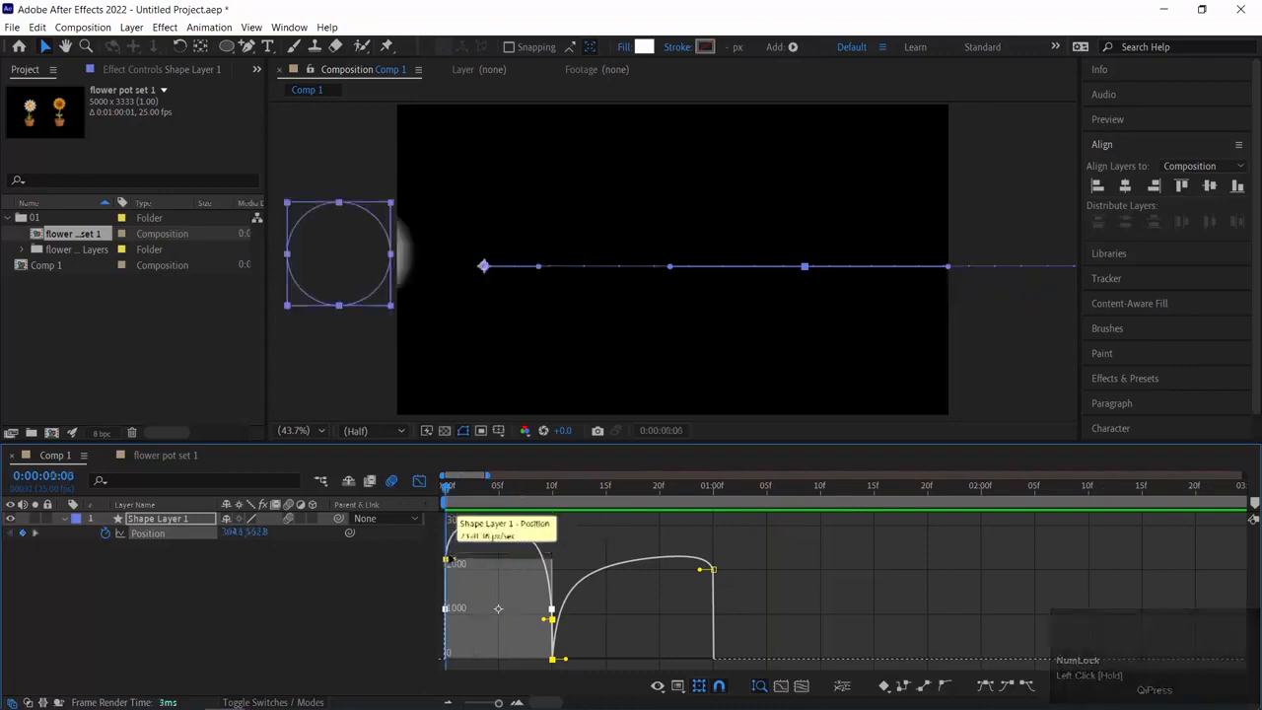
{"action": "left_click_drag", "start_coordinate": [448, 561], "coordinate": [437, 676]}
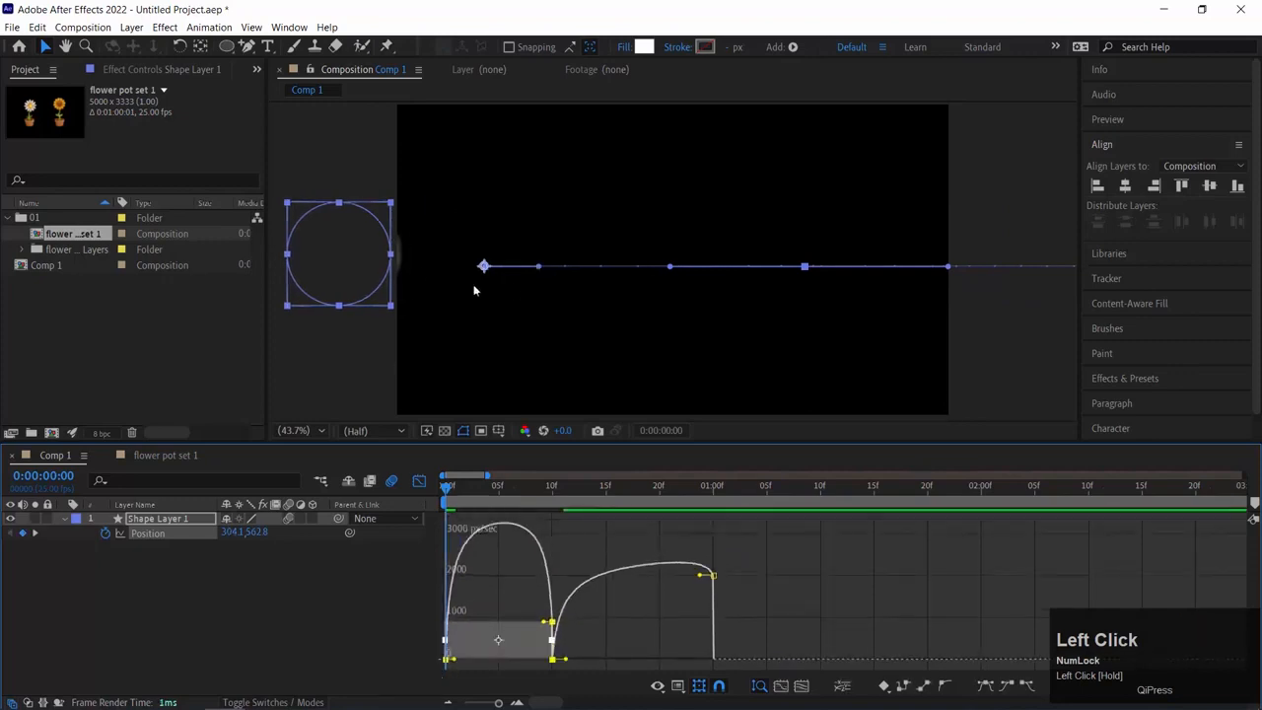
{"action": "key", "text": "space"}
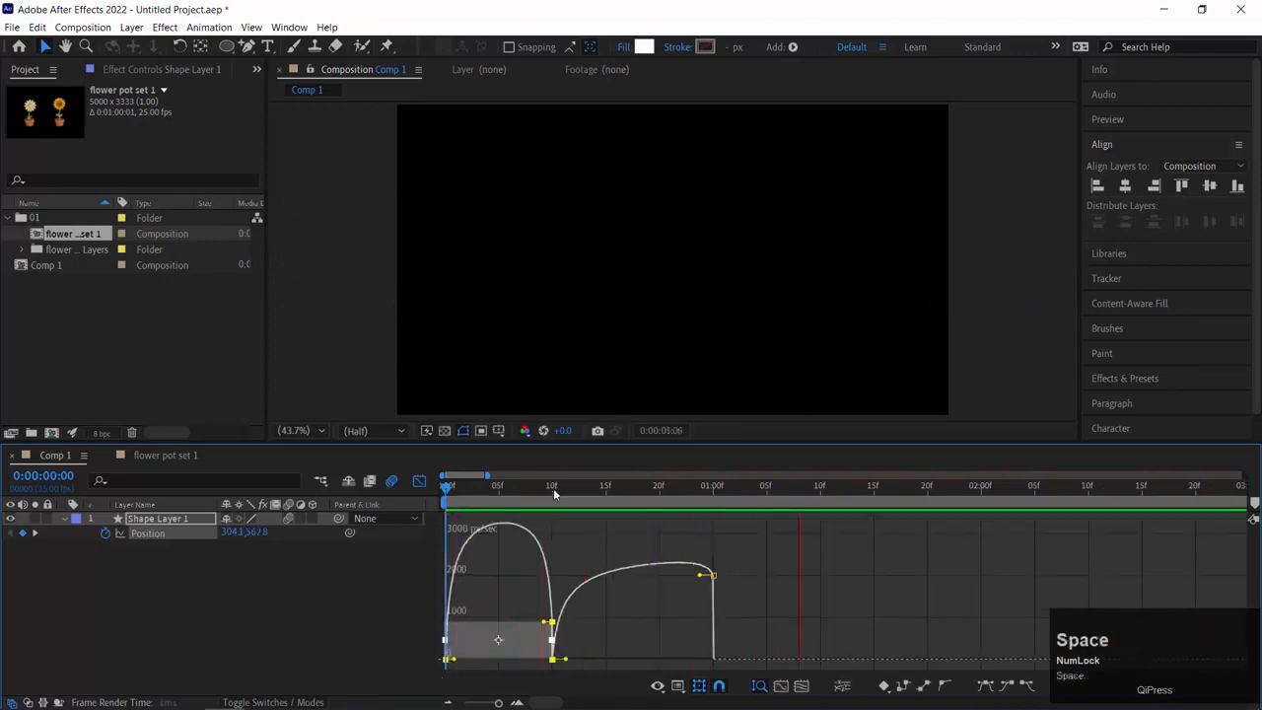
{"action": "left_click", "coordinate": [358, 501]}
{"action": "key", "text": "space"}
{"action": "key", "text": "space"}
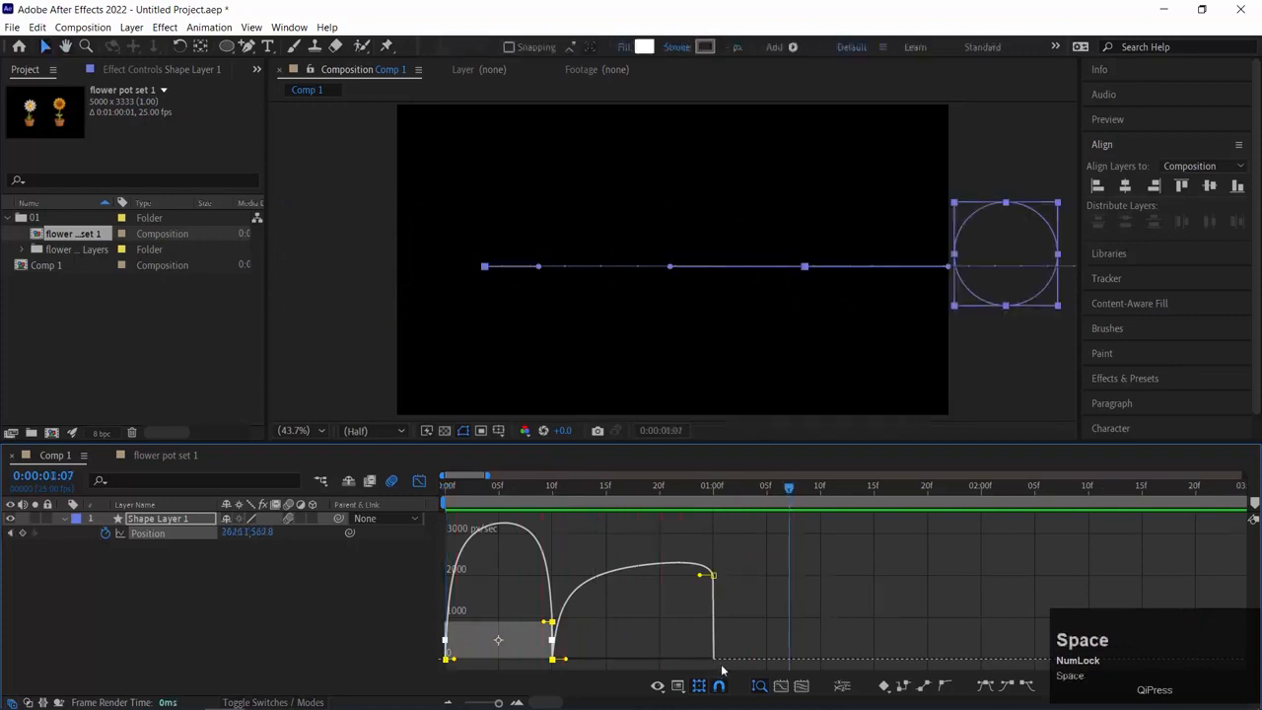
Step: Add a Position keyframe at about frame 18, lower its speed to nearly zero, and replay the motion
{"action": "left_click", "coordinate": [638, 568]}
{"action": "left_click_drag", "start_coordinate": [638, 568], "coordinate": [639, 654]}
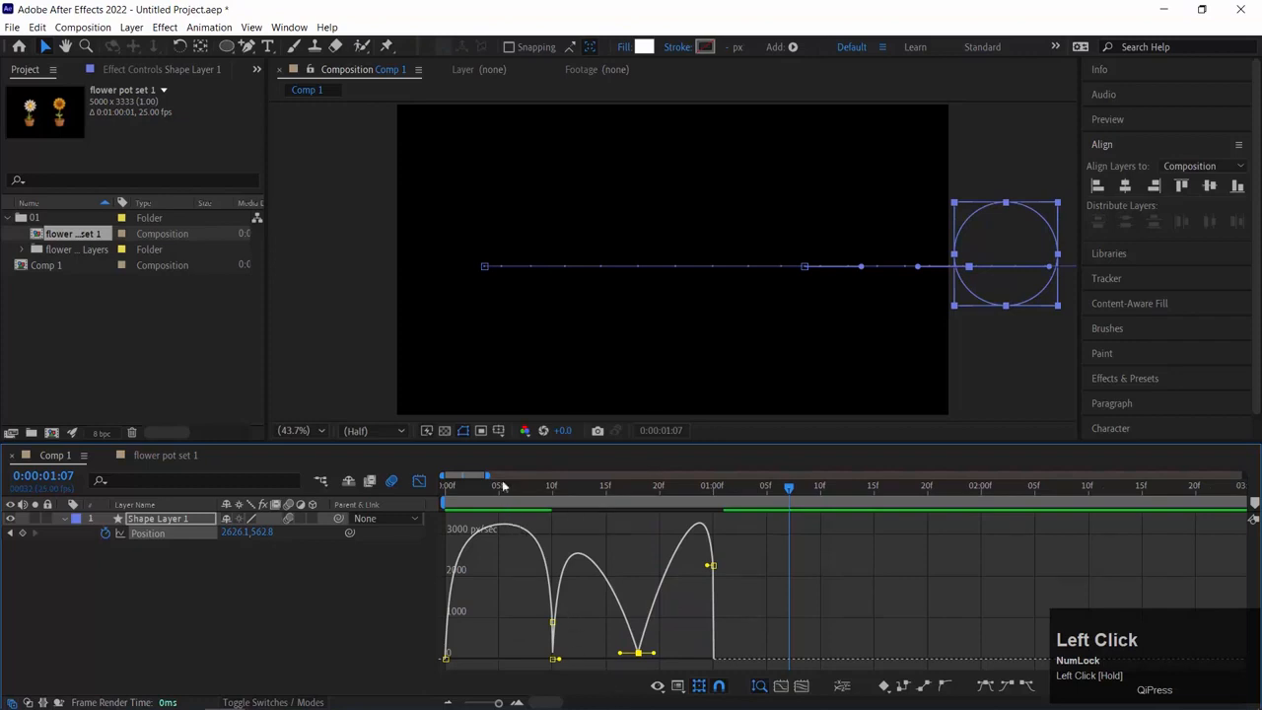
{"action": "left_click_drag", "start_coordinate": [503, 486], "coordinate": [367, 480]}
{"action": "key", "text": "space"}
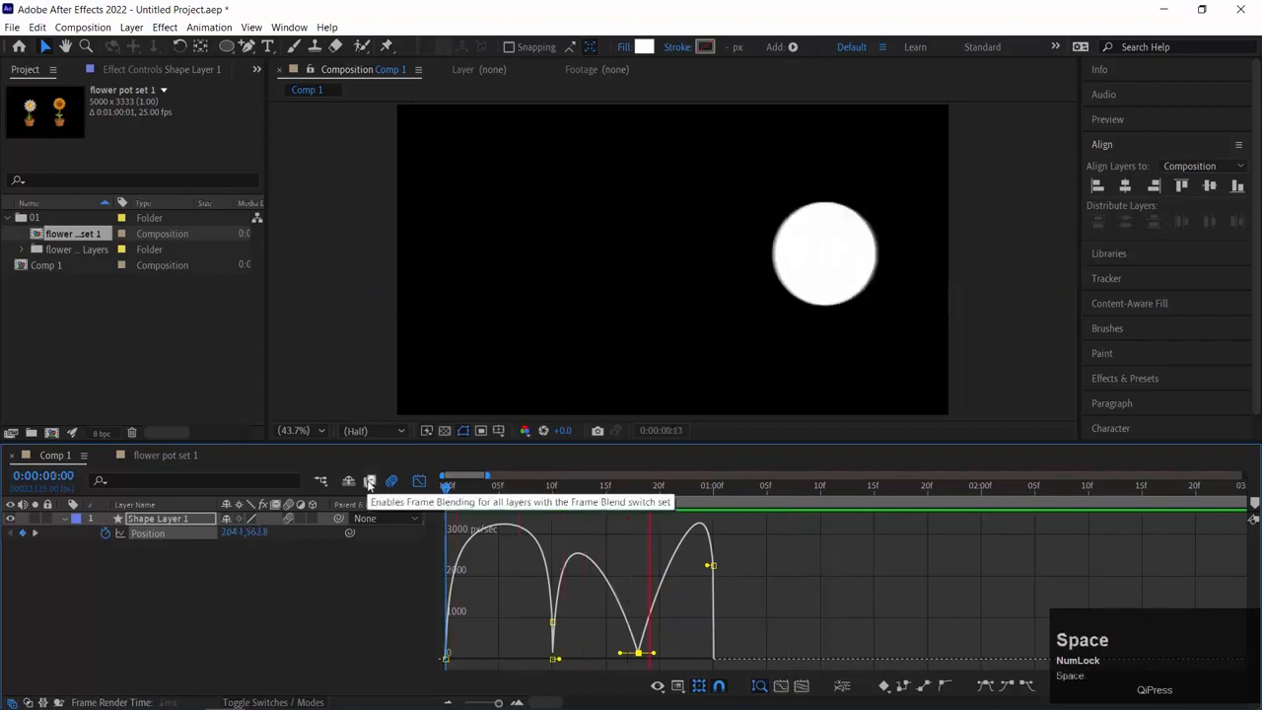
{"action": "key", "text": "space"}
{"action": "left_click_drag", "start_coordinate": [558, 503], "coordinate": [310, 508]}
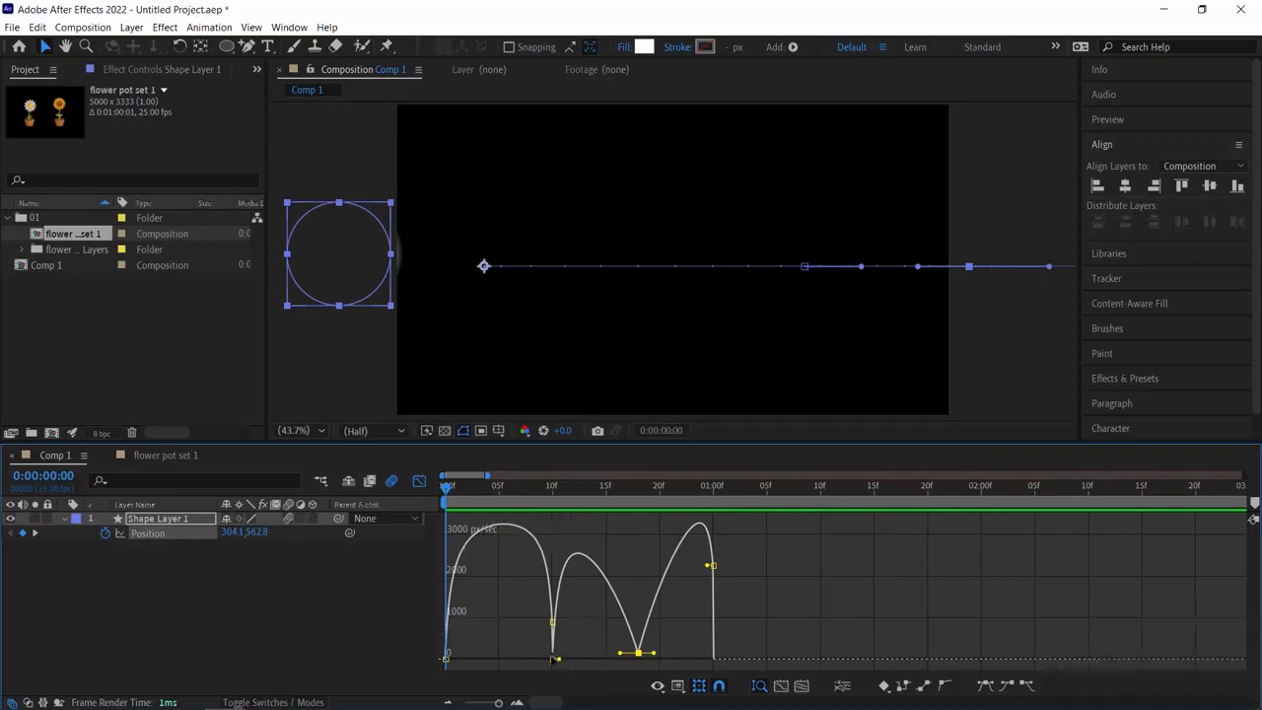
{"action": "key", "text": "space"}
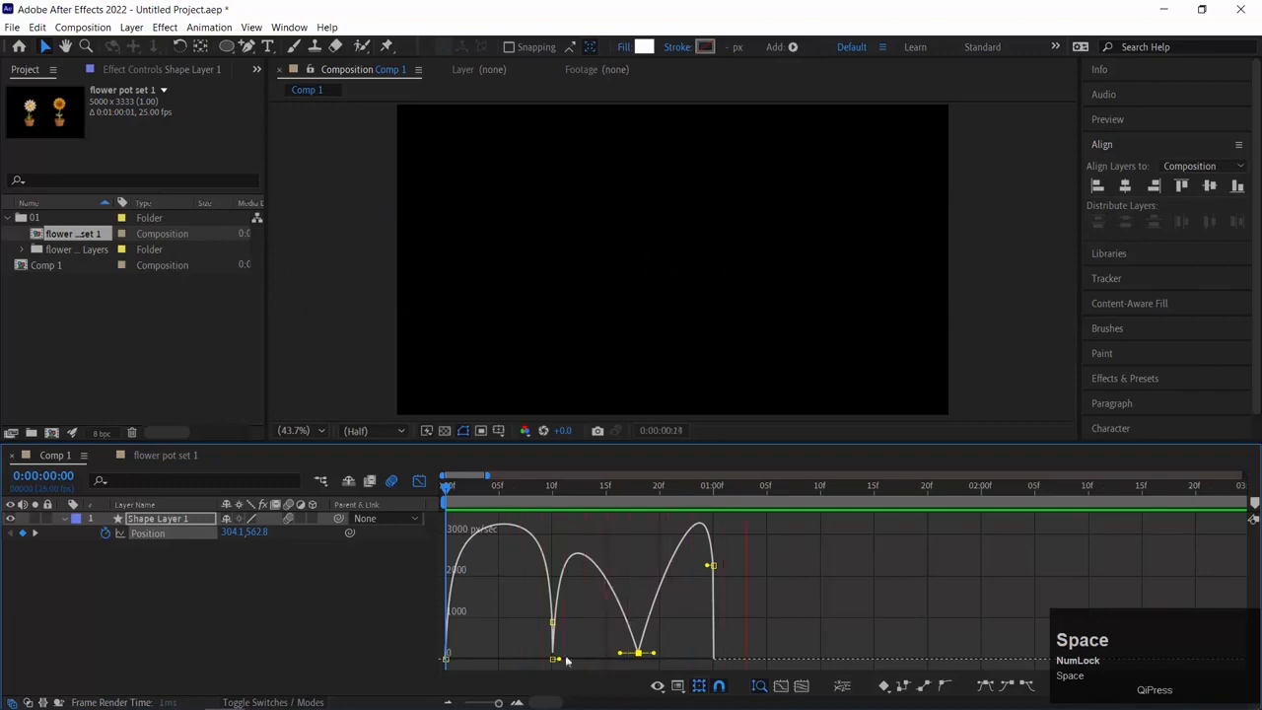
{"action": "key", "text": "space"}
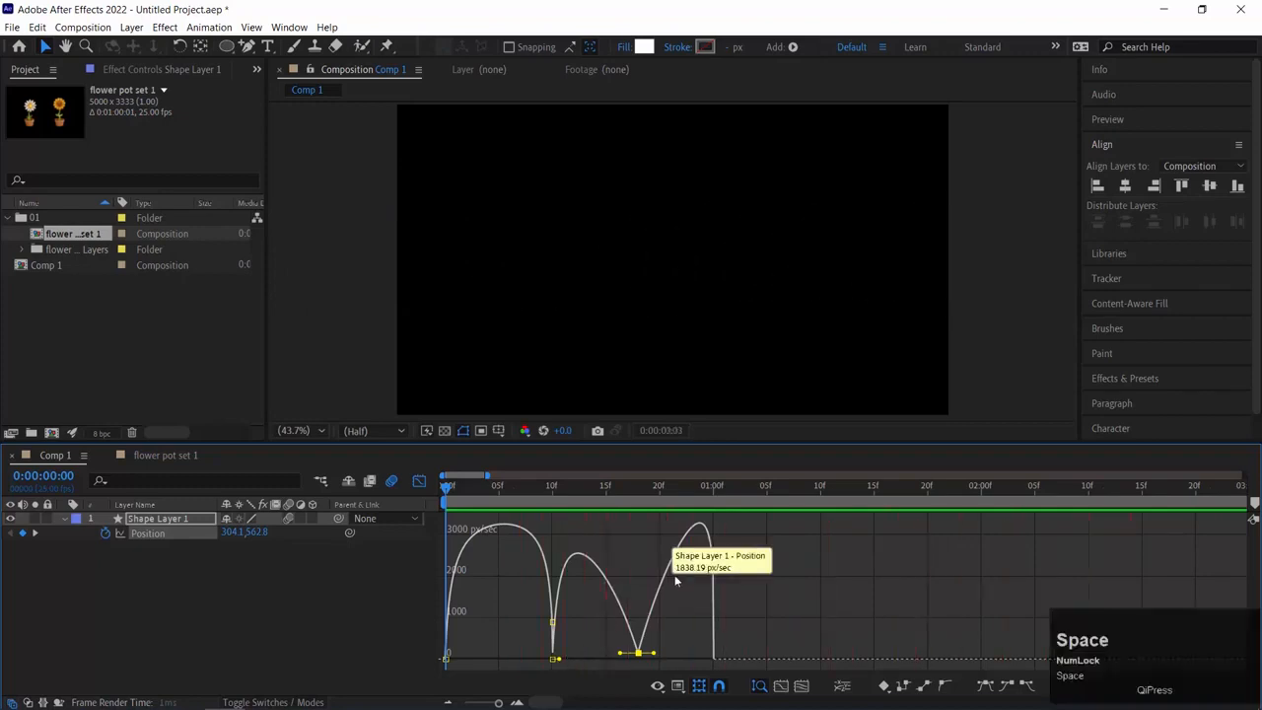
{"action": "key", "text": "Home"}
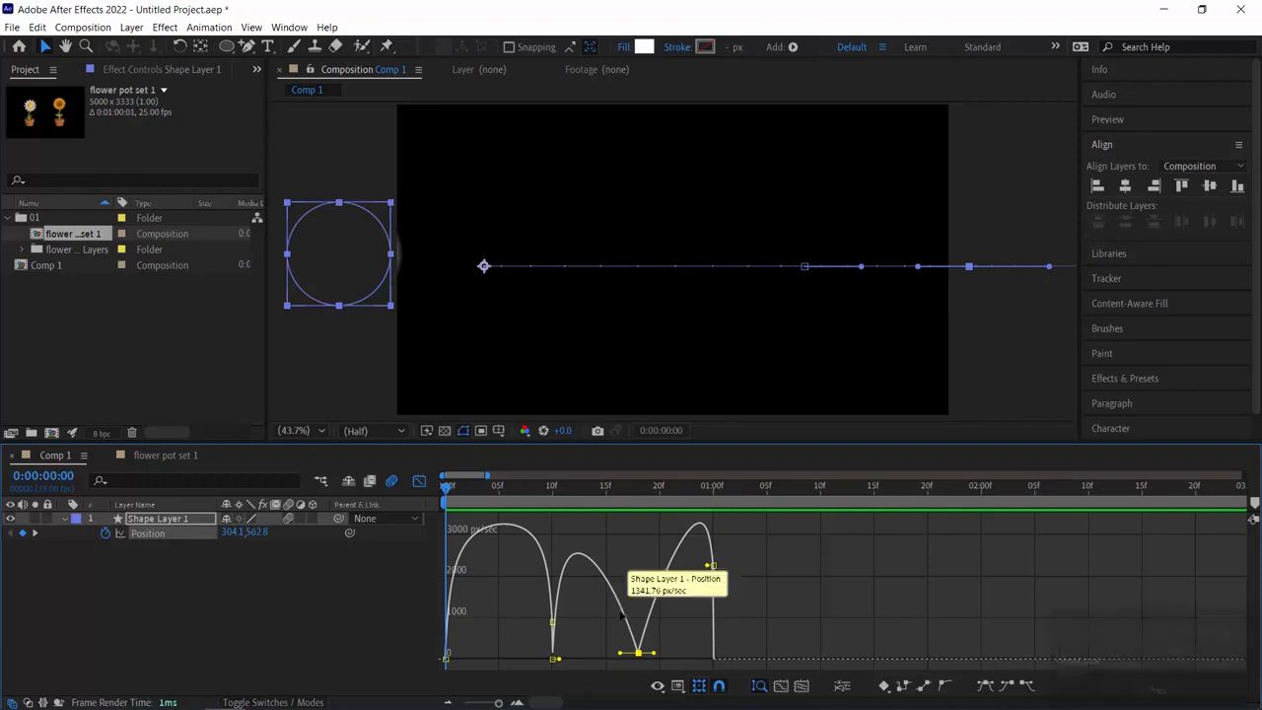
Step: Raise the frame 18 keyframe to about 900 px/sec, shift the neighbouring keyframes to frame 14 and about 1:11, and preview the motion
{"action": "left_click_drag", "start_coordinate": [638, 653], "coordinate": [638, 623]}
{"action": "left_click_drag", "start_coordinate": [720, 565], "coordinate": [831, 563]}
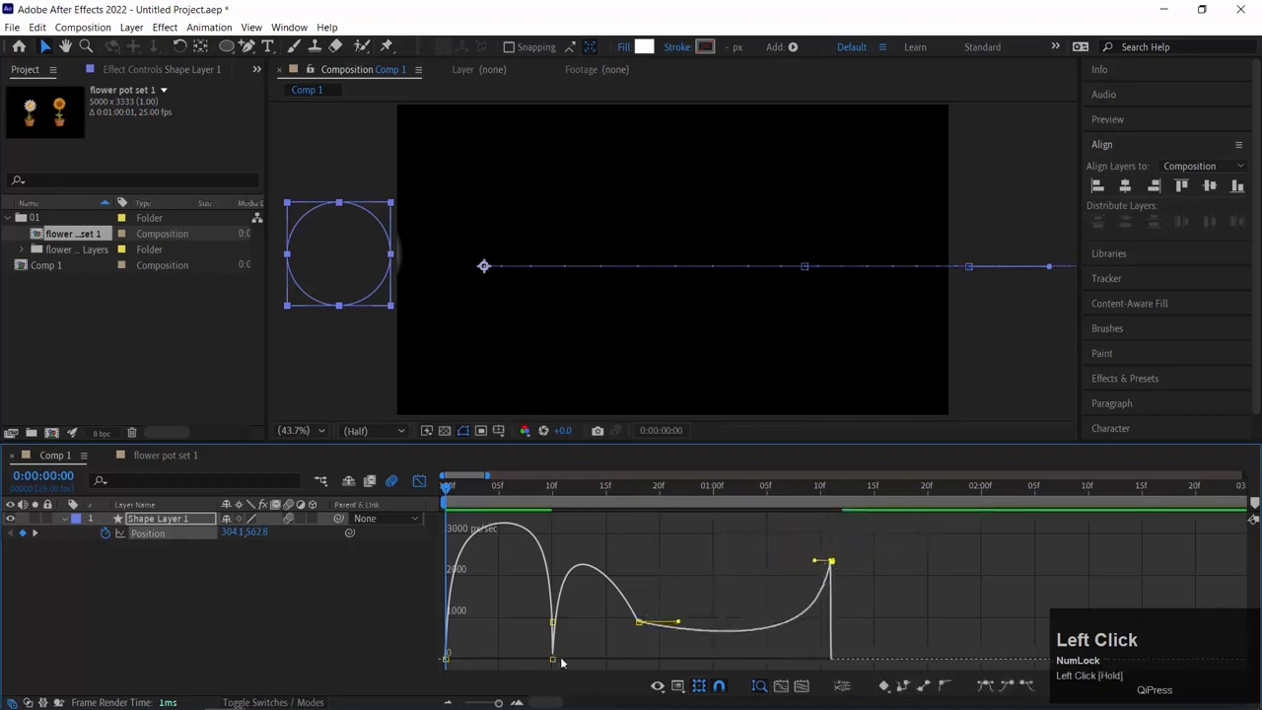
{"action": "left_click_drag", "start_coordinate": [553, 662], "coordinate": [596, 659]}
{"action": "key", "text": "space"}
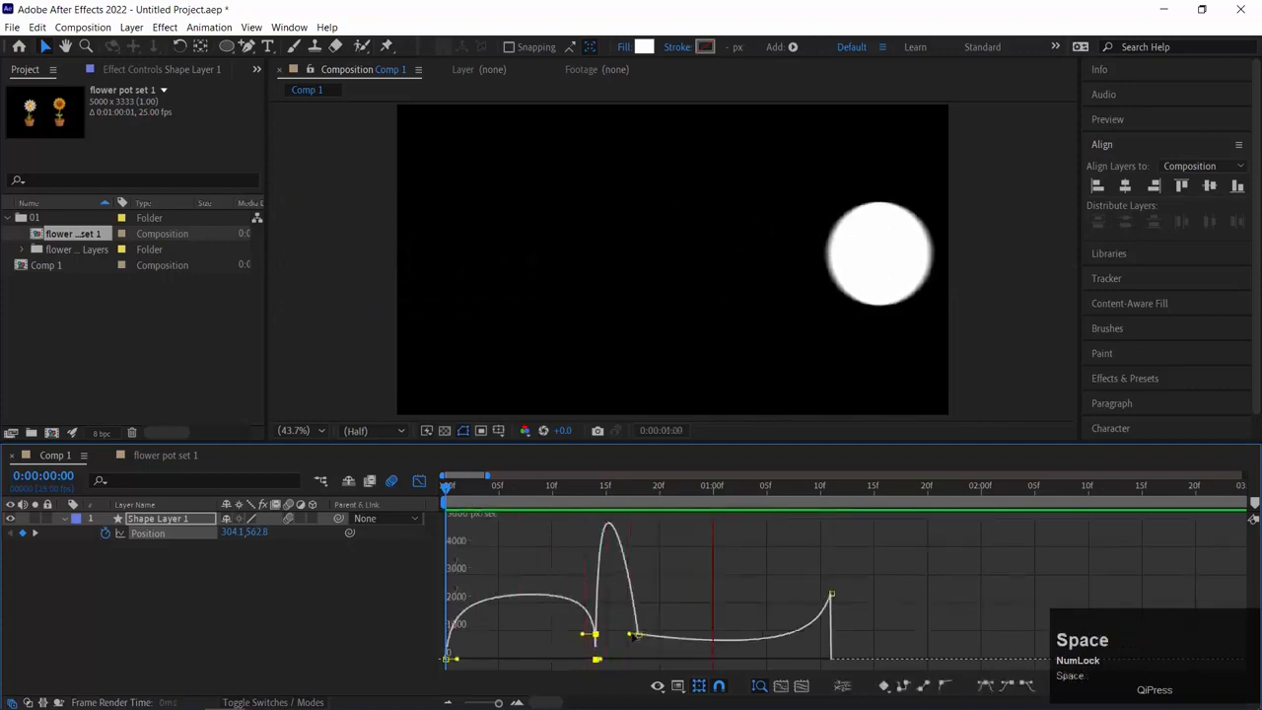
{"action": "key", "text": "space"}
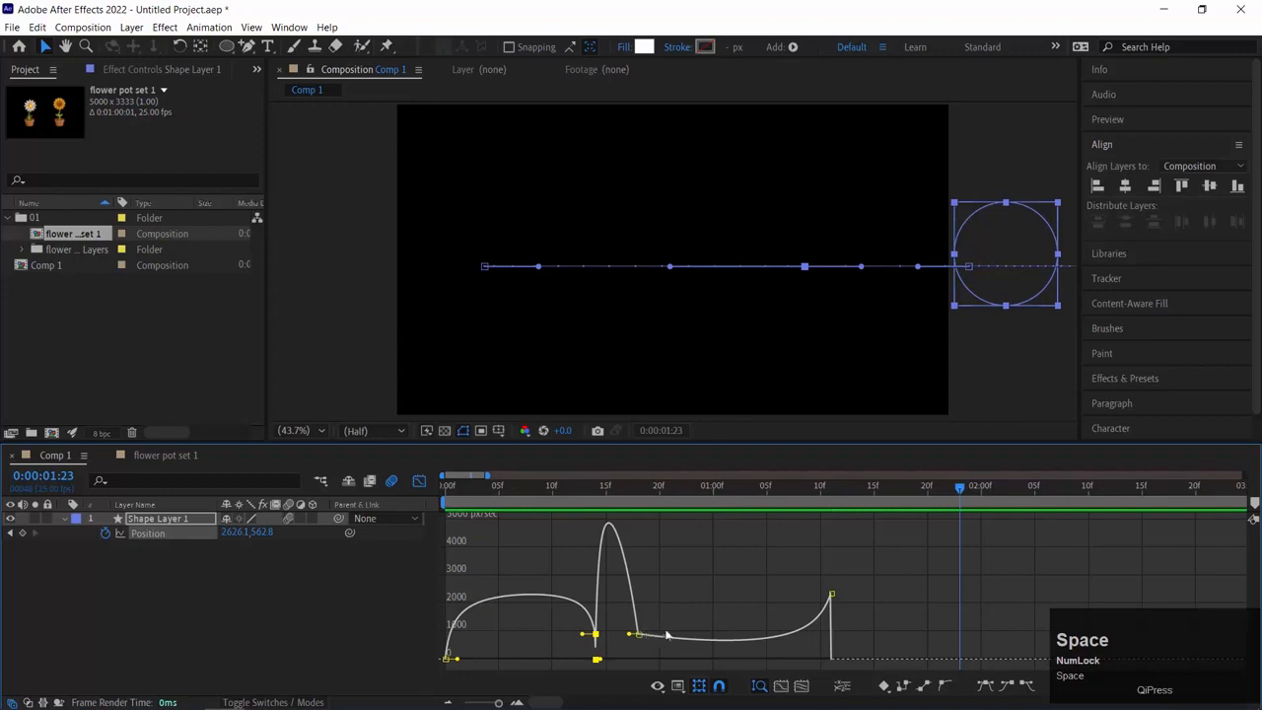
{"action": "left_click_drag", "start_coordinate": [660, 499], "coordinate": [649, 655]}
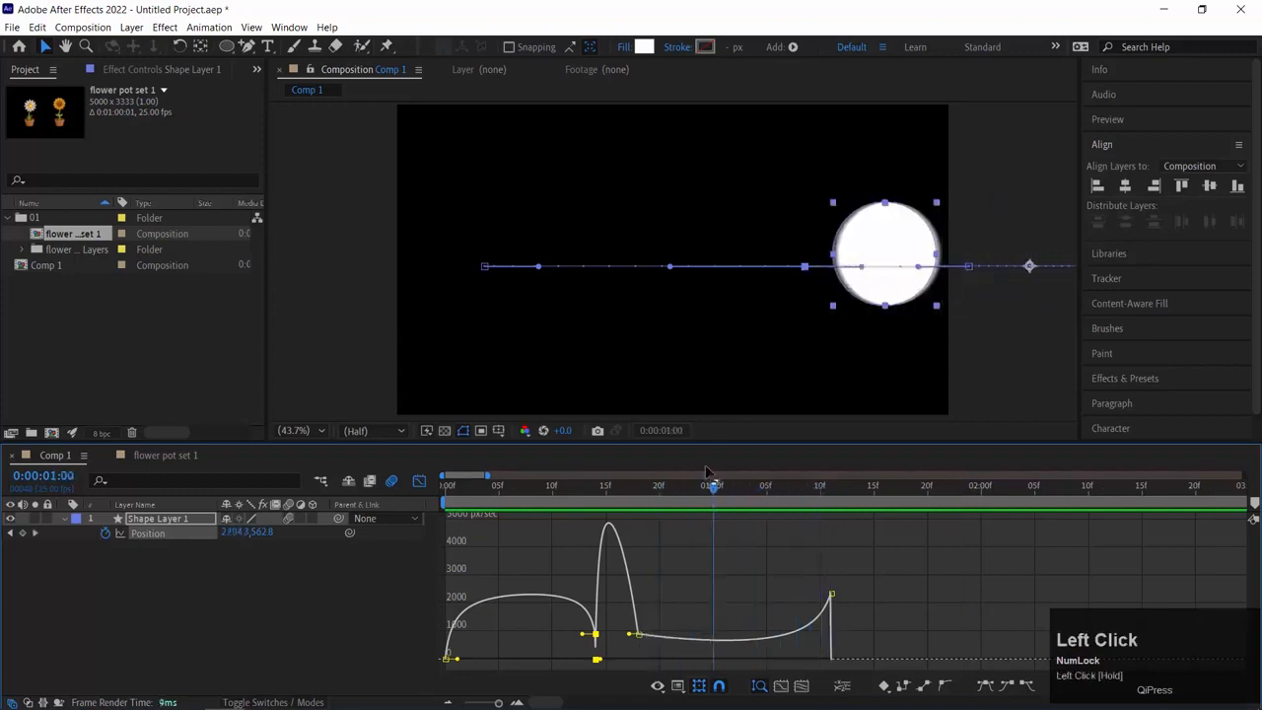
Step: Try lowering the last two Position keyframes to zero speed and shifting them earlier, and undo the change
{"action": "left_click_drag", "start_coordinate": [641, 634], "coordinate": [807, 703]}
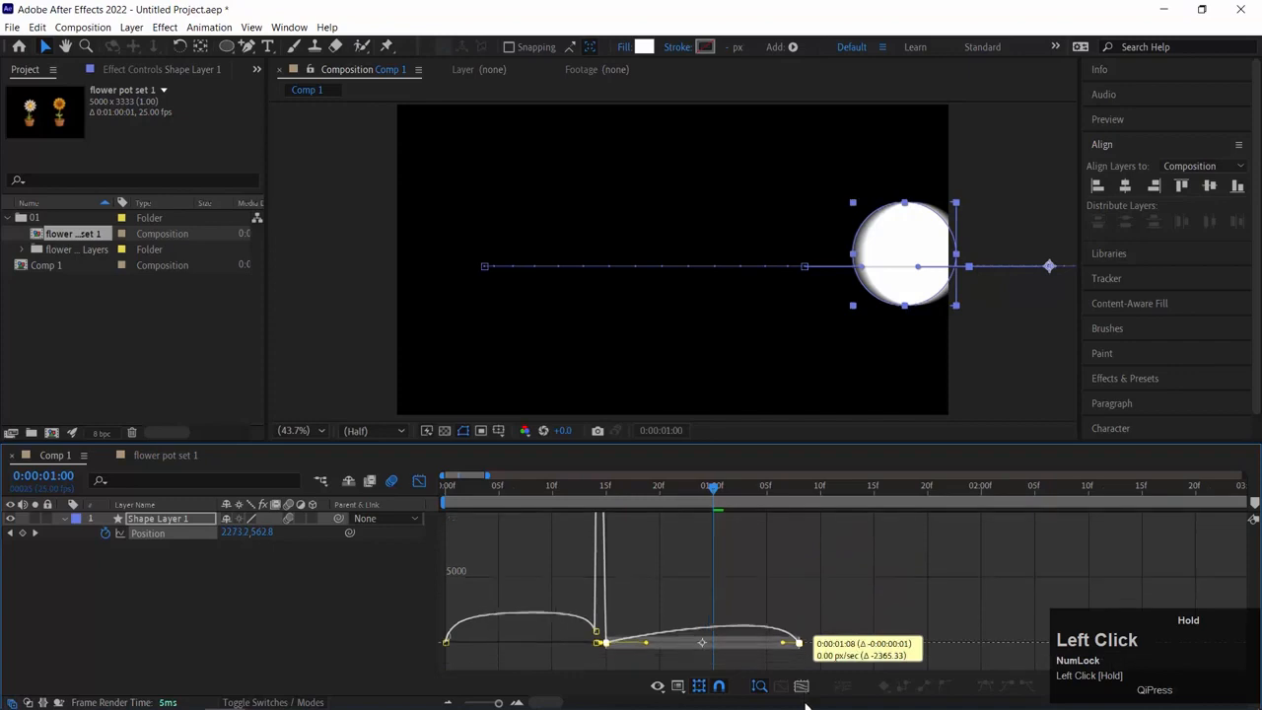
{"action": "key", "text": "ctrl+z"}
{"action": "key", "text": "ctrl+z"}
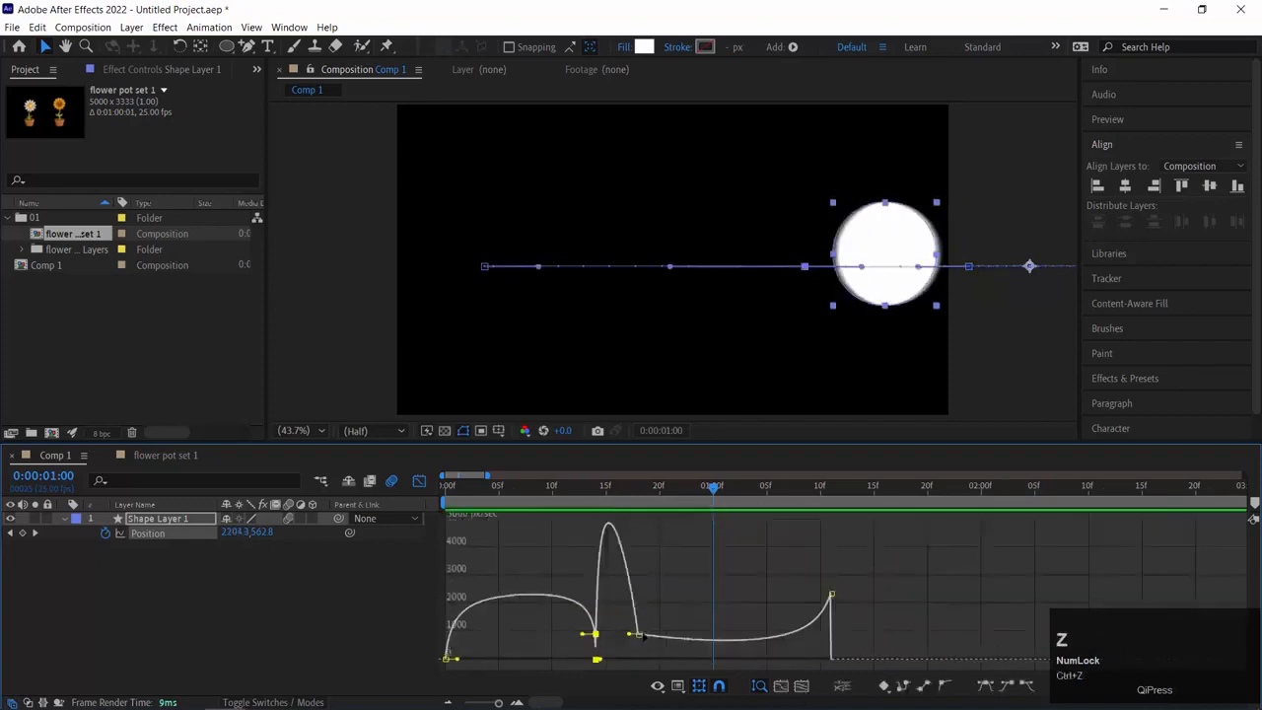
Step: Move the two middle Position keyframes to about frame 21 and 1:06, raising the latter to about 4000 px/sec, and replay the circle's motion
{"action": "left_click_drag", "start_coordinate": [641, 637], "coordinate": [782, 550]}
{"action": "left_click_drag", "start_coordinate": [596, 663], "coordinate": [660, 582]}
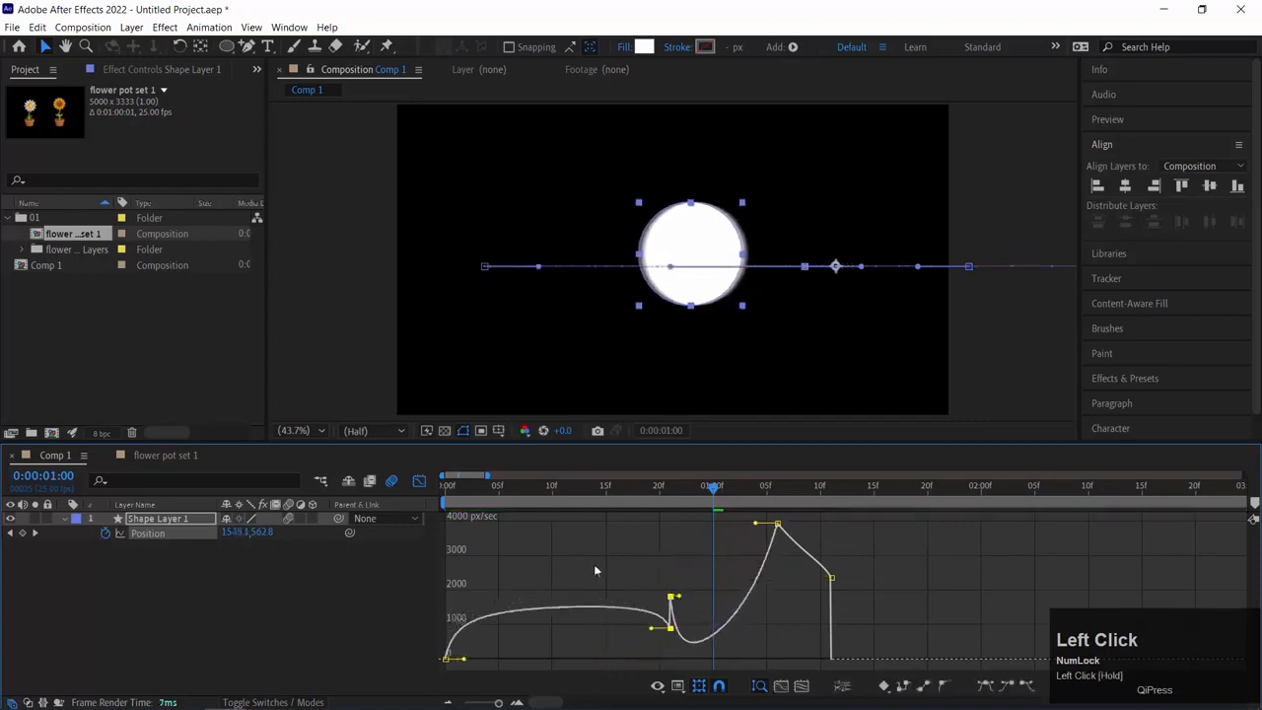
{"action": "left_click", "coordinate": [449, 485]}
{"action": "key", "text": "space"}
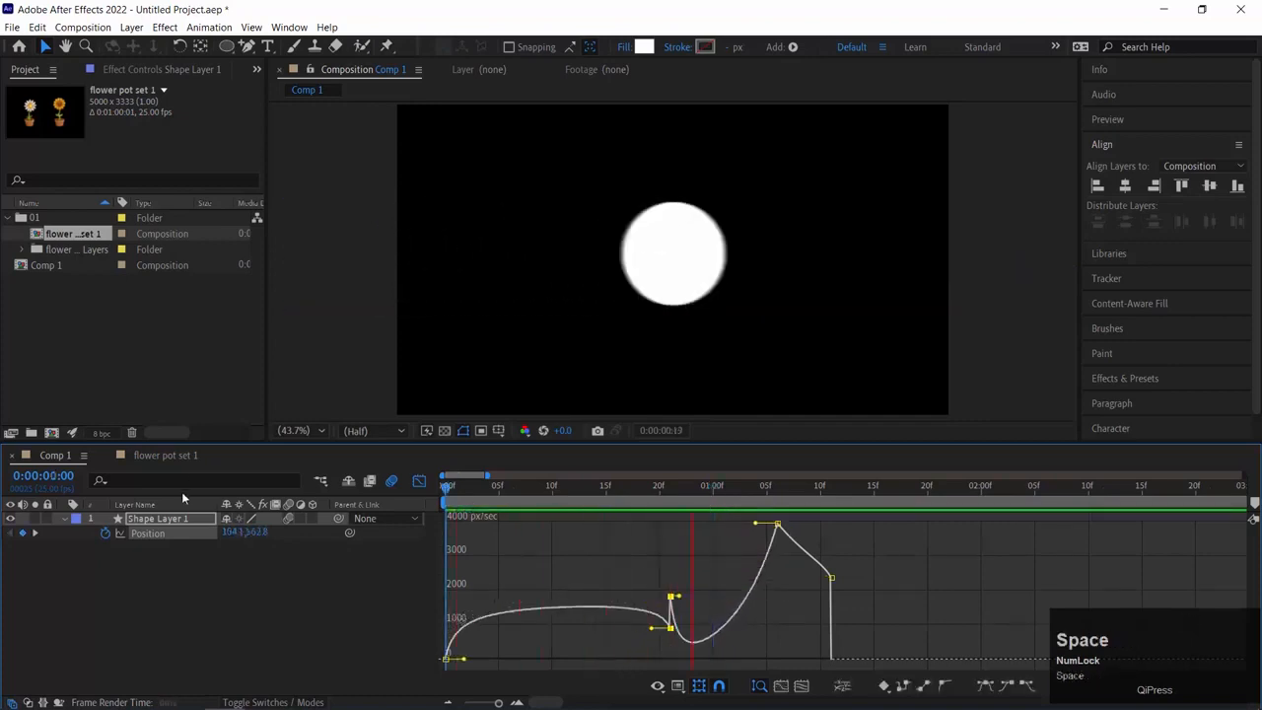
{"action": "key", "text": "space"}
{"action": "left_click_drag", "start_coordinate": [478, 485], "coordinate": [239, 502]}
{"action": "key", "text": "space"}
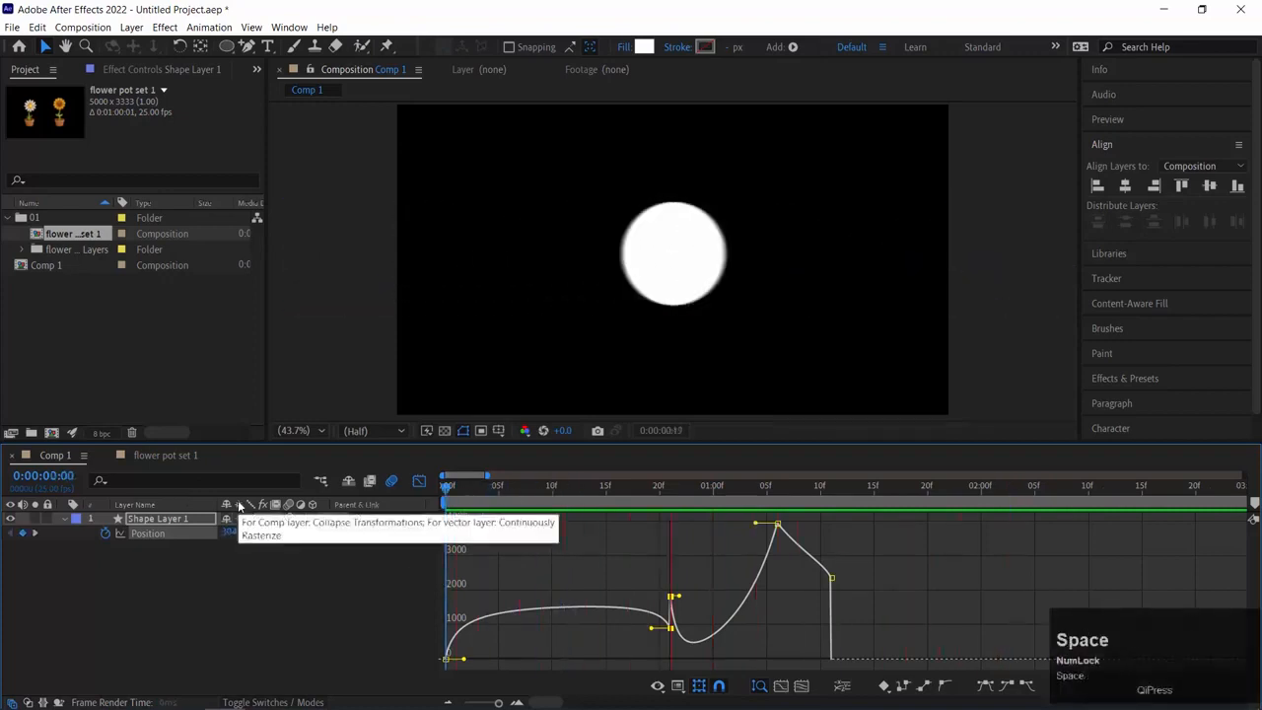
{"action": "key", "text": "space"}
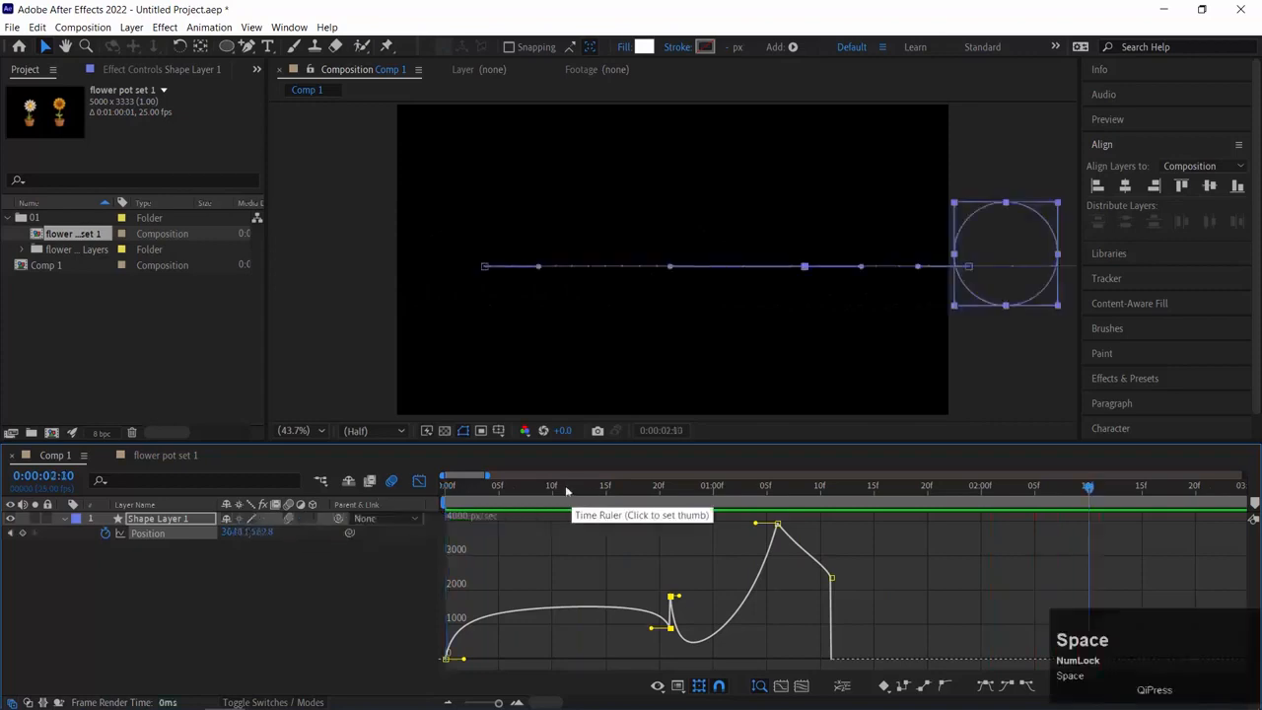
{"action": "left_click", "coordinate": [455, 487]}
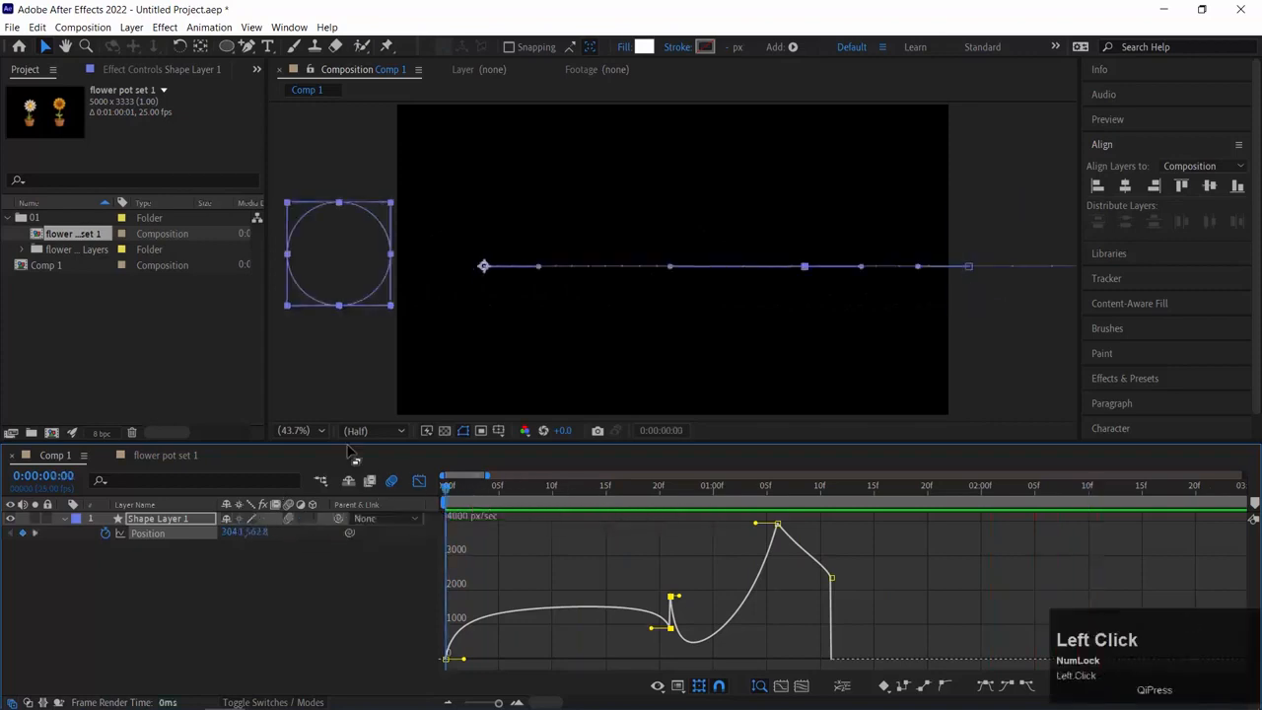